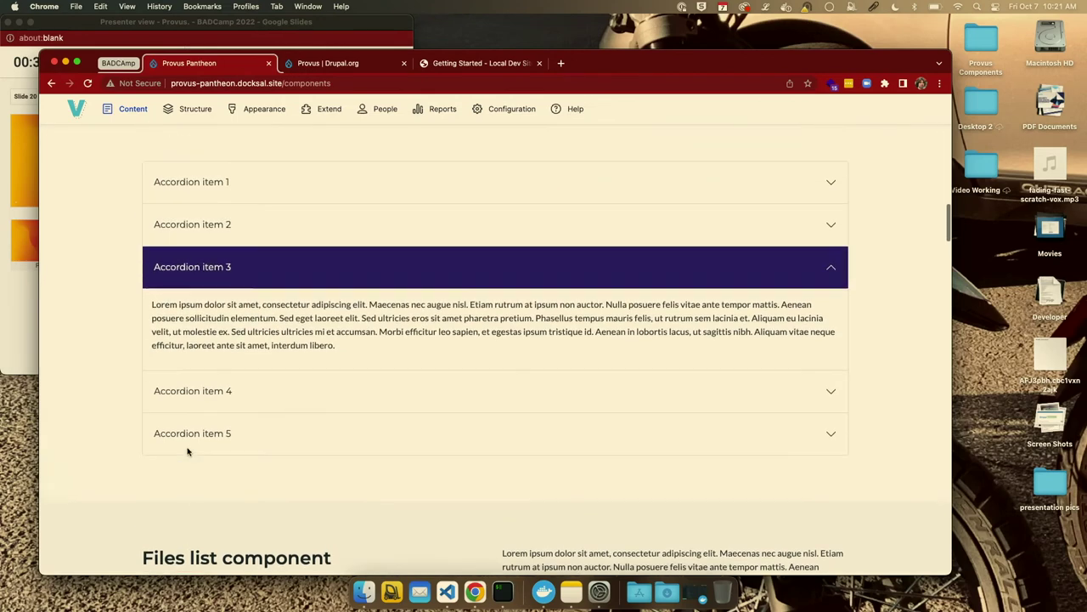
{"action": "scroll", "coordinate": [187, 448], "scroll_direction": "up", "scroll_amount": 15}
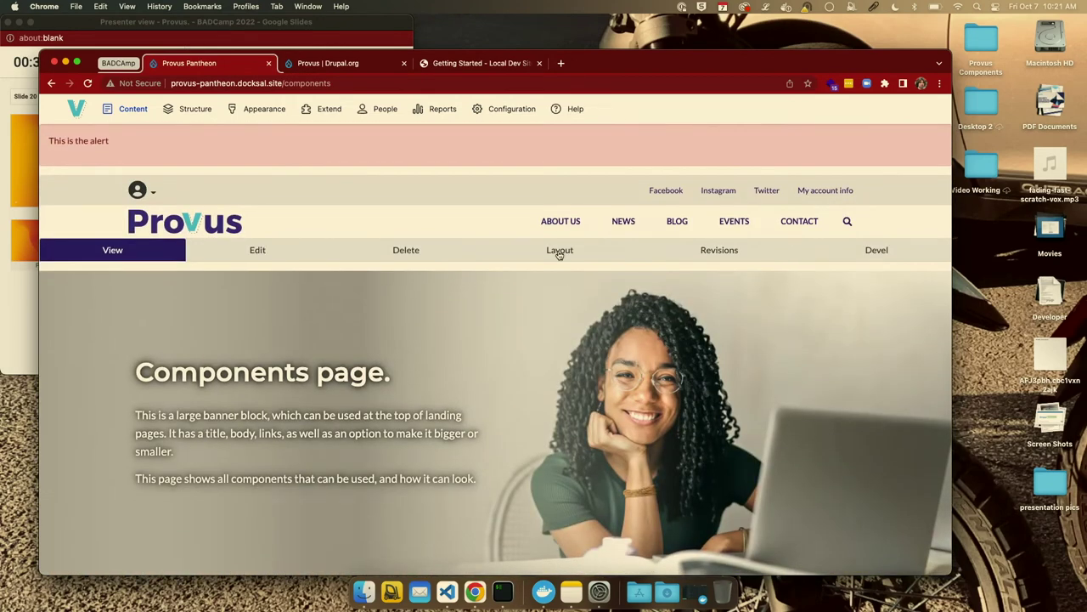
Open the Components page in Layout Builder and scroll down through its sections.
{"action": "left_click", "coordinate": [558, 252]}
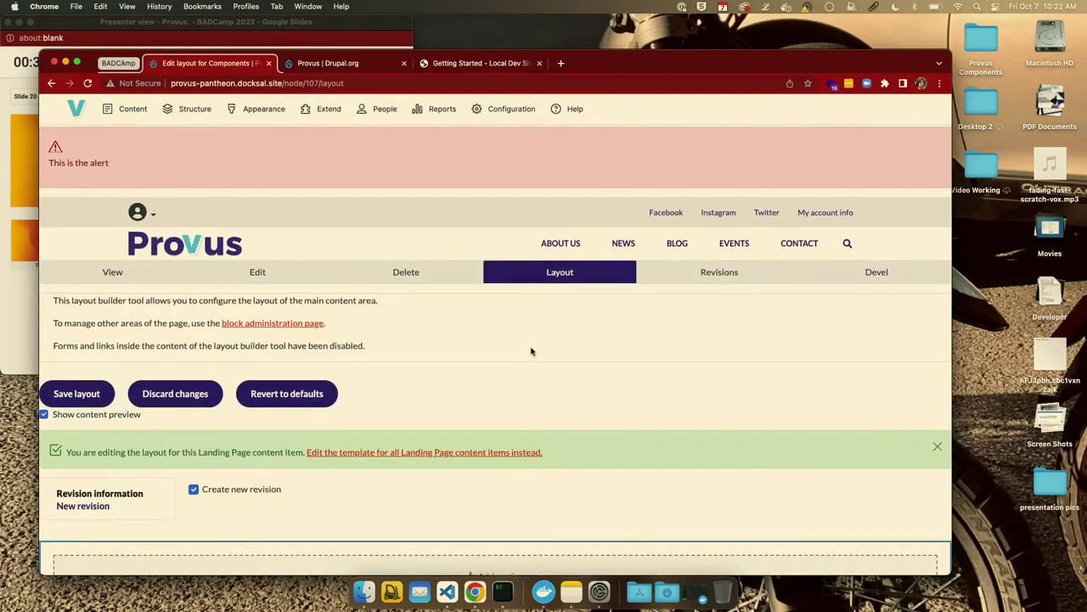
{"action": "scroll", "coordinate": [531, 351], "scroll_direction": "down", "scroll_amount": 10}
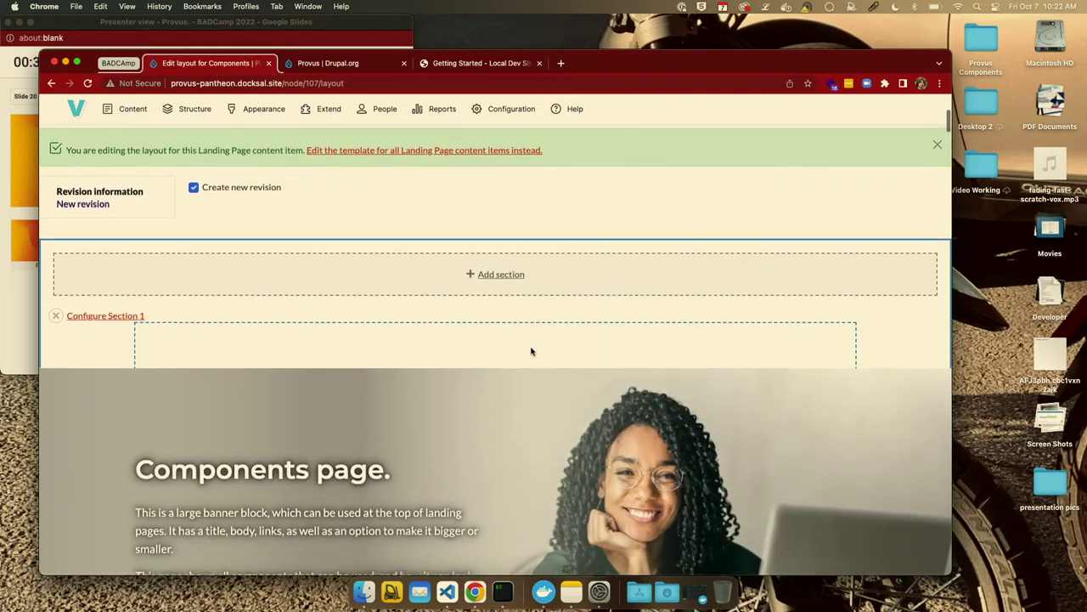
{"action": "scroll", "coordinate": [531, 351], "scroll_direction": "down", "scroll_amount": 8}
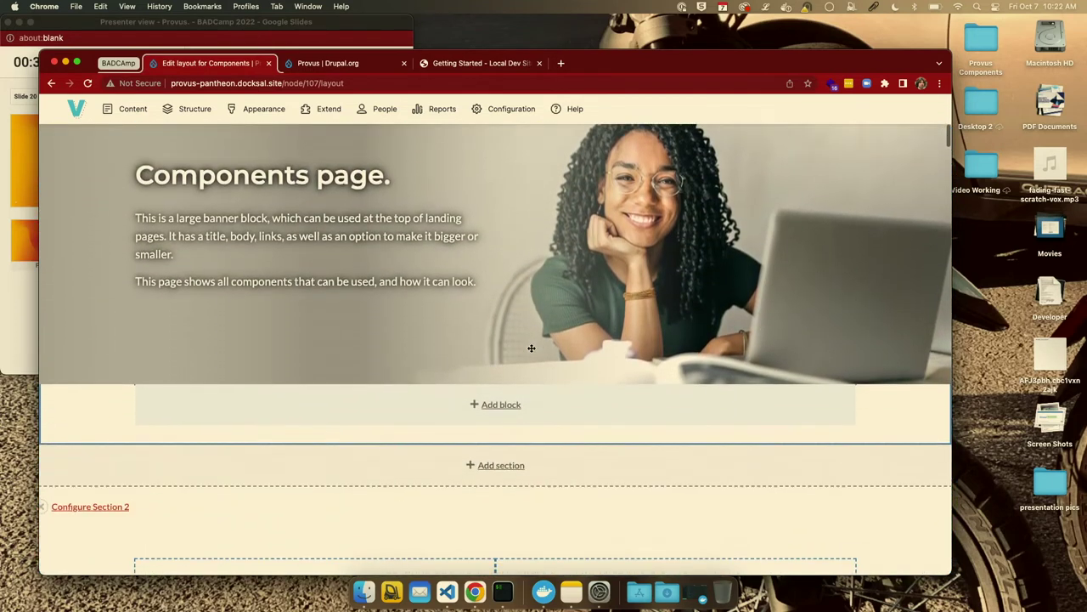
{"action": "scroll", "coordinate": [531, 351], "scroll_direction": "down", "scroll_amount": 11}
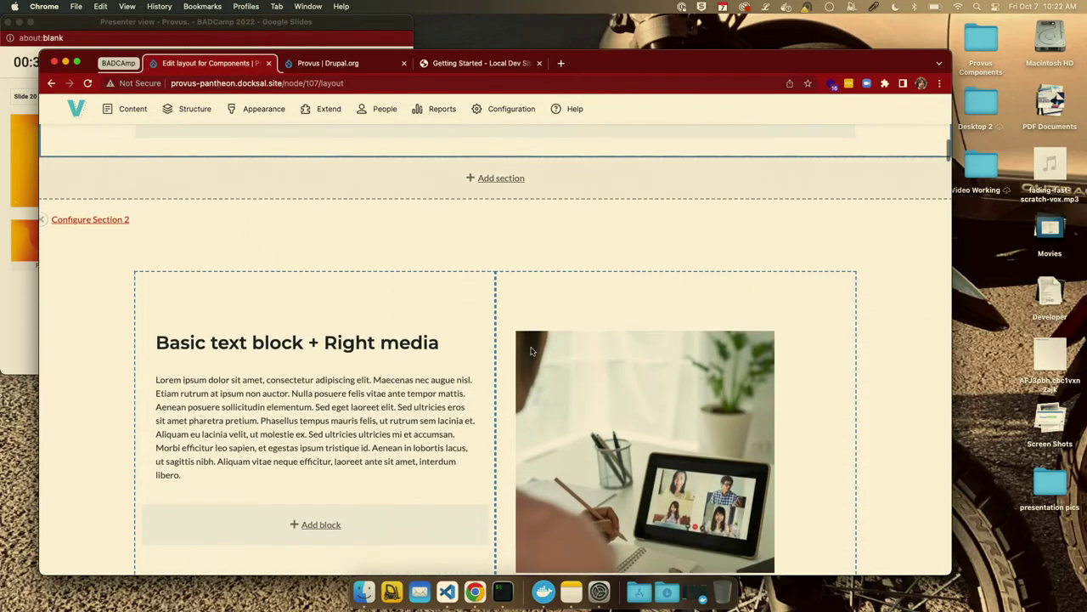
{"action": "scroll", "coordinate": [531, 351], "scroll_direction": "down", "scroll_amount": 14}
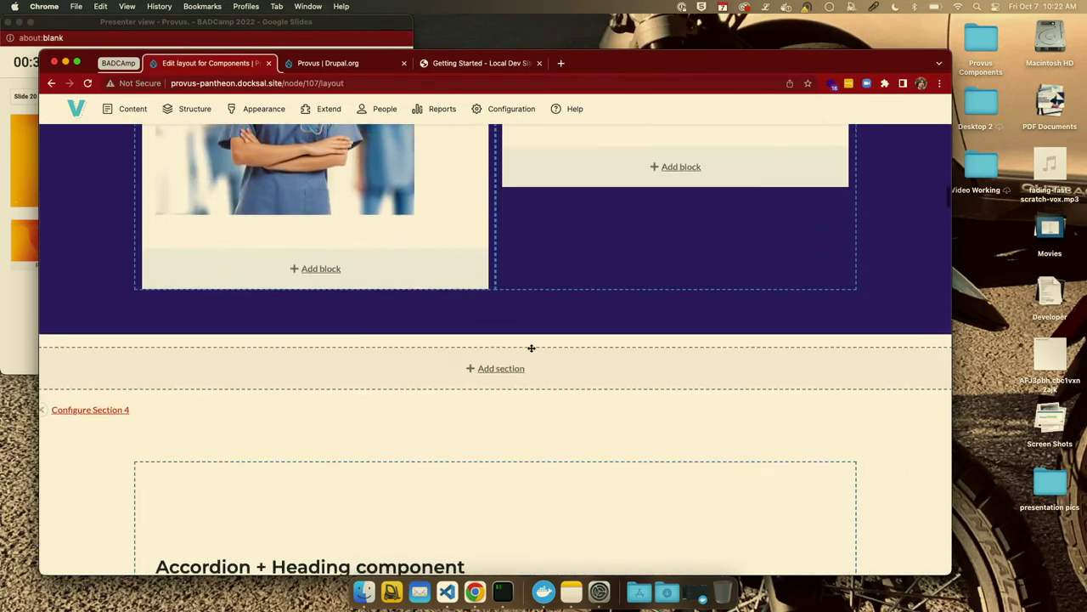
{"action": "scroll", "coordinate": [531, 351], "scroll_direction": "down", "scroll_amount": 2}
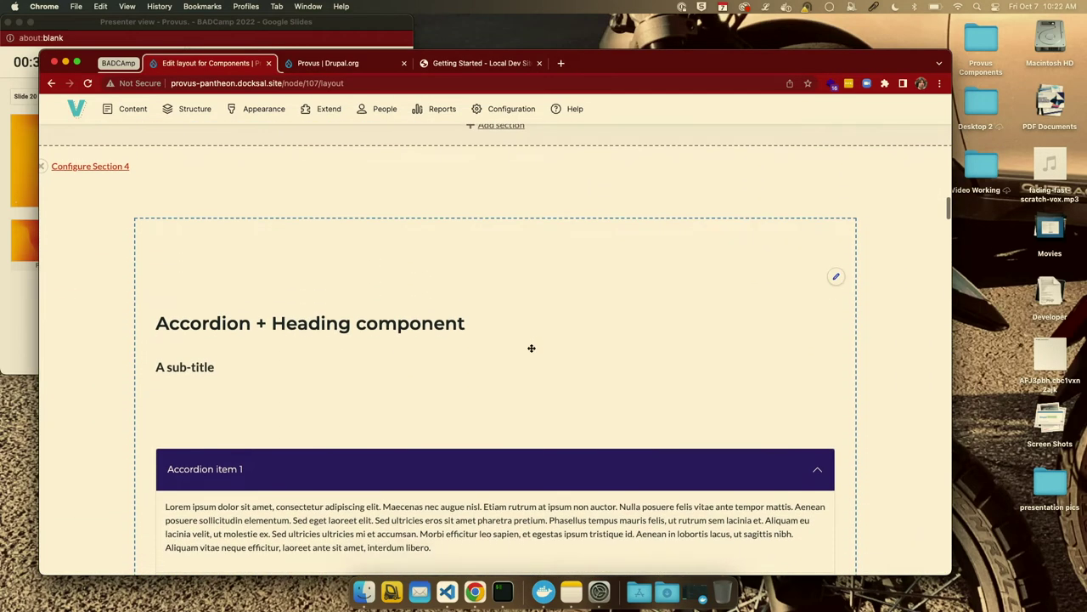
{"action": "left_click", "coordinate": [835, 278]}
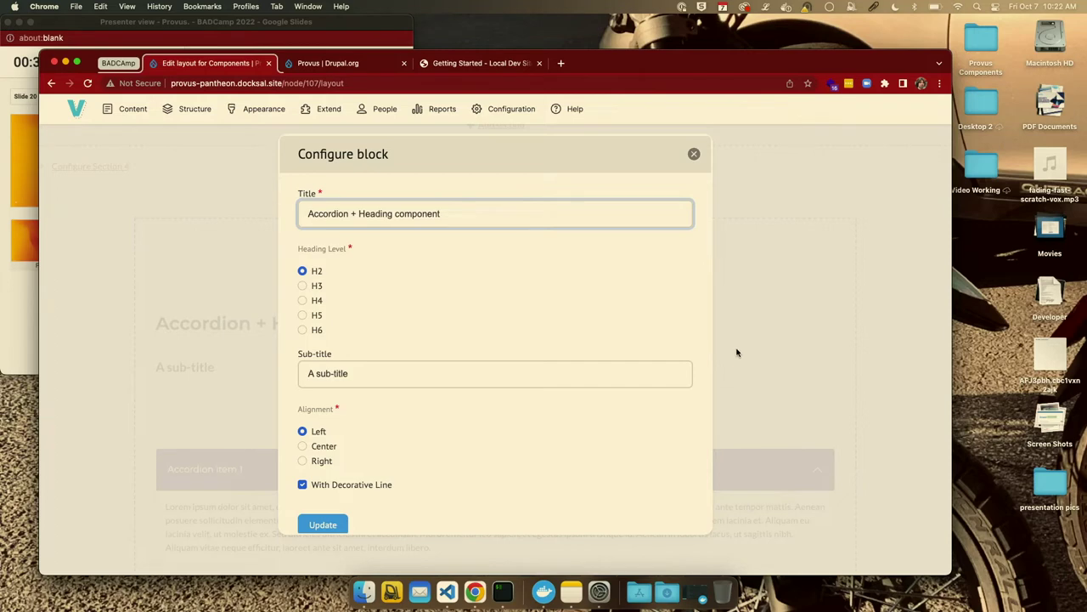
{"action": "scroll", "coordinate": [611, 338], "scroll_direction": "up", "scroll_amount": 4}
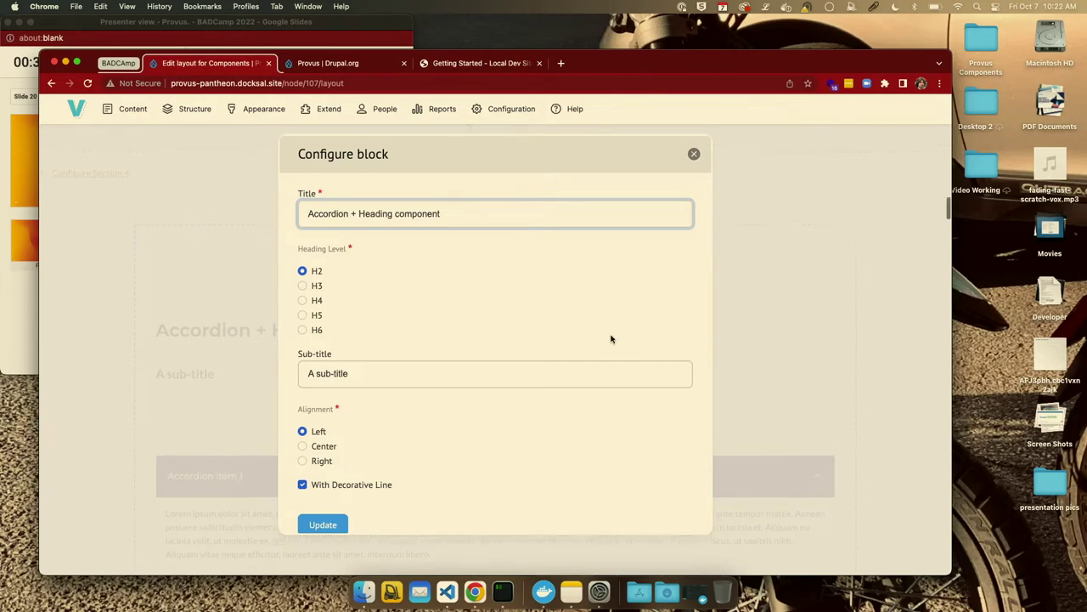
{"action": "scroll", "coordinate": [570, 414], "scroll_direction": "down", "scroll_amount": 1}
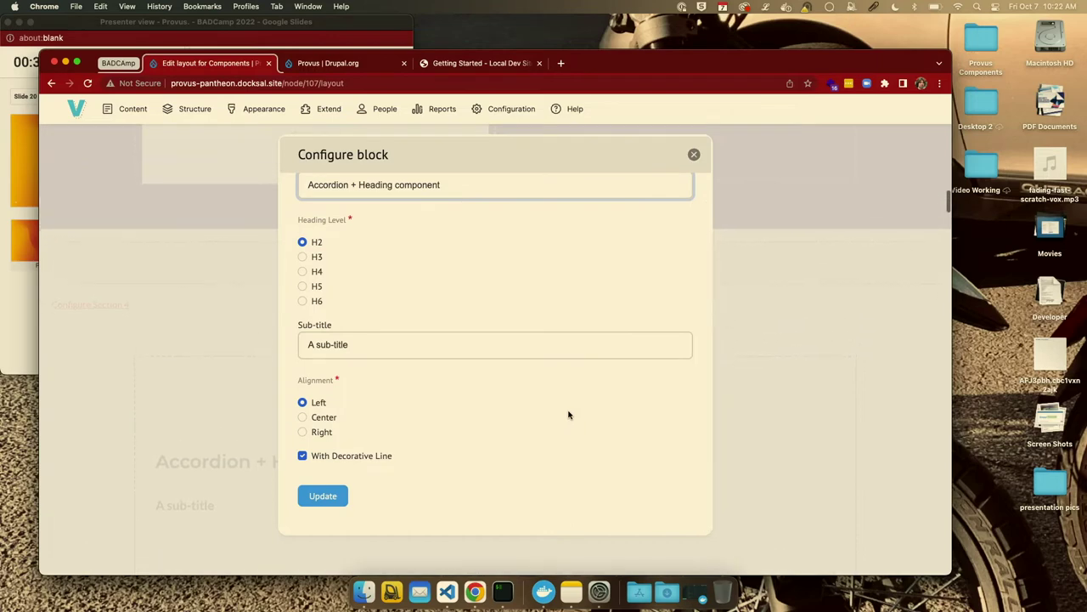
{"action": "left_click", "coordinate": [694, 155]}
{"action": "scroll", "coordinate": [609, 274], "scroll_direction": "down", "scroll_amount": 10}
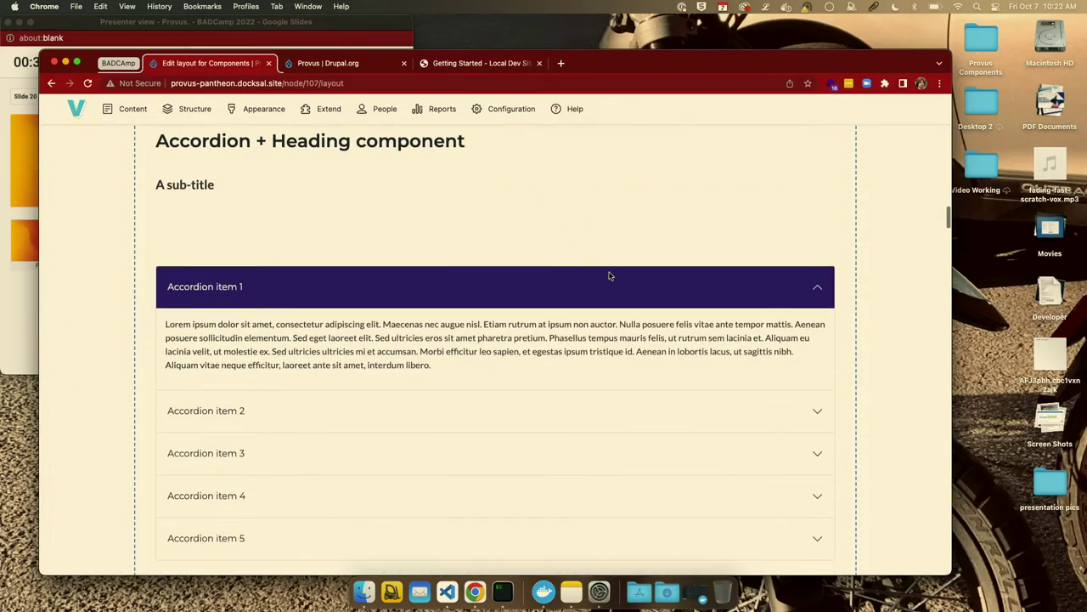
Add a custom block below the Section 4 accordion and browse the available block types.
{"action": "scroll", "coordinate": [748, 272], "scroll_direction": "up", "scroll_amount": 1}
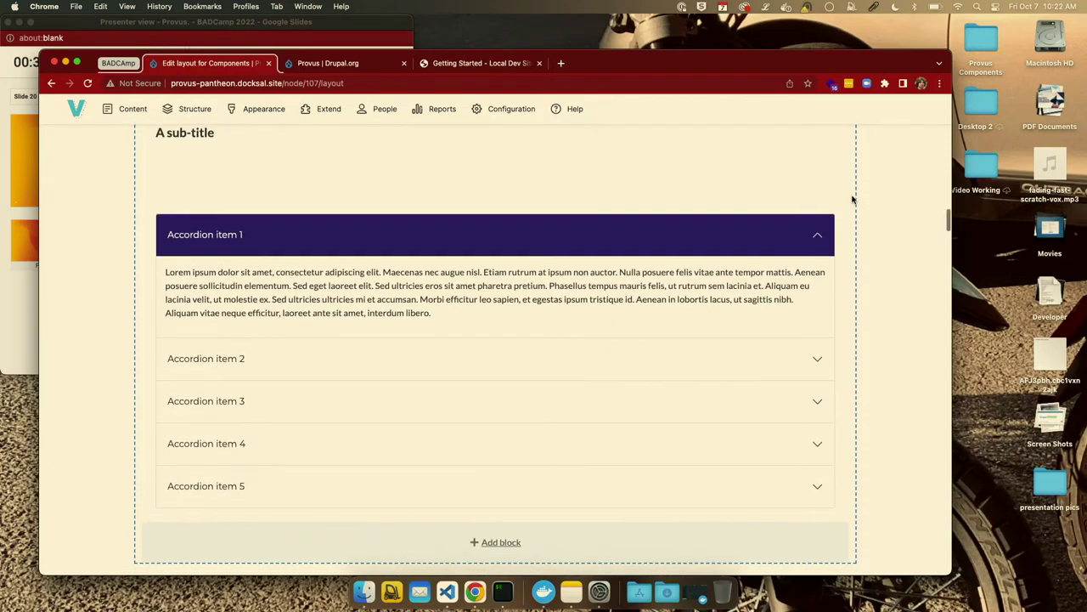
{"action": "scroll", "coordinate": [644, 347], "scroll_direction": "down", "scroll_amount": 3}
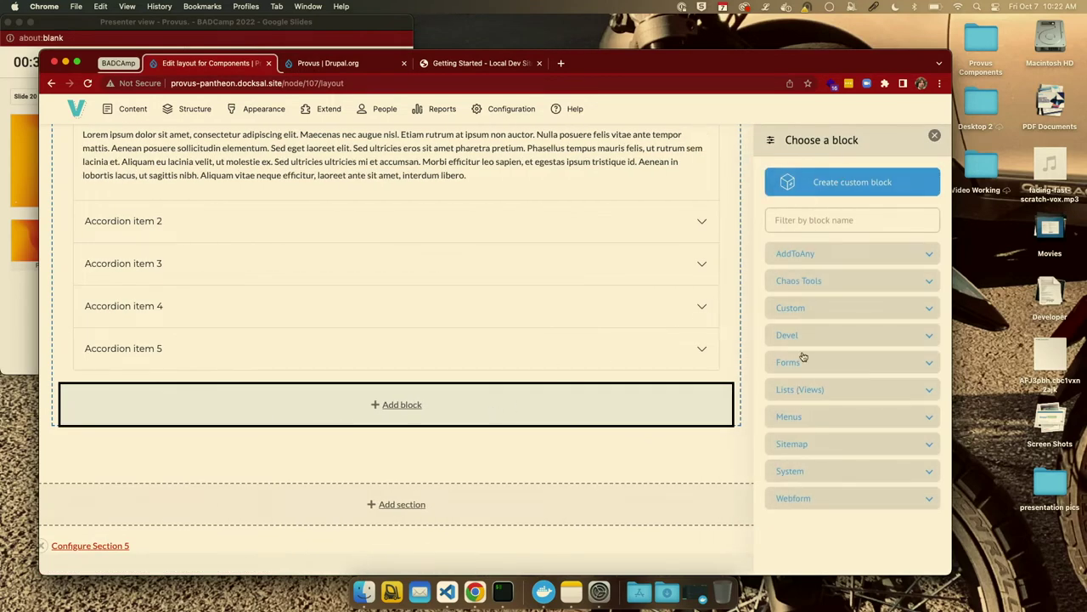
{"action": "left_click", "coordinate": [828, 178]}
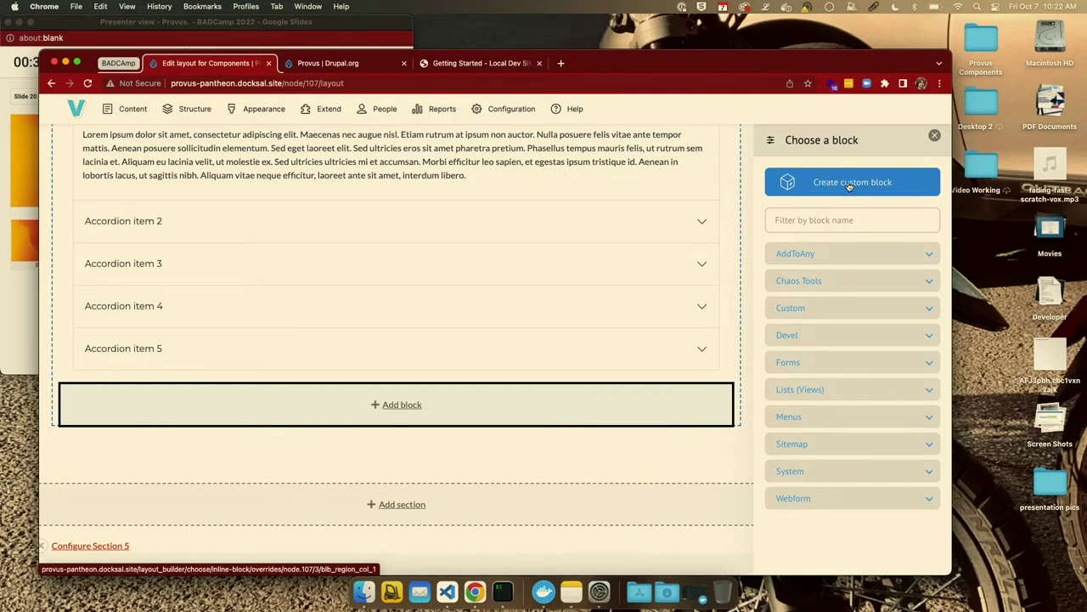
{"action": "left_click", "coordinate": [850, 185]}
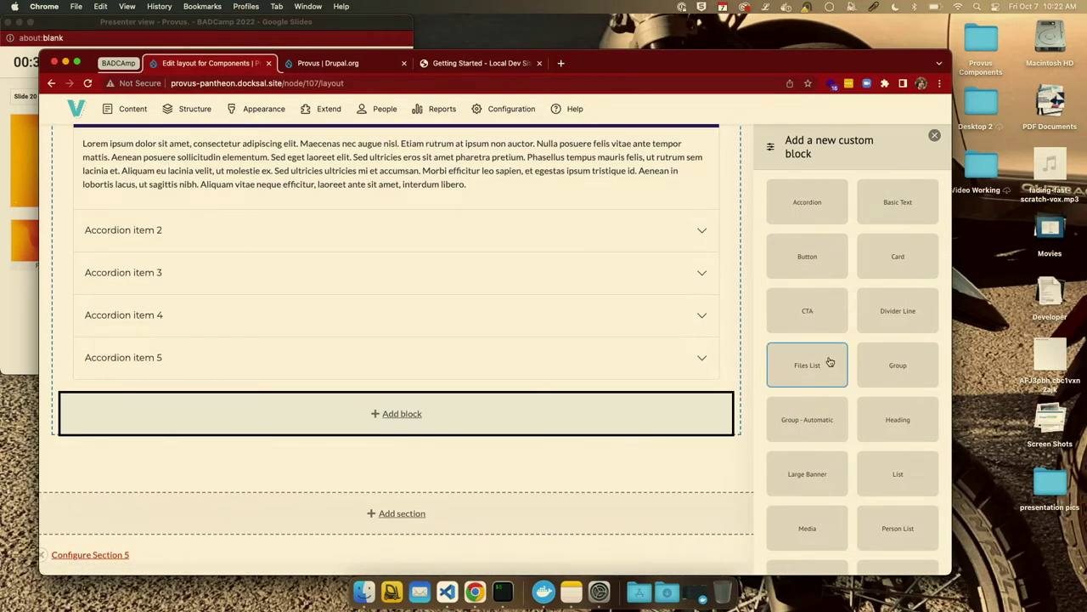
{"action": "scroll", "coordinate": [830, 365], "scroll_direction": "down", "scroll_amount": 2}
{"action": "scroll", "coordinate": [830, 365], "scroll_direction": "down", "scroll_amount": 2}
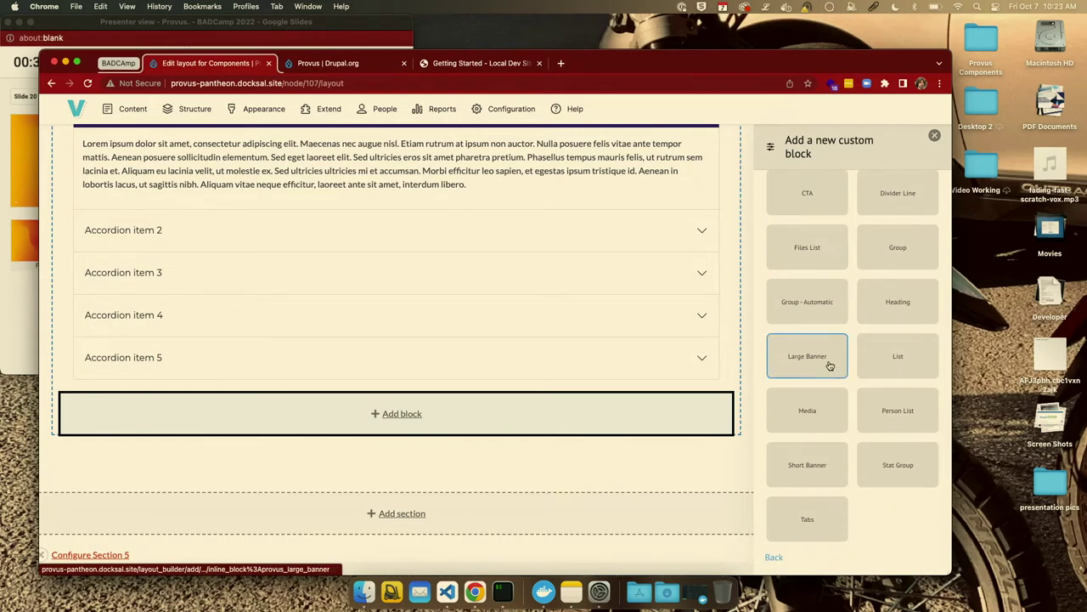
{"action": "scroll", "coordinate": [830, 365], "scroll_direction": "up", "scroll_amount": 3}
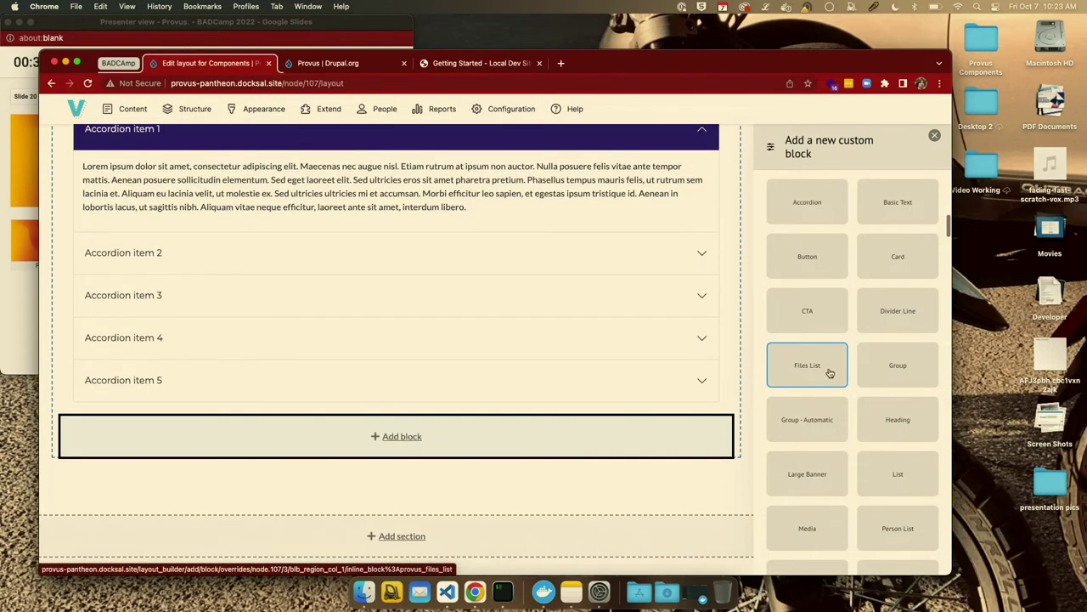
{"action": "left_click", "coordinate": [824, 370]}
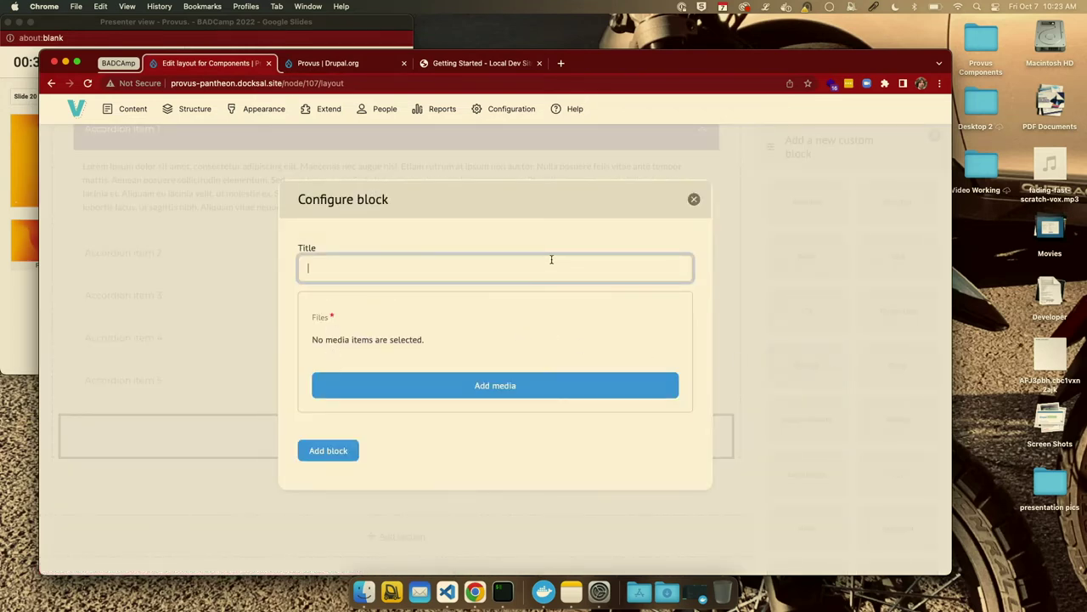
{"action": "left_click", "coordinate": [694, 200]}
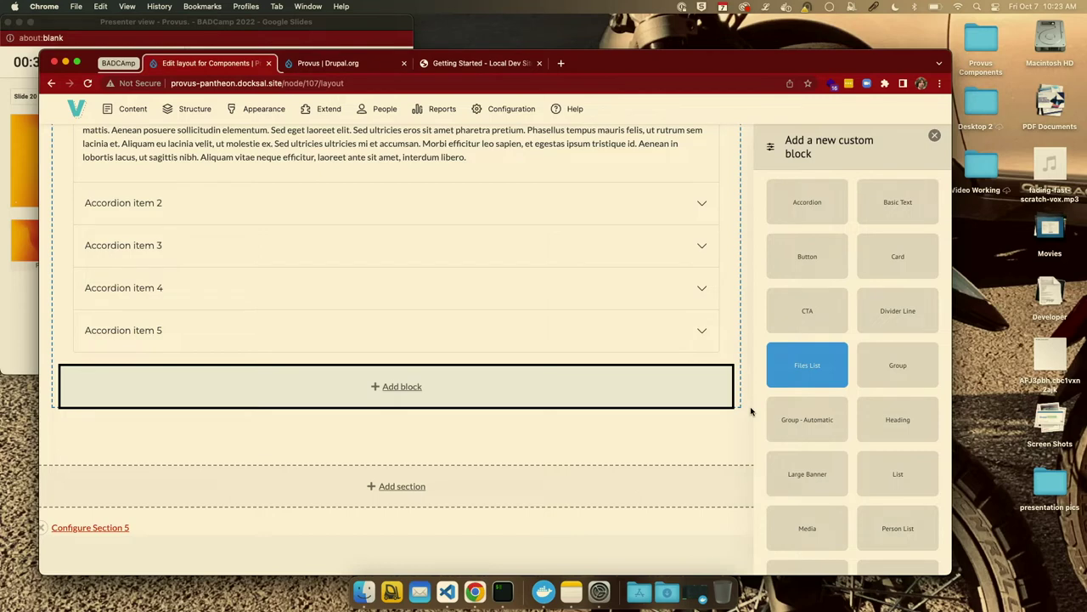
{"action": "scroll", "coordinate": [760, 425], "scroll_direction": "down", "scroll_amount": 1}
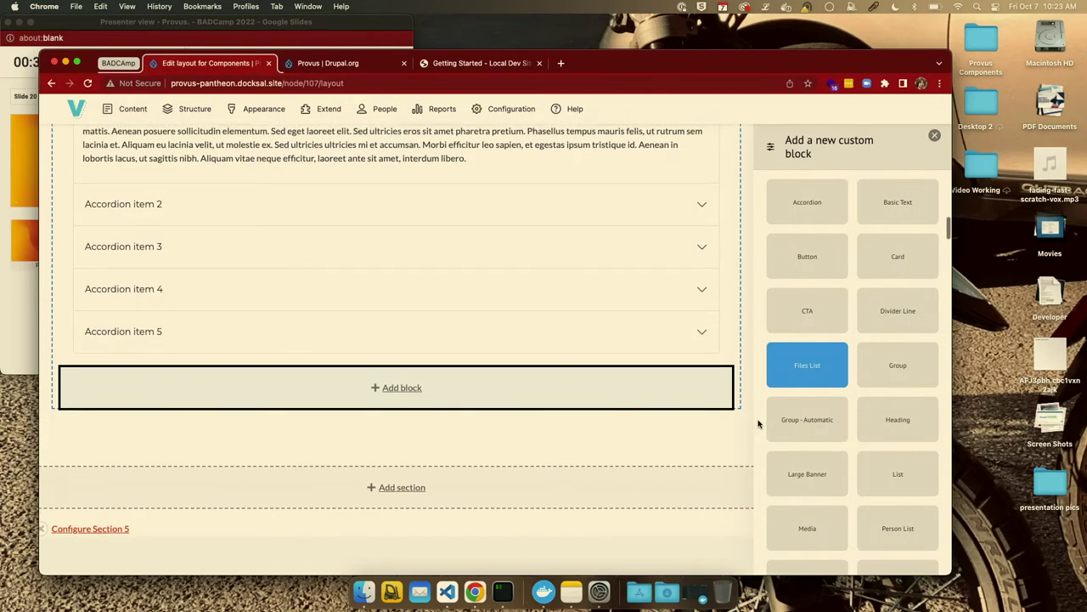
{"action": "left_click", "coordinate": [811, 428]}
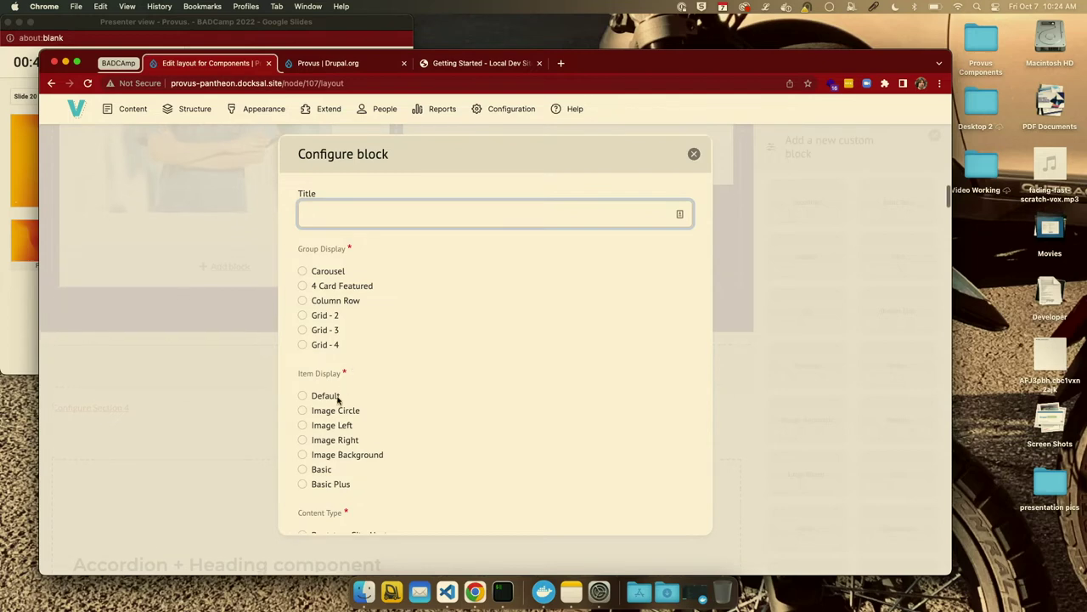
{"action": "scroll", "coordinate": [338, 399], "scroll_direction": "down", "scroll_amount": 5}
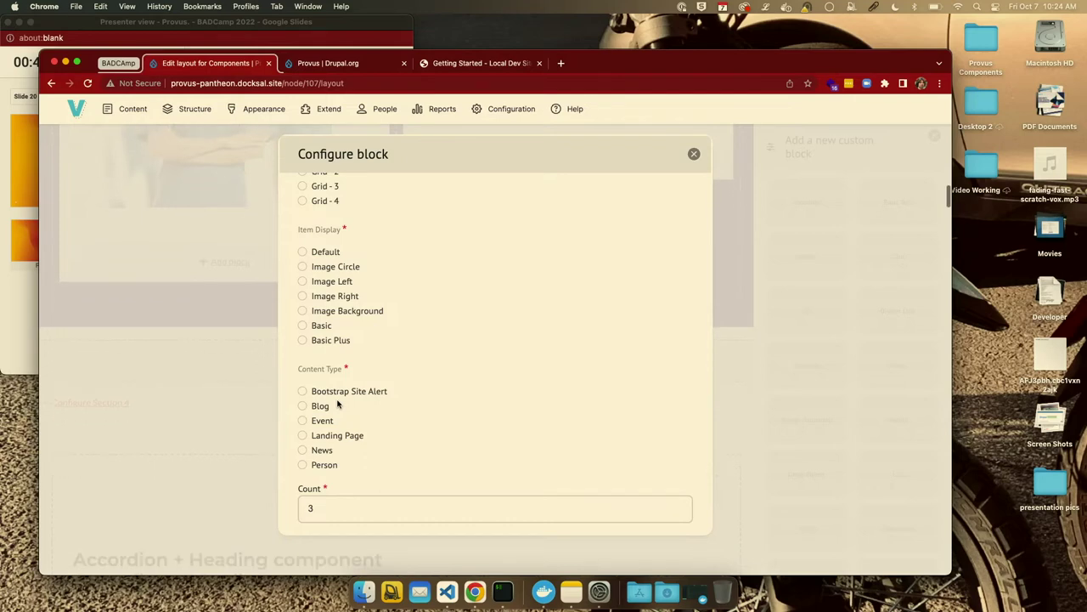
{"action": "scroll", "coordinate": [403, 450], "scroll_direction": "down", "scroll_amount": 4}
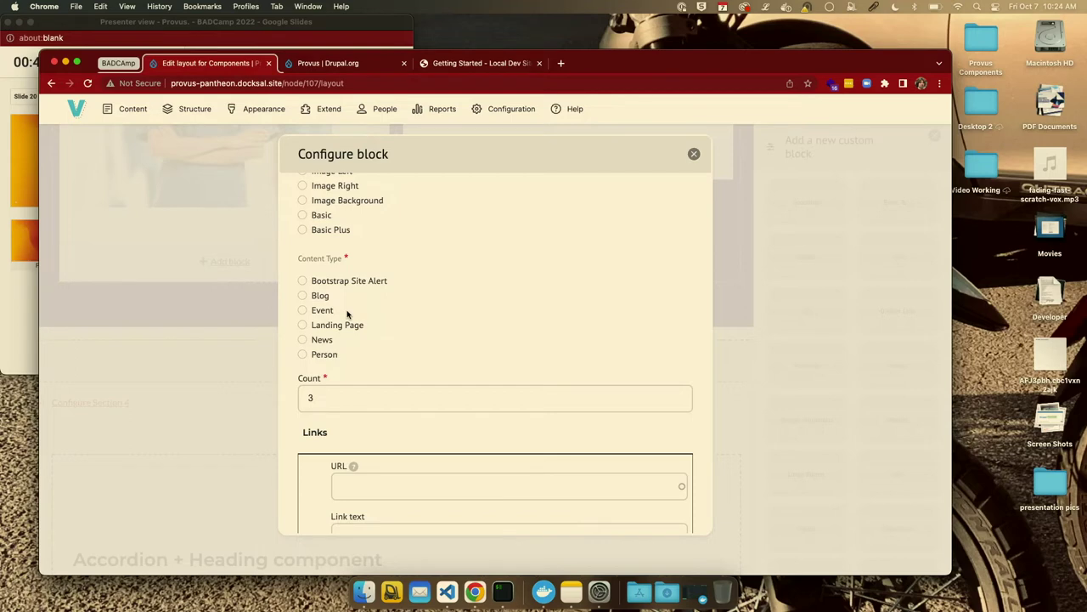
{"action": "scroll", "coordinate": [328, 376], "scroll_direction": "up", "scroll_amount": 1}
{"action": "scroll", "coordinate": [324, 377], "scroll_direction": "down", "scroll_amount": 3}
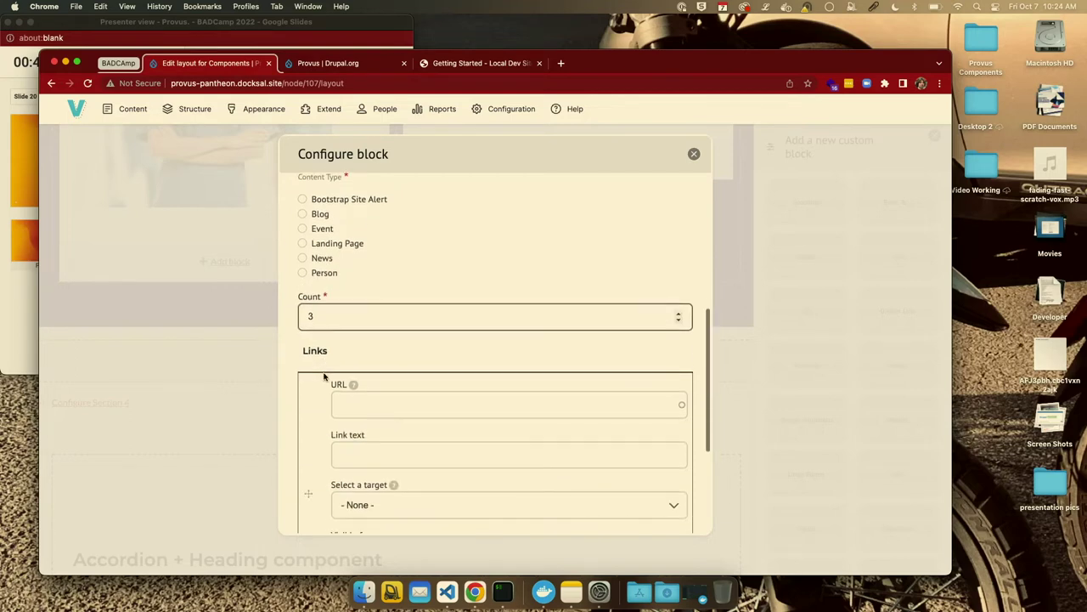
{"action": "scroll", "coordinate": [324, 377], "scroll_direction": "down", "scroll_amount": 3}
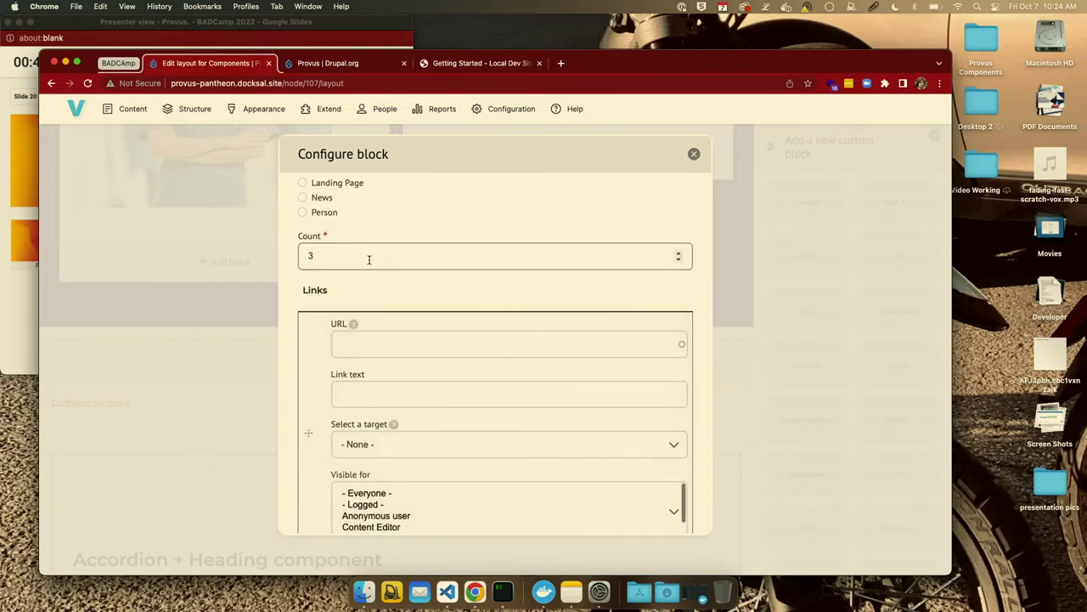
{"action": "left_click", "coordinate": [368, 259]}
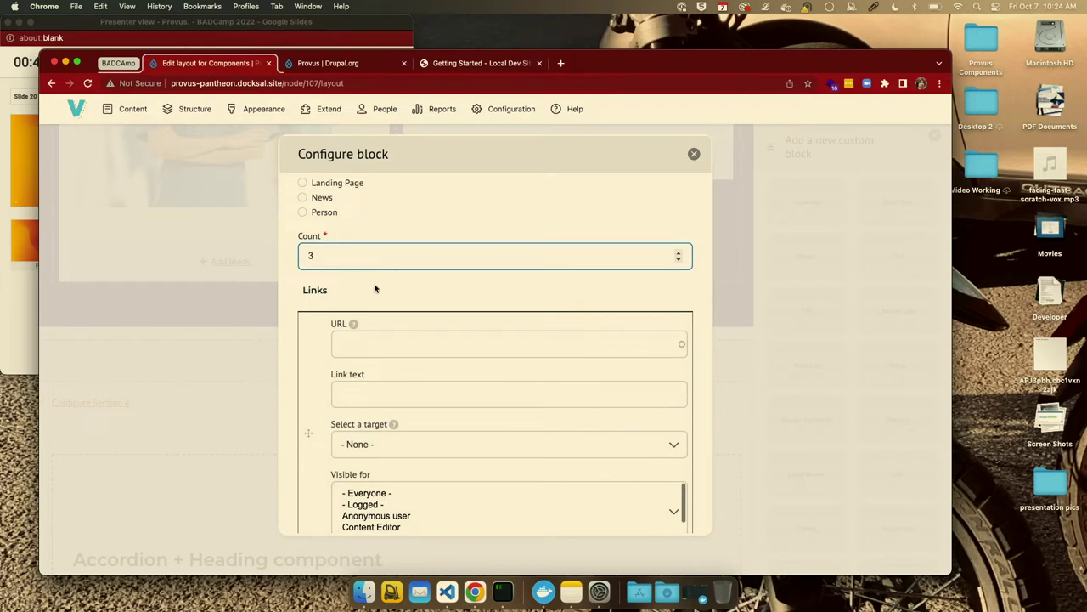
{"action": "scroll", "coordinate": [375, 289], "scroll_direction": "down", "scroll_amount": 5}
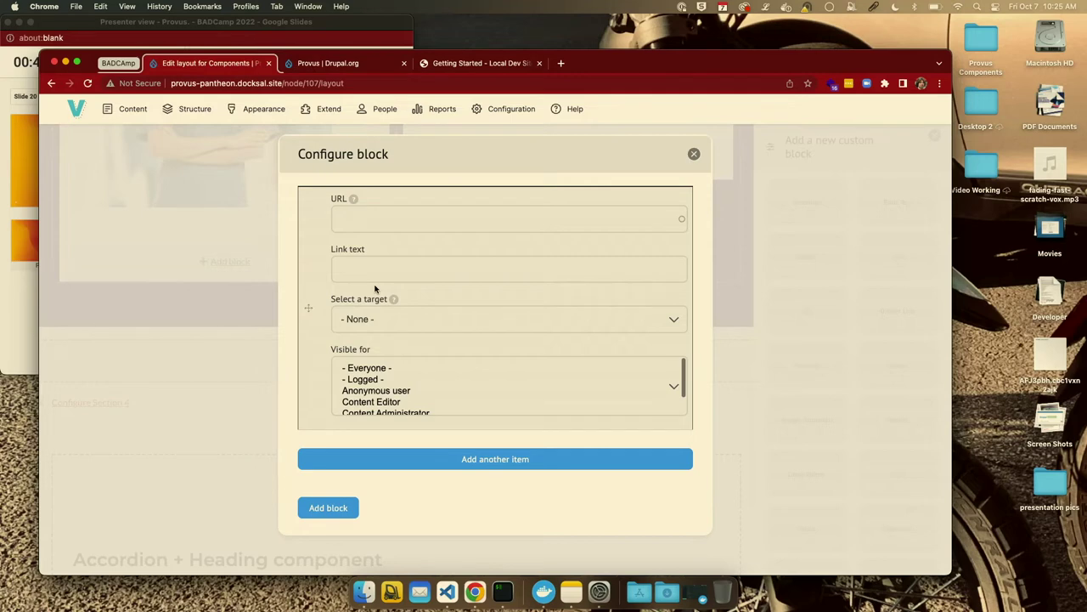
{"action": "scroll", "coordinate": [374, 289], "scroll_direction": "down", "scroll_amount": 1}
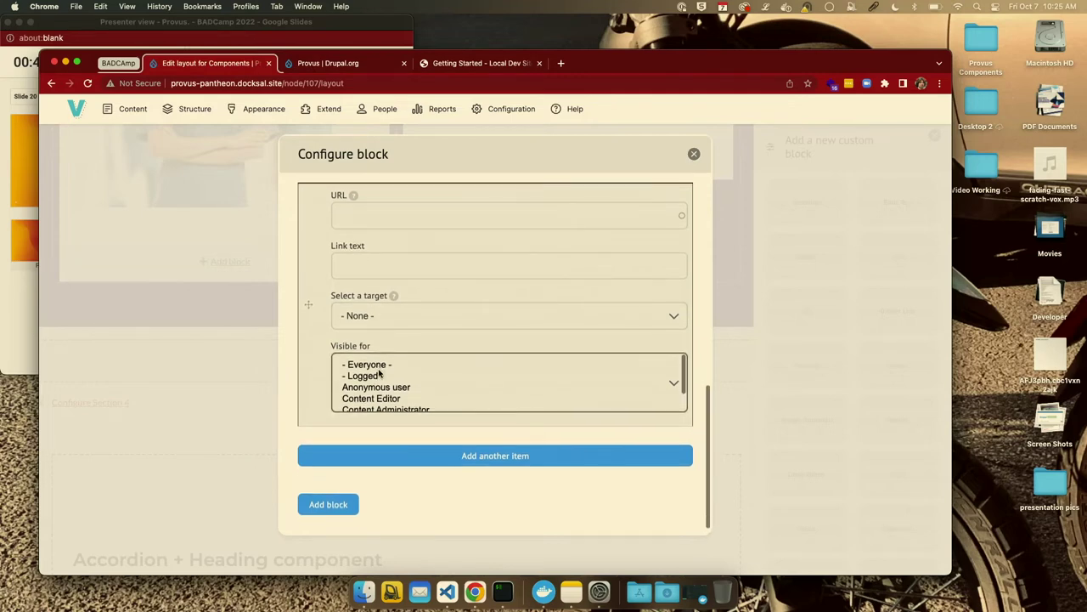
{"action": "scroll", "coordinate": [379, 371], "scroll_direction": "up", "scroll_amount": 1}
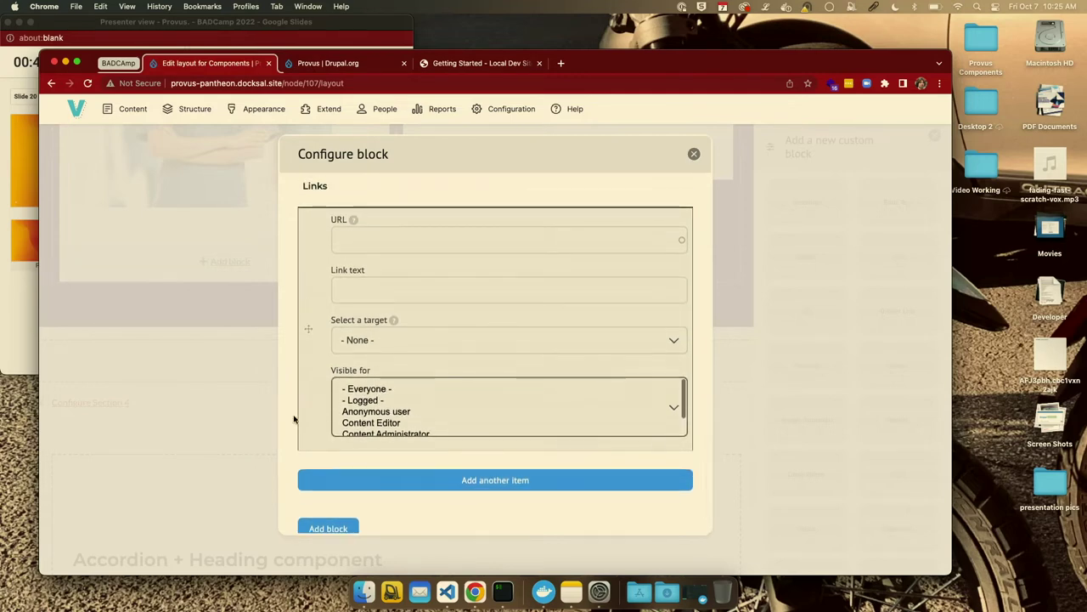
{"action": "scroll", "coordinate": [306, 425], "scroll_direction": "down", "scroll_amount": 1}
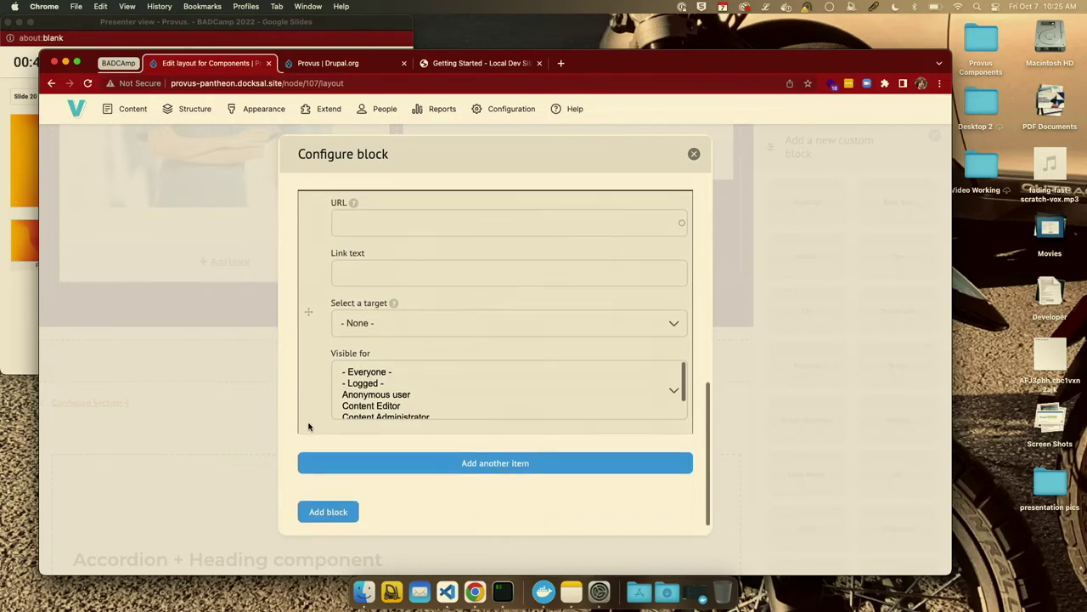
{"action": "scroll", "coordinate": [308, 427], "scroll_direction": "down", "scroll_amount": 1}
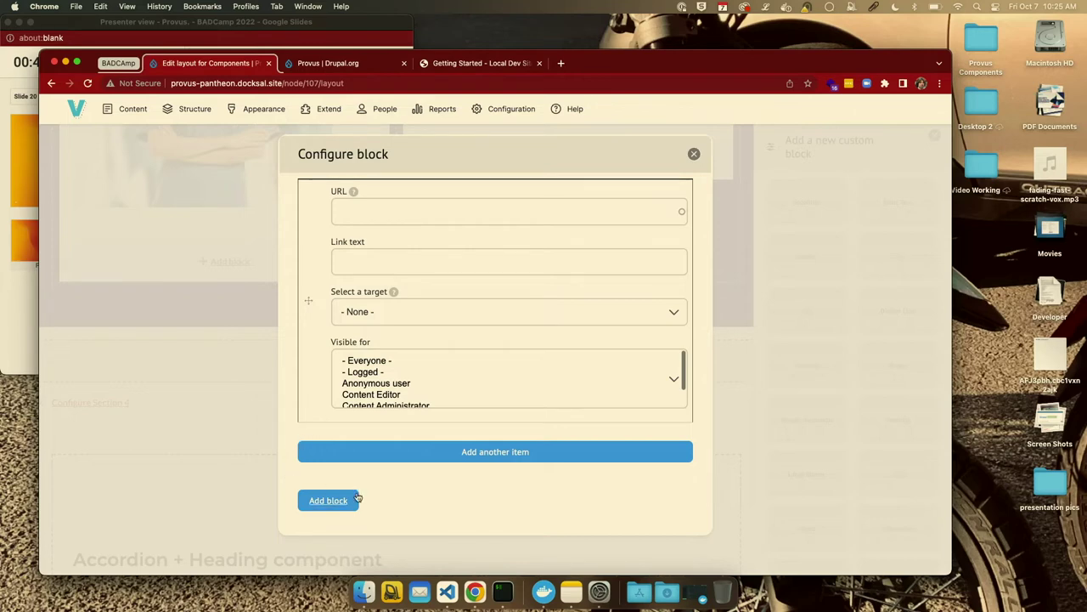
{"action": "left_click", "coordinate": [694, 154]}
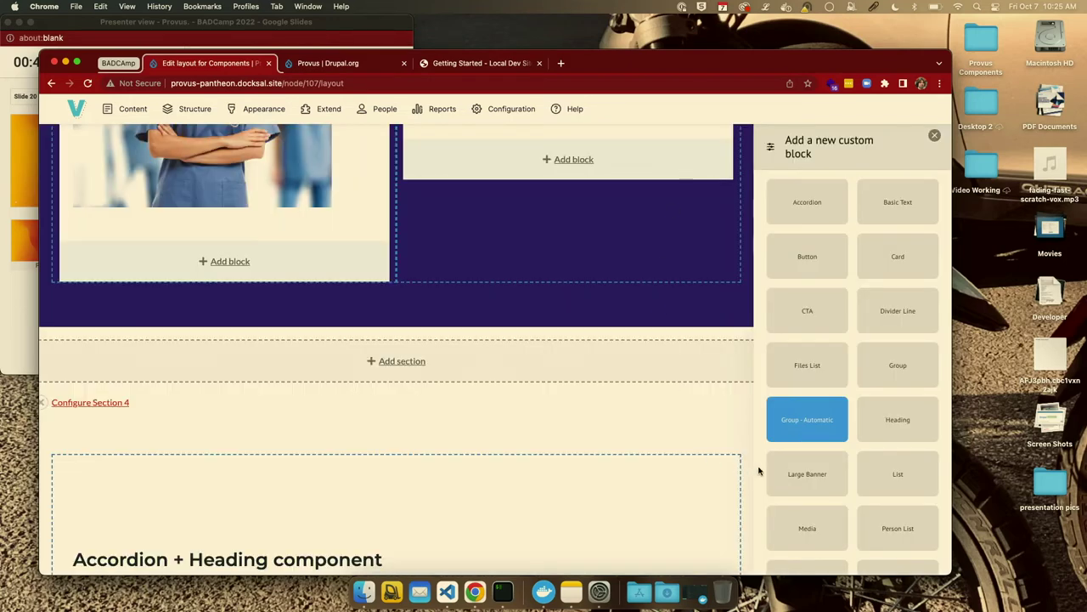
{"action": "left_click", "coordinate": [807, 485]}
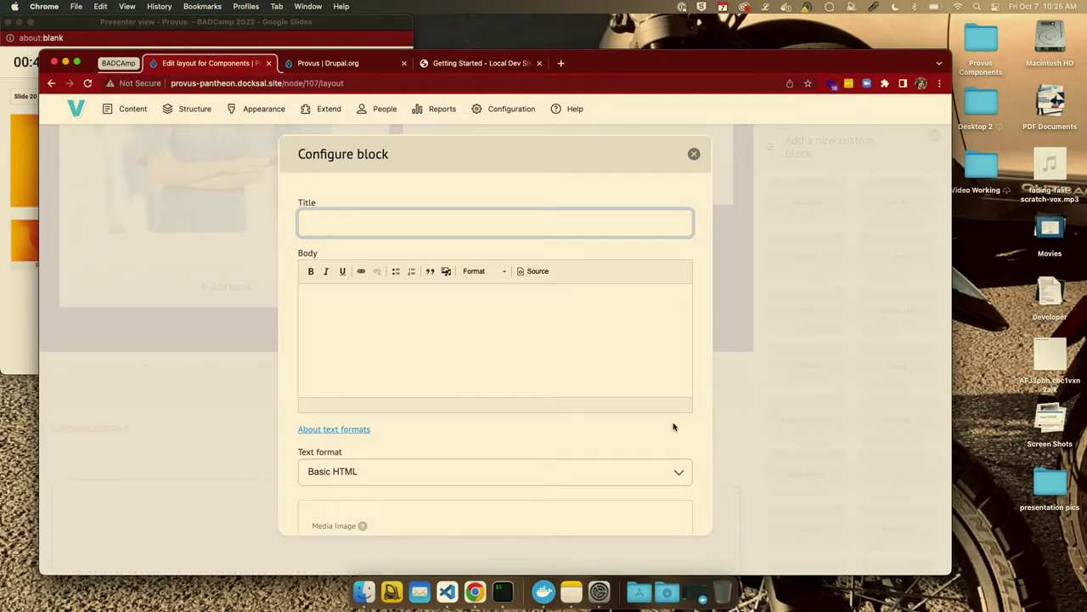
{"action": "scroll", "coordinate": [674, 426], "scroll_direction": "down", "scroll_amount": 1}
{"action": "scroll", "coordinate": [673, 426], "scroll_direction": "down", "scroll_amount": 3}
{"action": "scroll", "coordinate": [673, 426], "scroll_direction": "up", "scroll_amount": 2}
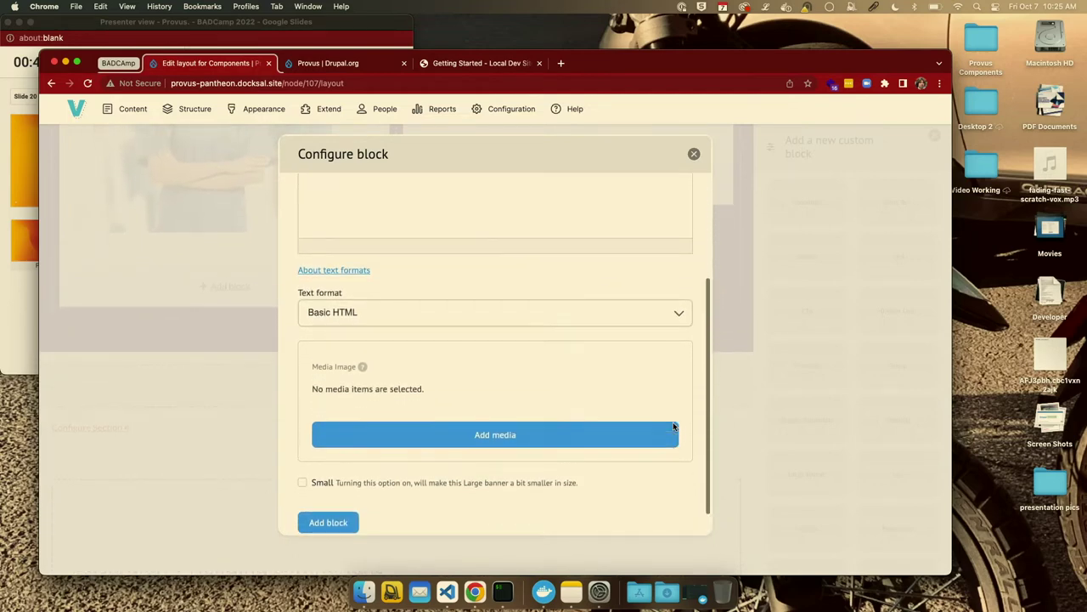
{"action": "scroll", "coordinate": [674, 427], "scroll_direction": "up", "scroll_amount": 3}
{"action": "scroll", "coordinate": [674, 427], "scroll_direction": "down", "scroll_amount": 5}
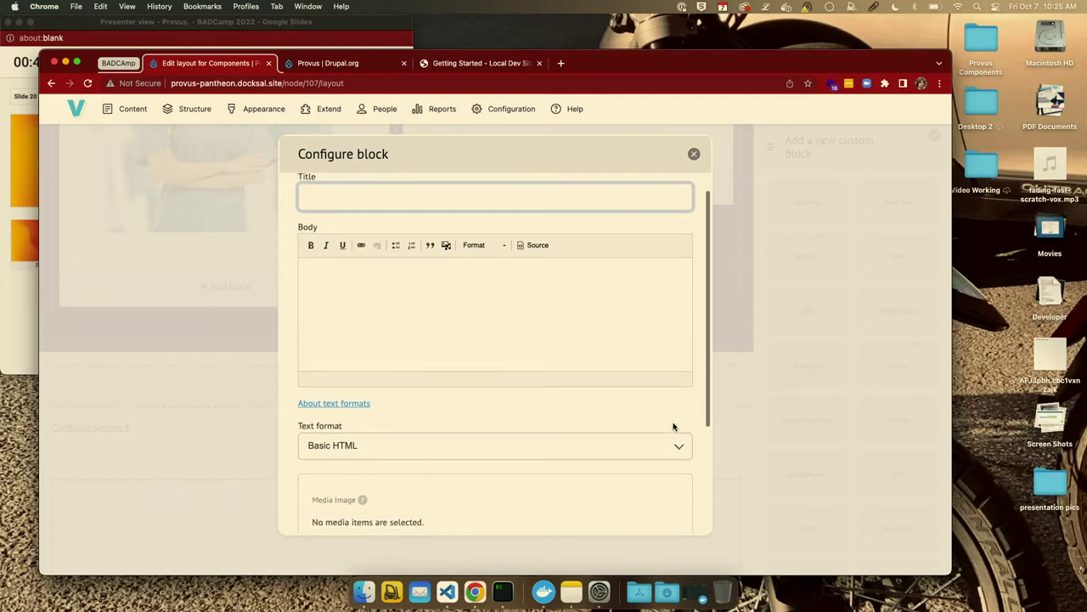
{"action": "left_click", "coordinate": [694, 154]}
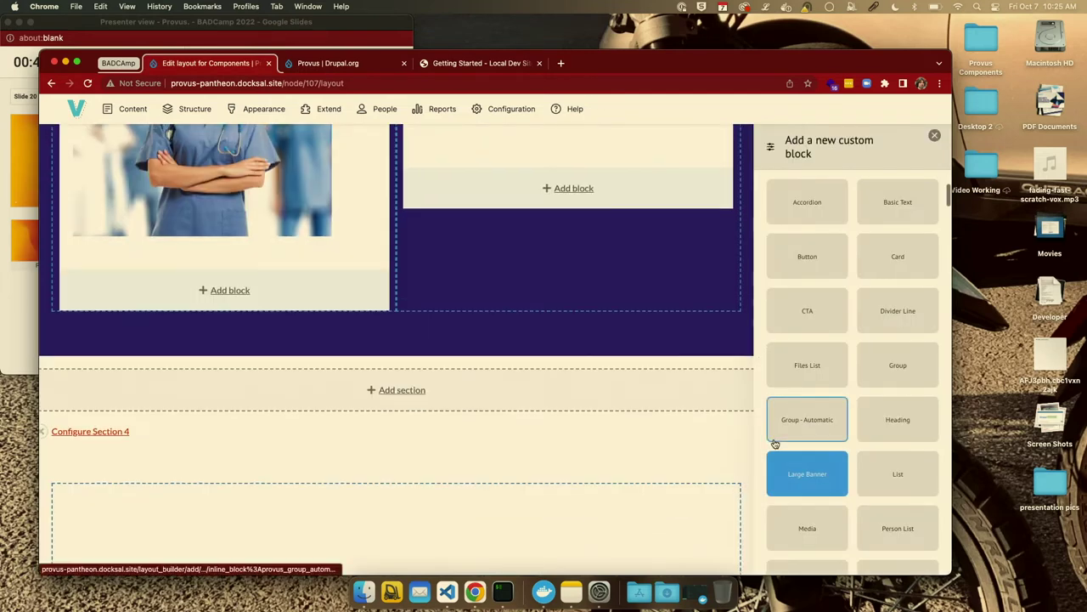
{"action": "scroll", "coordinate": [773, 433], "scroll_direction": "down", "scroll_amount": 2}
{"action": "scroll", "coordinate": [774, 444], "scroll_direction": "down", "scroll_amount": 1}
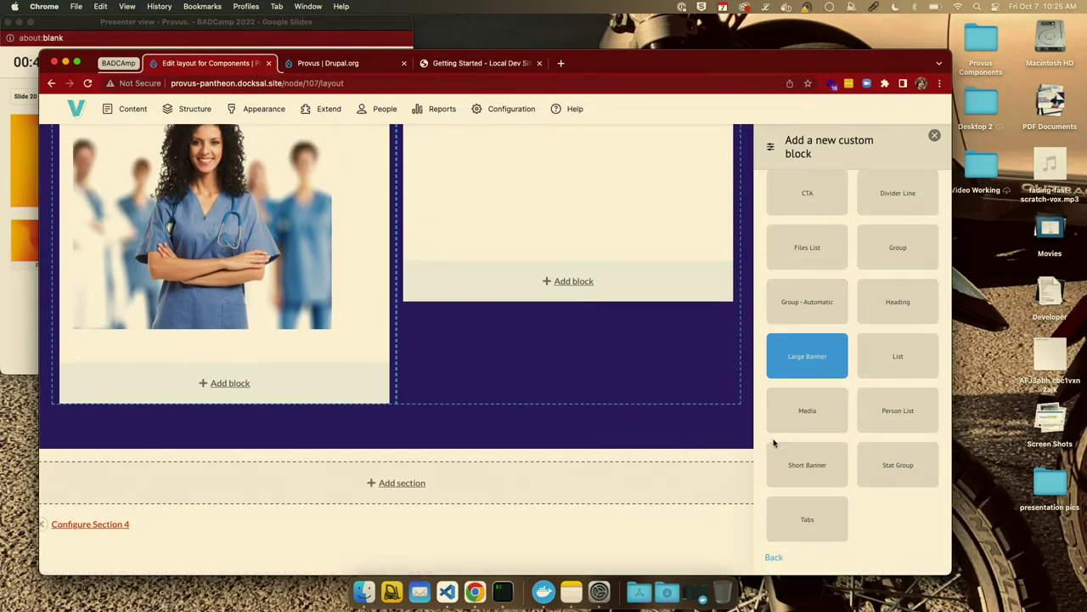
{"action": "left_click", "coordinate": [899, 469]}
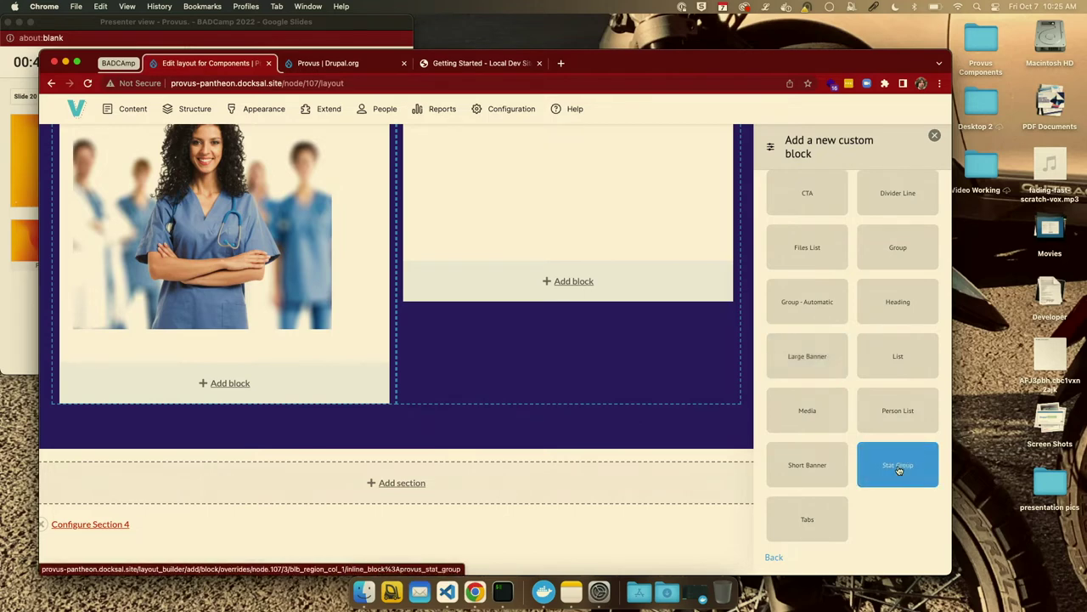
{"action": "left_click", "coordinate": [899, 470]}
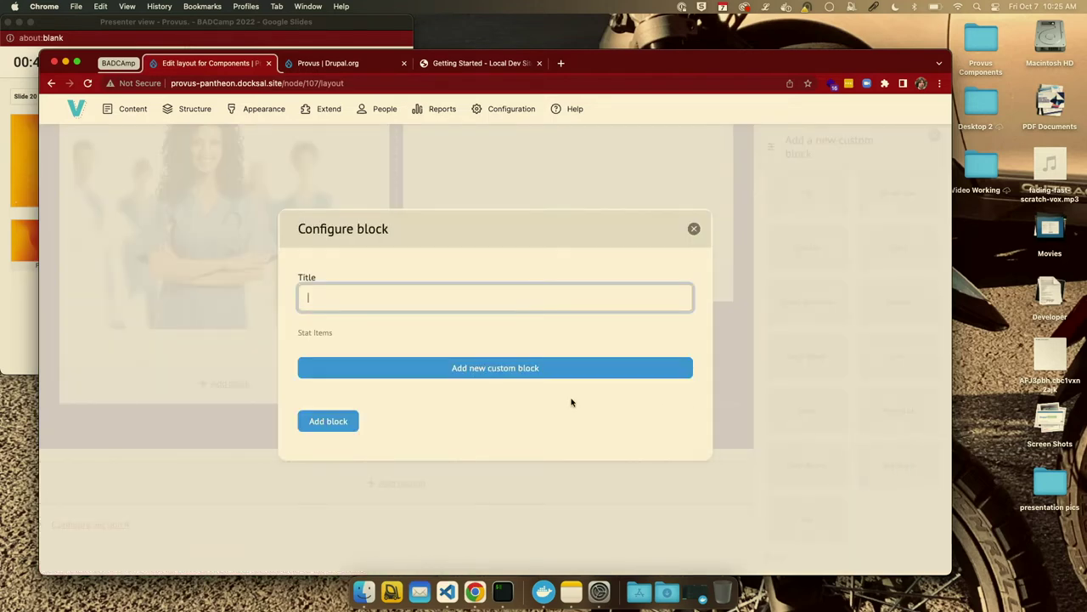
{"action": "left_click", "coordinate": [329, 292]}
{"action": "left_click", "coordinate": [316, 298]}
{"action": "left_click", "coordinate": [497, 368]}
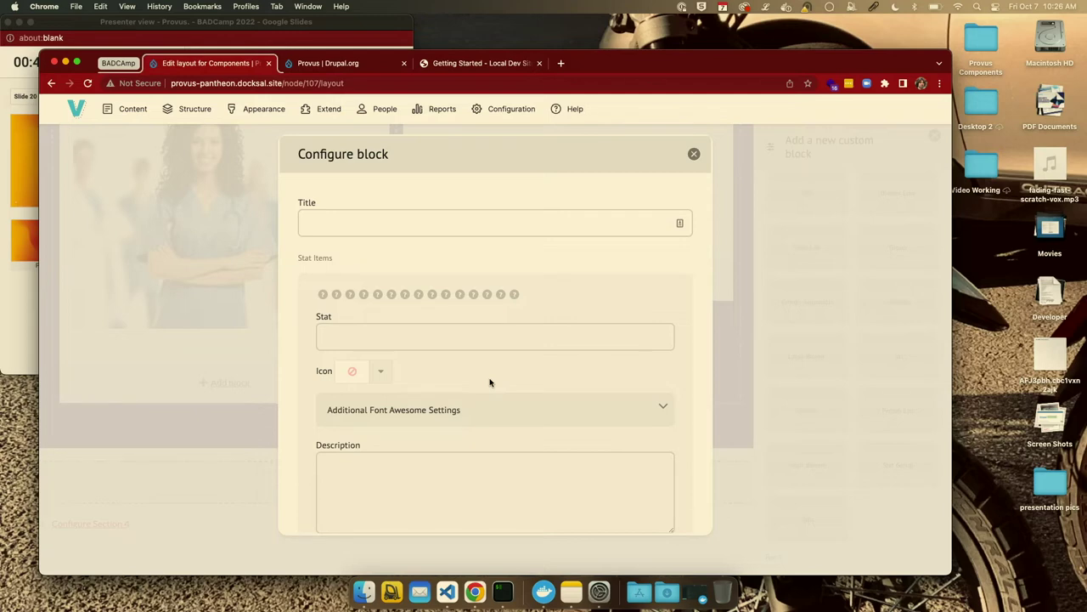
{"action": "left_click", "coordinate": [317, 453]}
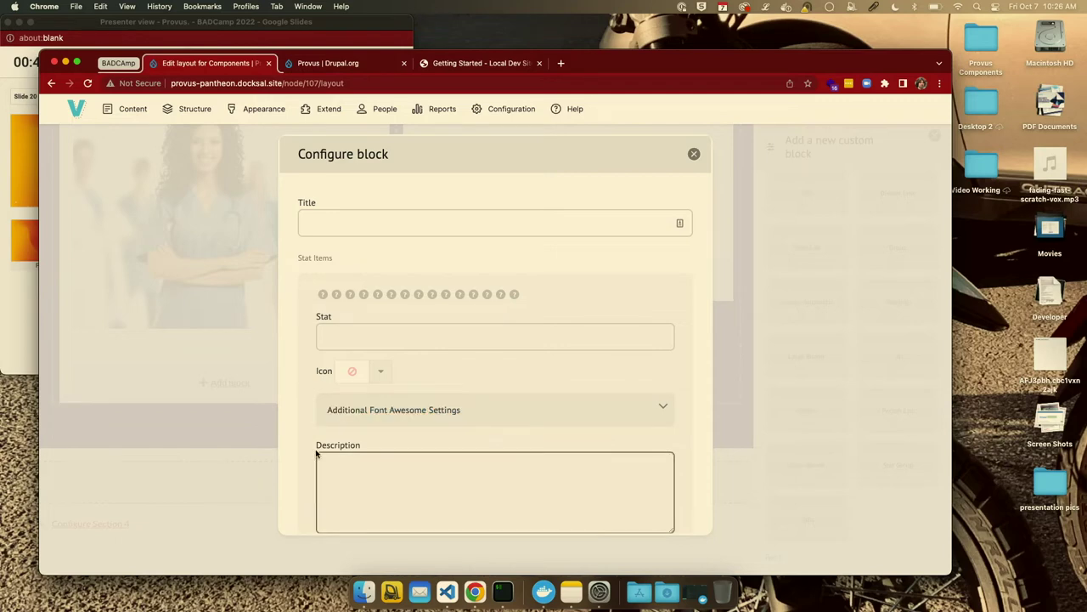
{"action": "left_click", "coordinate": [311, 462]}
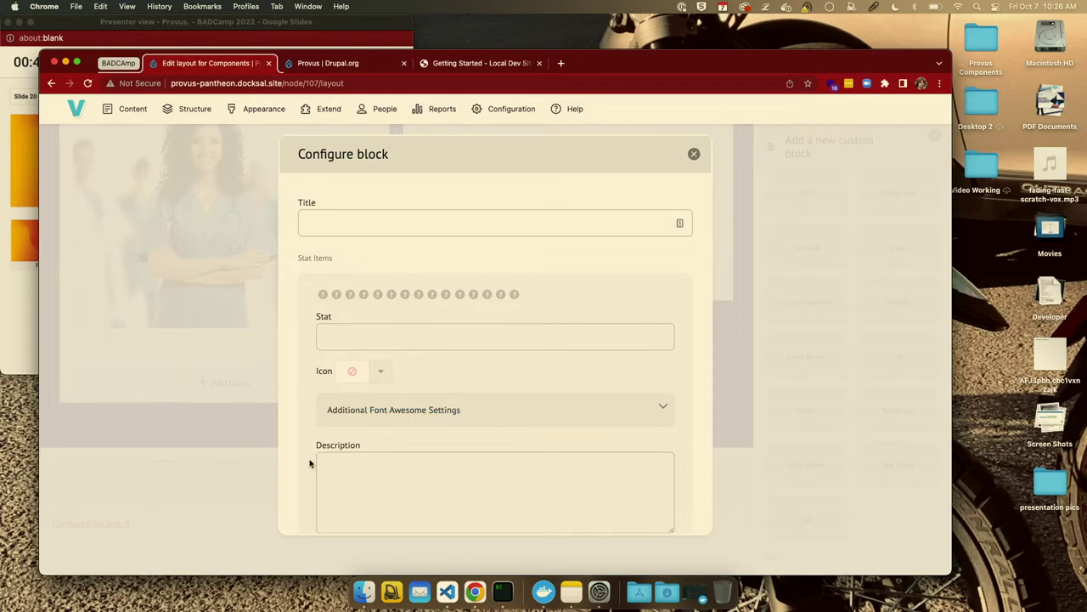
{"action": "scroll", "coordinate": [310, 463], "scroll_direction": "down", "scroll_amount": 5}
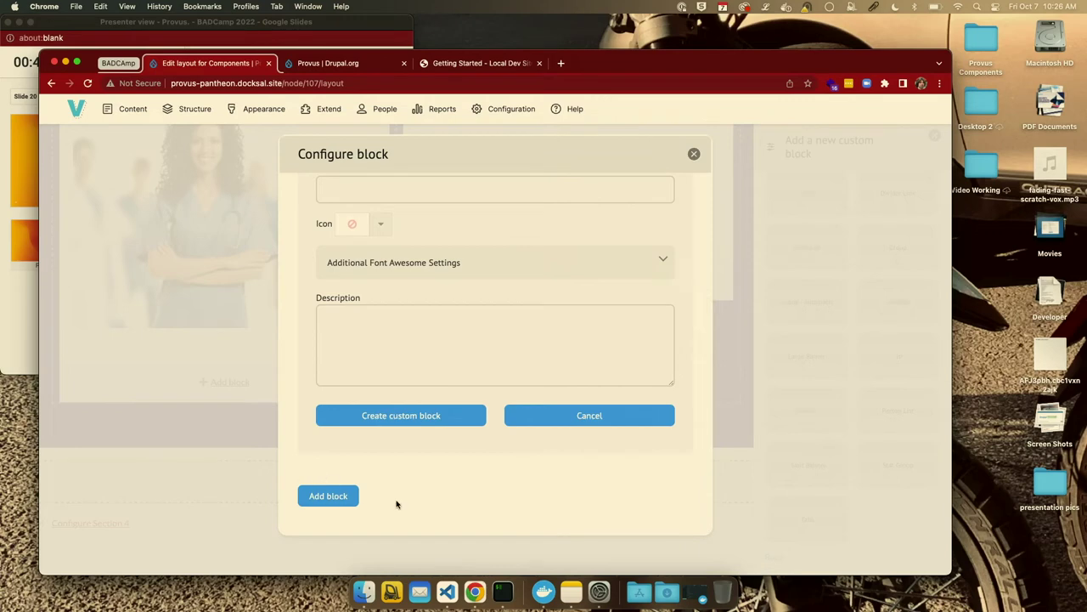
{"action": "left_click", "coordinate": [694, 154]}
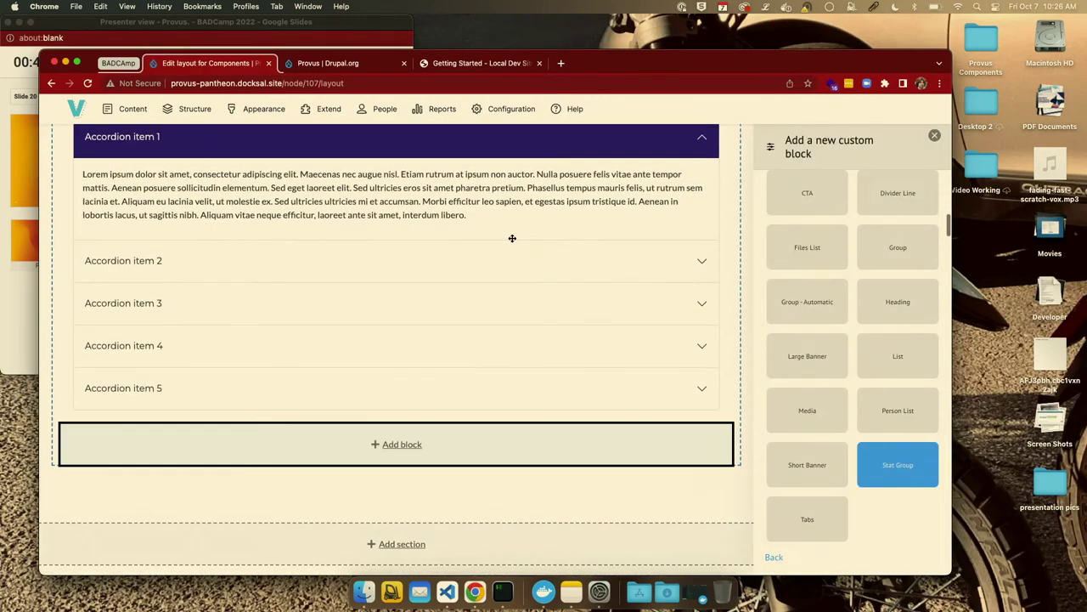
Scroll the Components layout and close the 'Add a new custom block' panel.
{"action": "scroll", "coordinate": [513, 238], "scroll_direction": "up", "scroll_amount": 20}
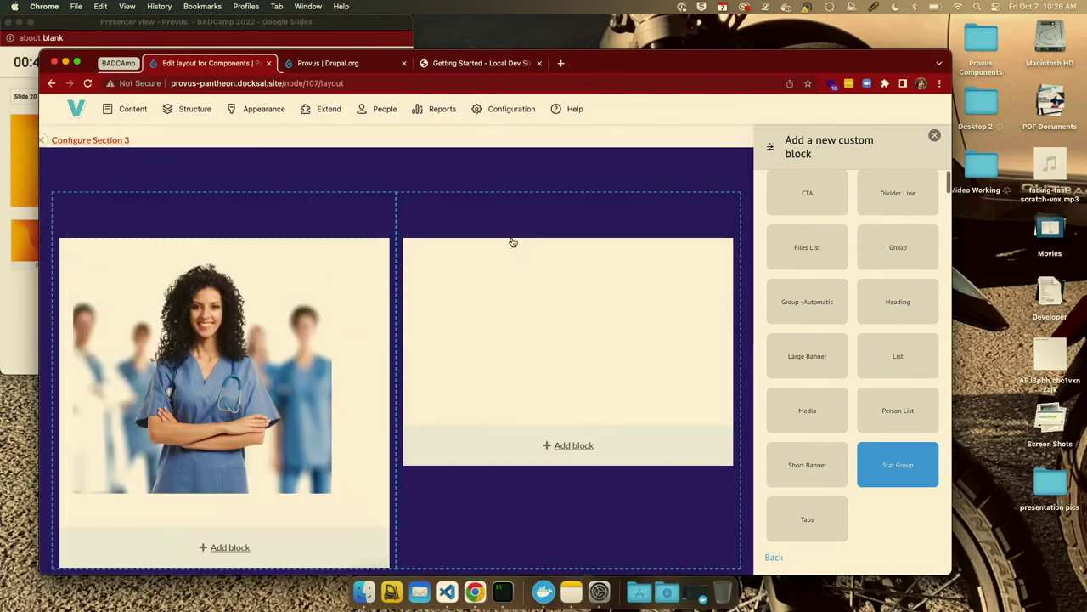
{"action": "scroll", "coordinate": [512, 238], "scroll_direction": "up", "scroll_amount": 8}
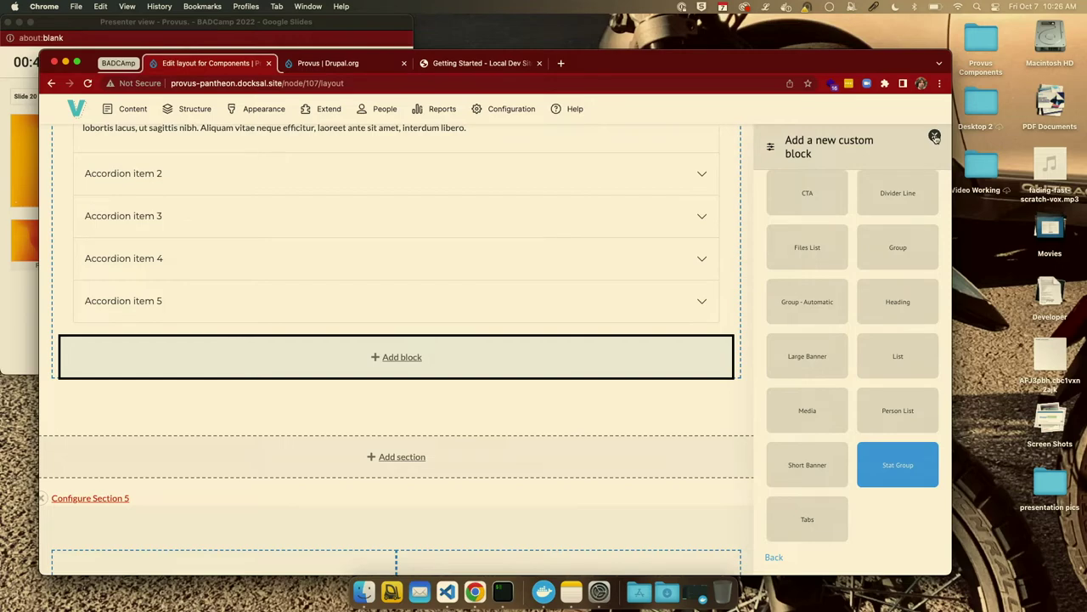
{"action": "mouse_move", "coordinate": [162, 148]}
{"action": "scroll", "coordinate": [162, 149], "scroll_direction": "up", "scroll_amount": 10}
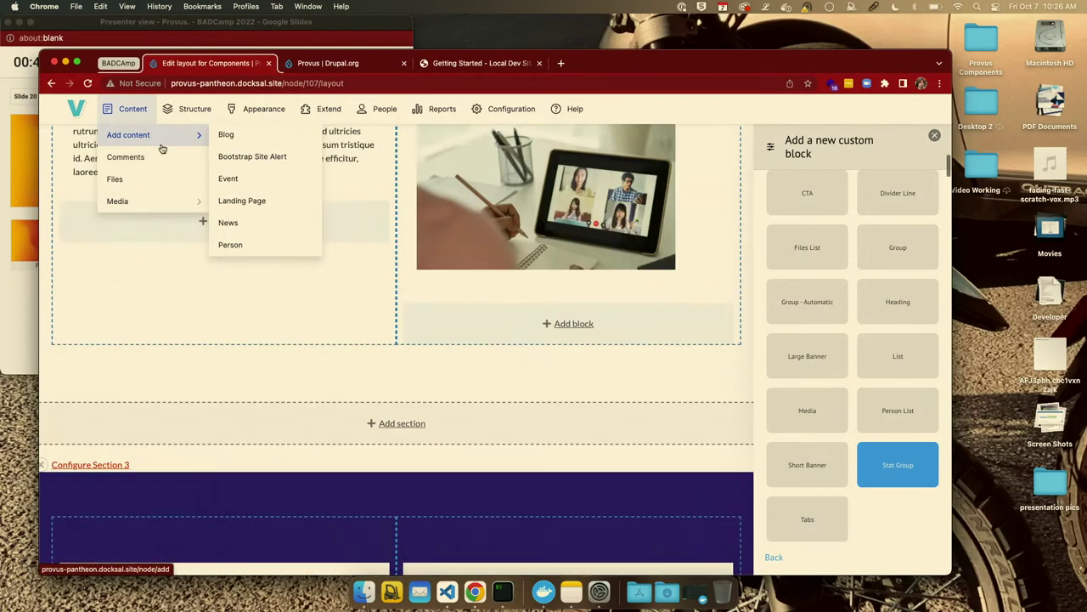
{"action": "scroll", "coordinate": [160, 145], "scroll_direction": "up", "scroll_amount": 10}
{"action": "scroll", "coordinate": [374, 263], "scroll_direction": "down", "scroll_amount": 5}
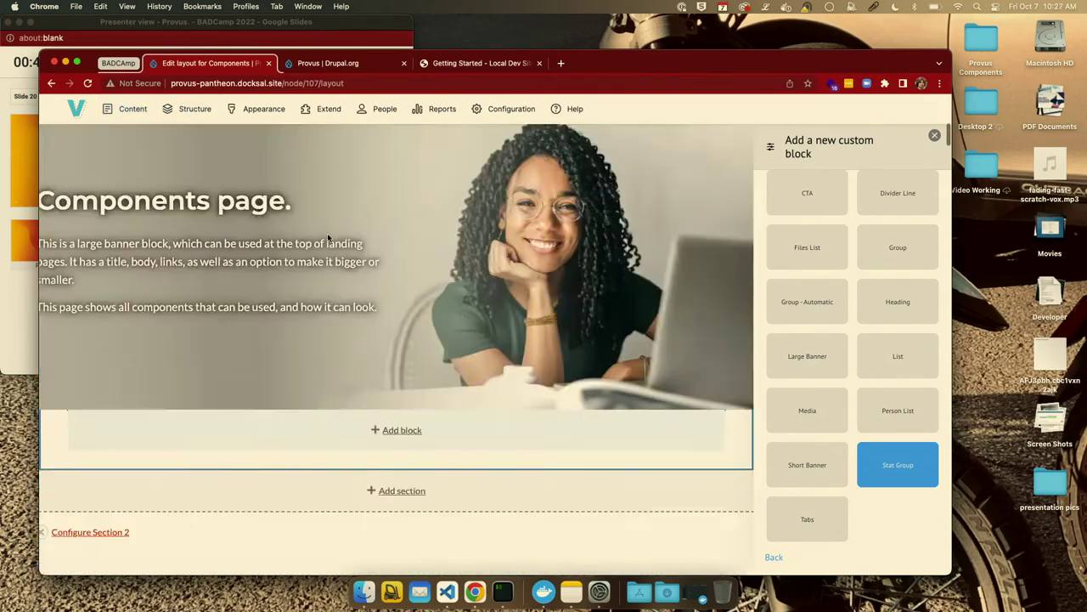
{"action": "scroll", "coordinate": [333, 263], "scroll_direction": "down", "scroll_amount": 5}
{"action": "scroll", "coordinate": [323, 315], "scroll_direction": "up", "scroll_amount": 8}
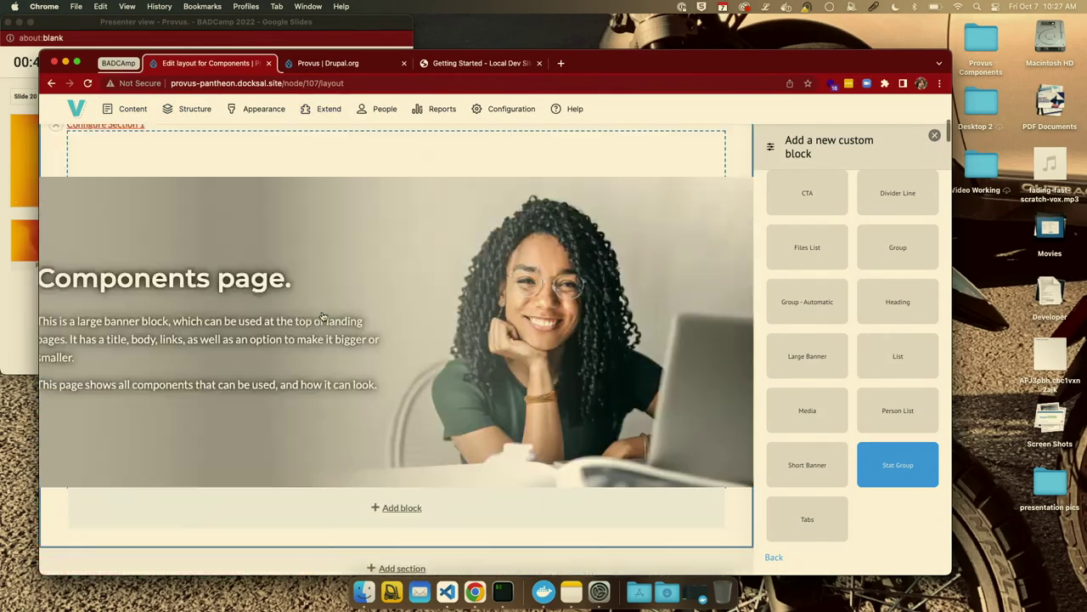
{"action": "scroll", "coordinate": [323, 317], "scroll_direction": "up", "scroll_amount": 8}
{"action": "left_click", "coordinate": [935, 135]}
Start a new Landing Page from Content > Add content.
{"action": "scroll", "coordinate": [478, 156], "scroll_direction": "down", "scroll_amount": 5}
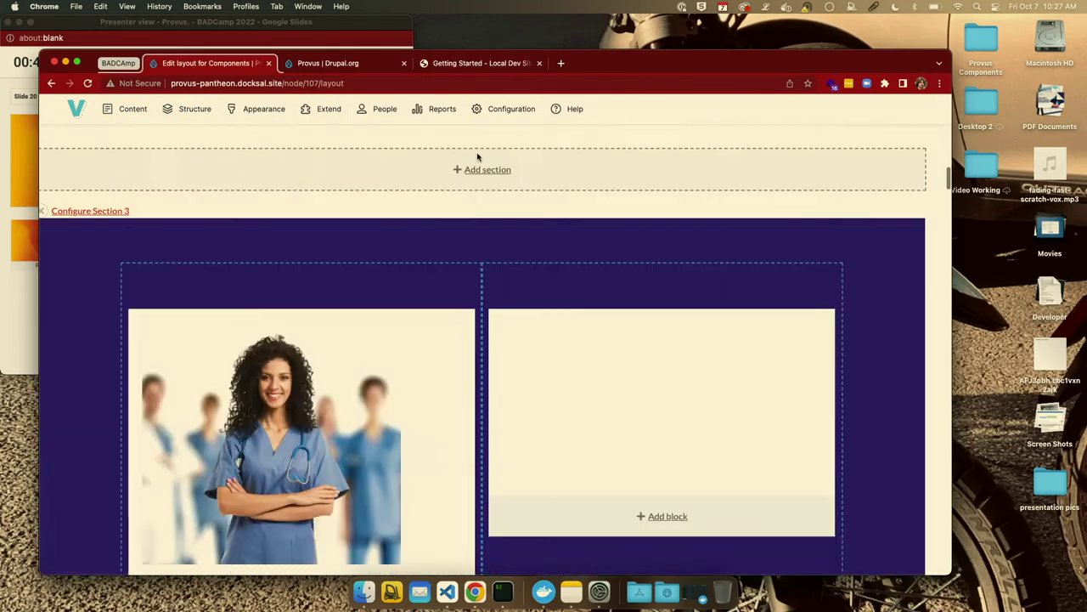
{"action": "scroll", "coordinate": [478, 156], "scroll_direction": "down", "scroll_amount": 5}
{"action": "mouse_move", "coordinate": [129, 111]}
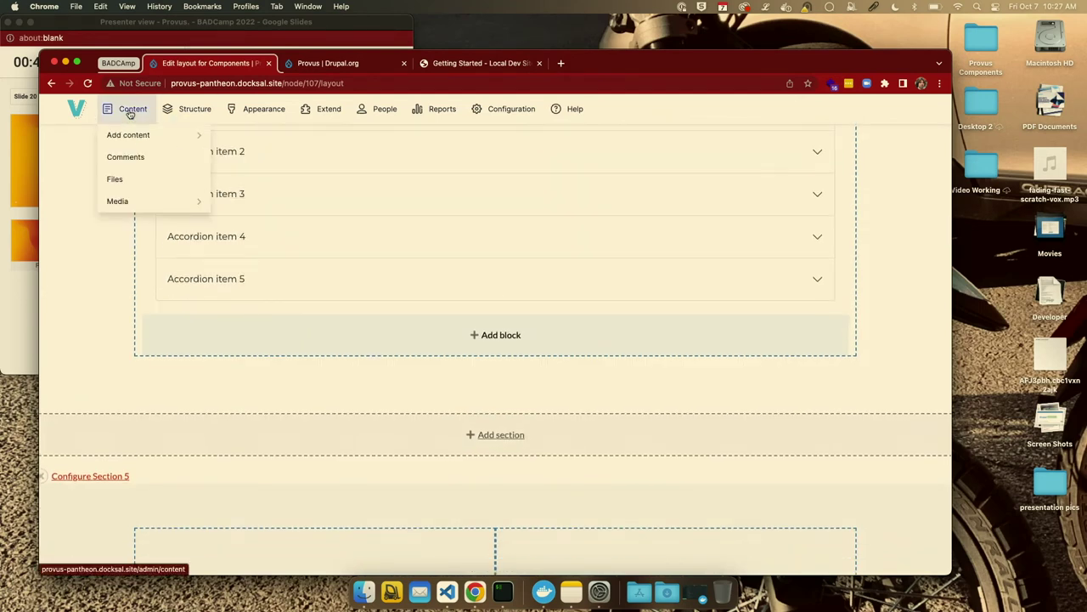
{"action": "left_click", "coordinate": [236, 205]}
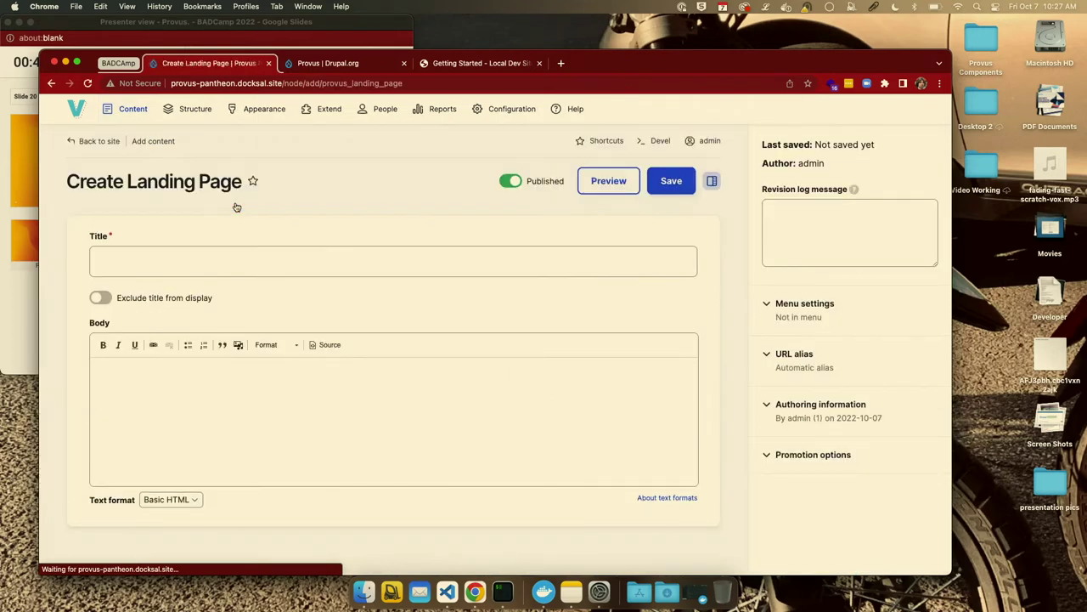
Title the new landing page 'BADCamp Demo' and save it.
{"action": "left_click", "coordinate": [232, 257]}
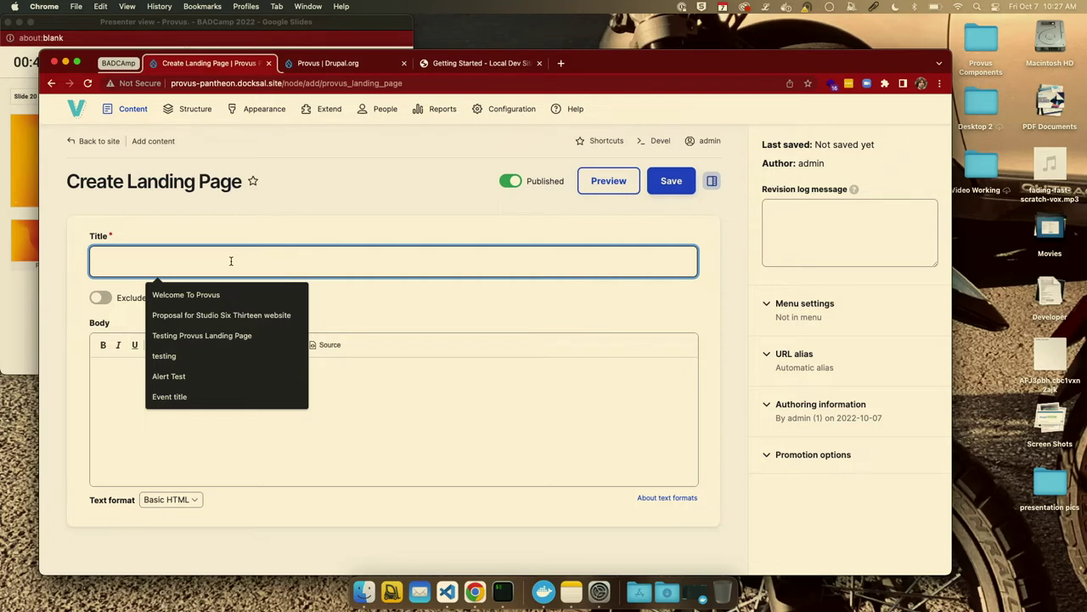
{"action": "type", "text": "Lan"}
{"action": "key", "text": "BackSpace"}
{"action": "key", "text": "BackSpace"}
{"action": "key", "text": "BackSpace"}
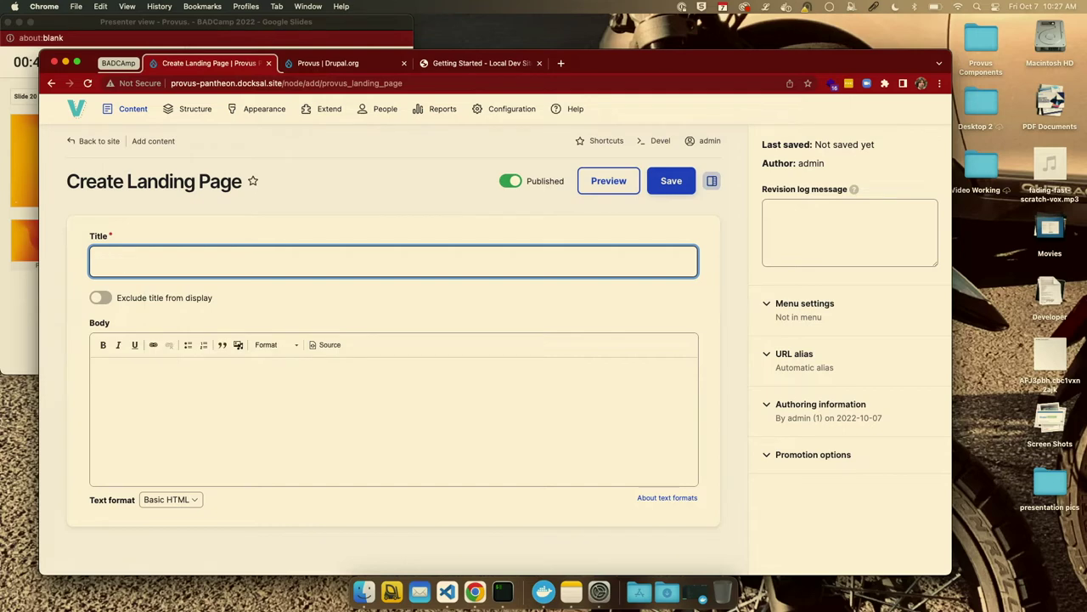
{"action": "type", "text": "BAD"}
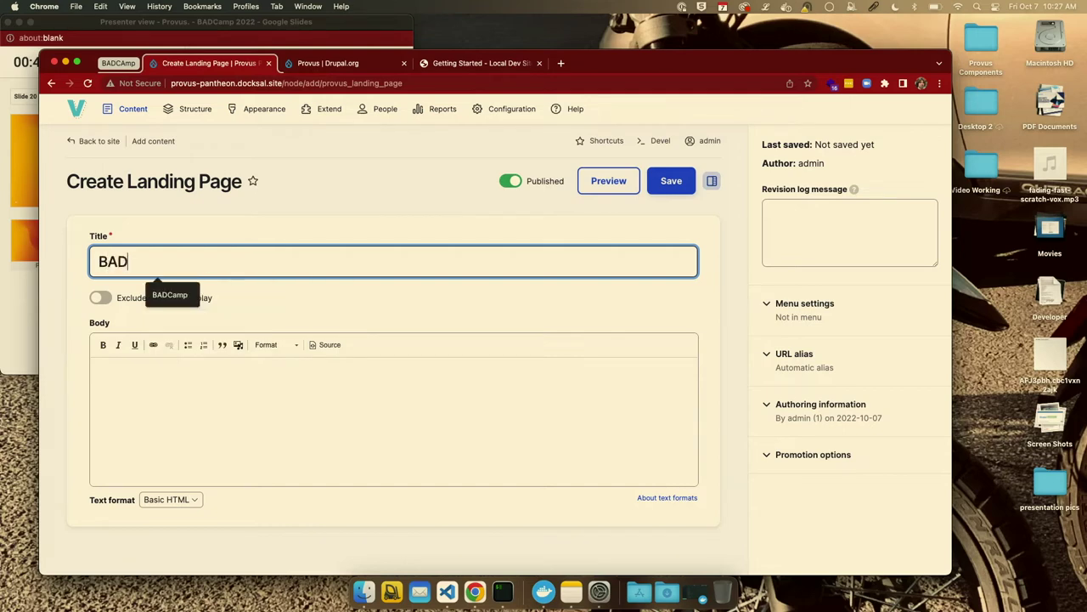
{"action": "type", "text": "Camp Demo"}
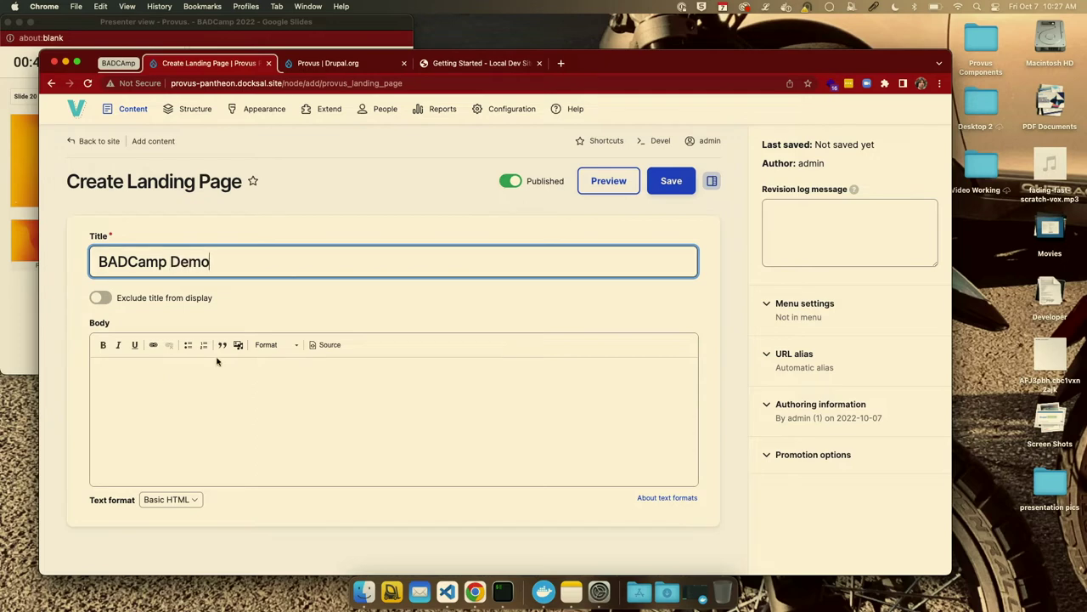
{"action": "left_click", "coordinate": [666, 184]}
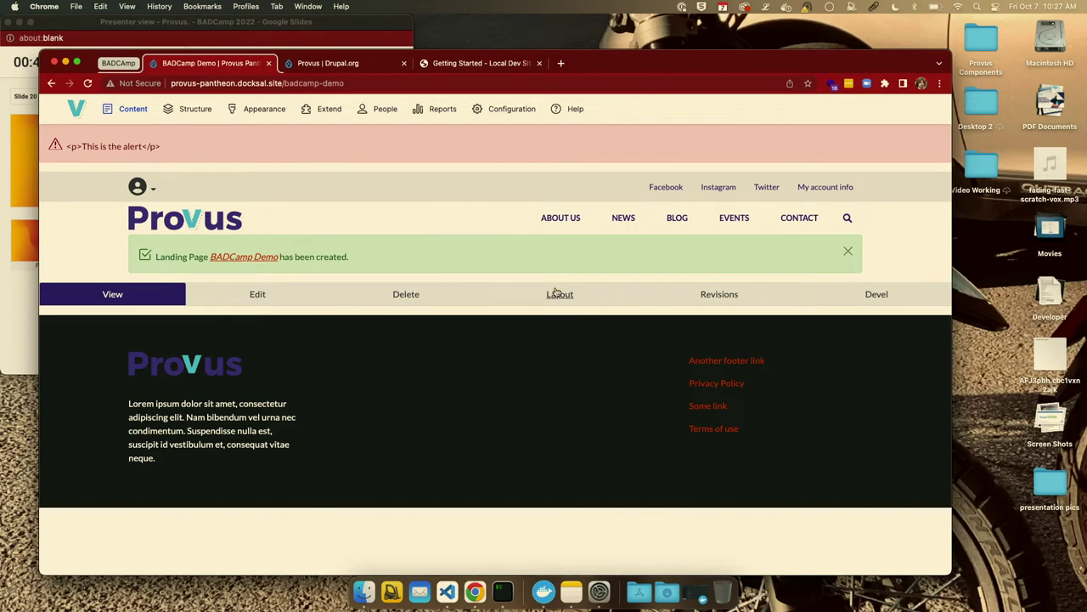
{"action": "left_click", "coordinate": [557, 296]}
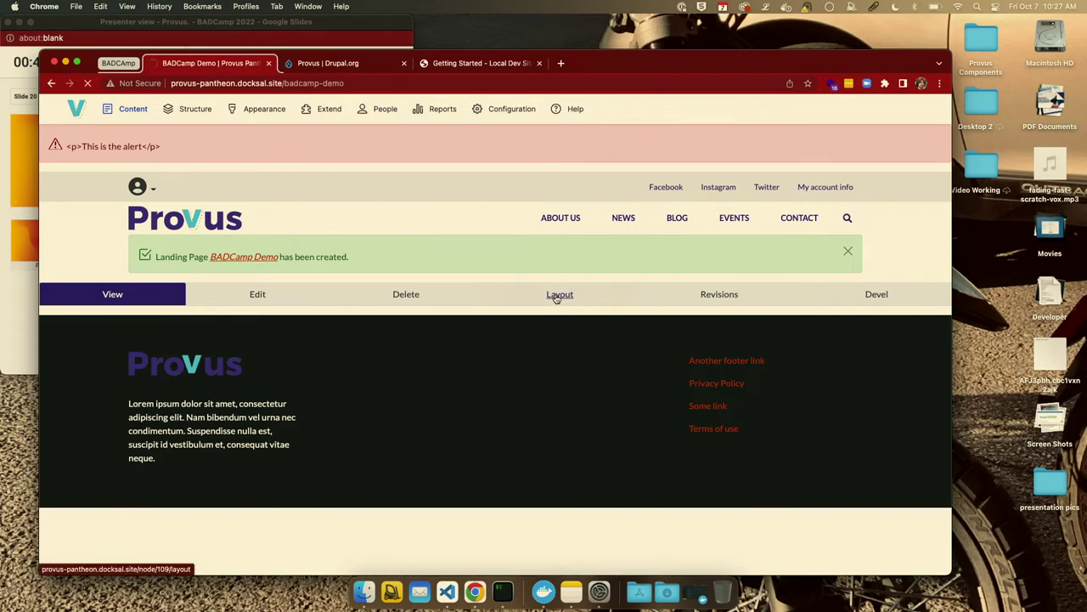
Add a block to Section 1 of the BADCamp Demo layout and show the custom block types.
{"action": "scroll", "coordinate": [310, 400], "scroll_direction": "down", "scroll_amount": 5}
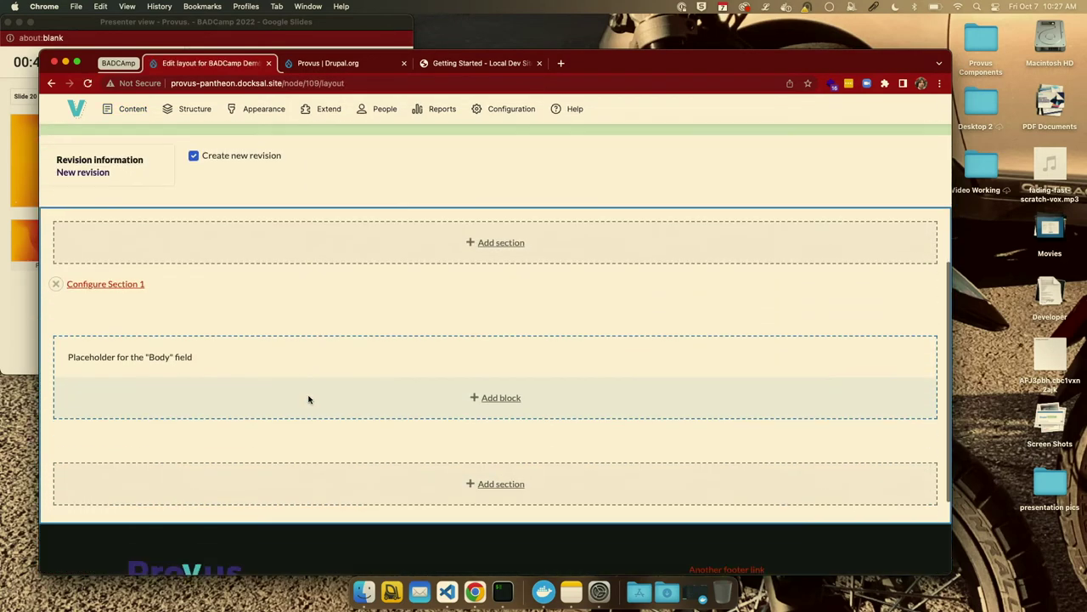
{"action": "left_click", "coordinate": [512, 400]}
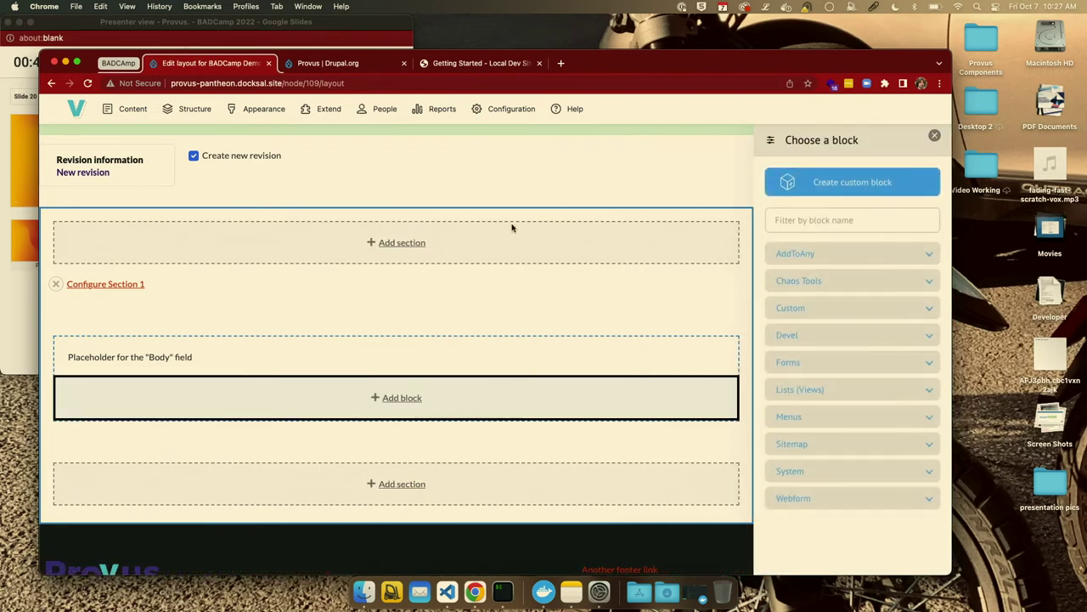
{"action": "left_click_drag", "start_coordinate": [286, 83], "coordinate": [135, 75]}
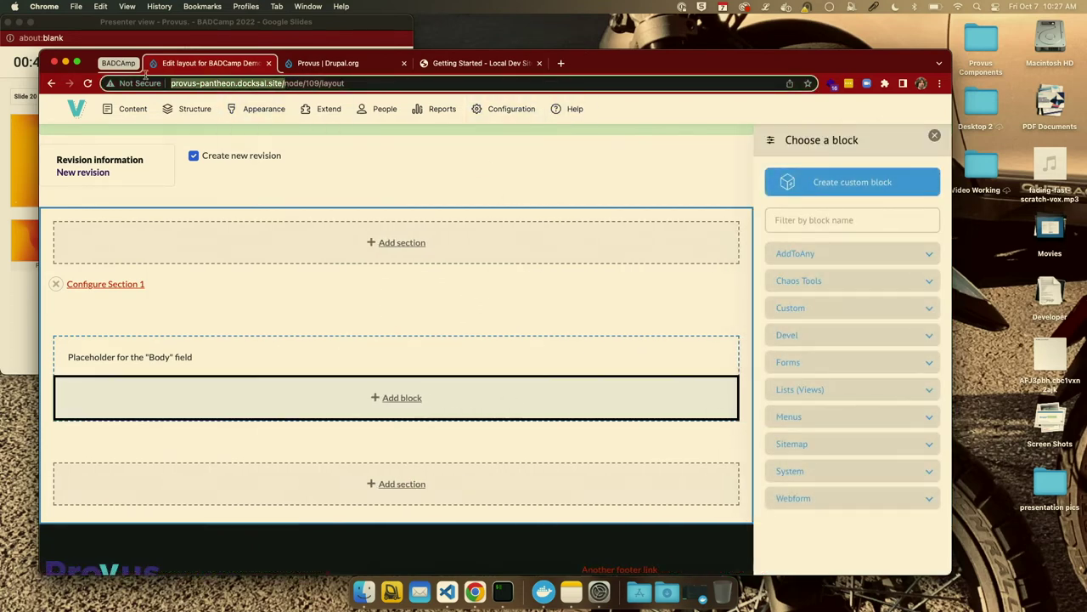
{"action": "left_click", "coordinate": [561, 64]}
{"action": "left_click", "coordinate": [200, 64]}
{"action": "left_click", "coordinate": [860, 184]}
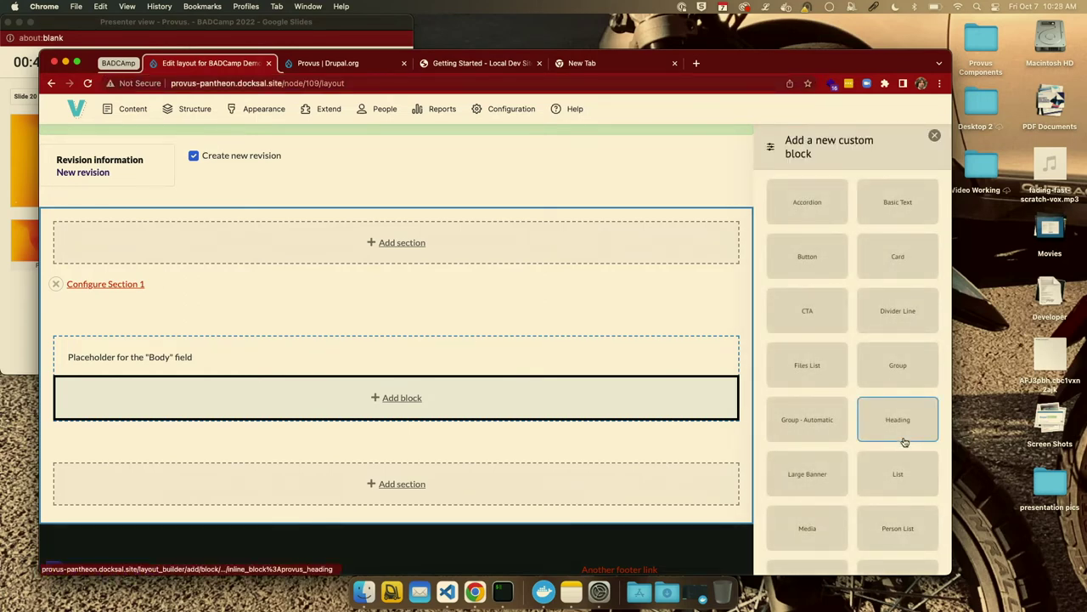
{"action": "scroll", "coordinate": [897, 412], "scroll_direction": "down", "scroll_amount": 3}
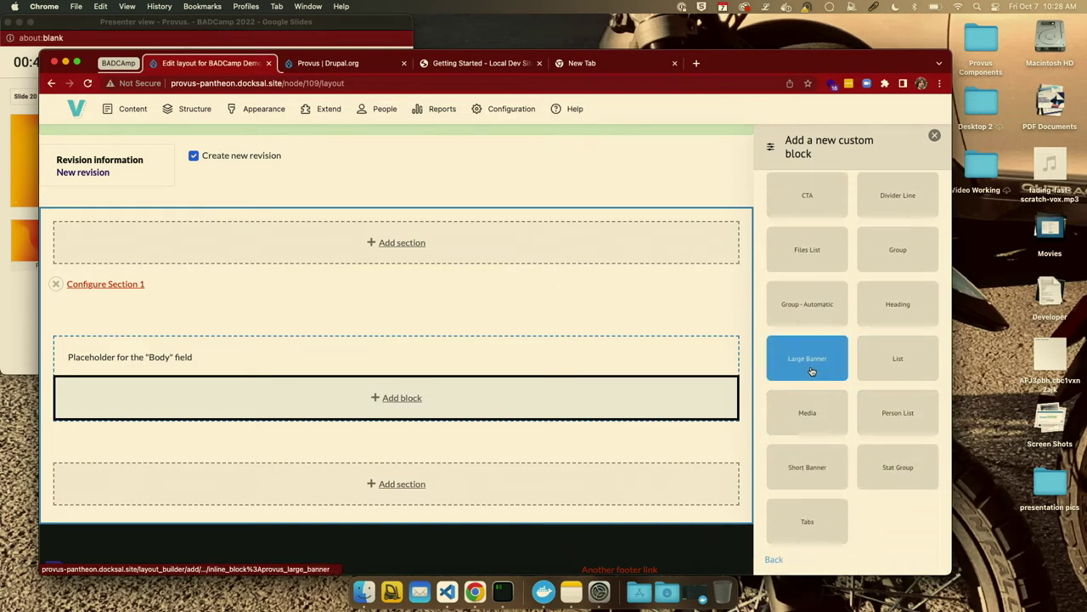
Create a Large Banner block titled 'Hero Demo' with a trimmed, pasted lorem ipsum body.
{"action": "left_click", "coordinate": [811, 371]}
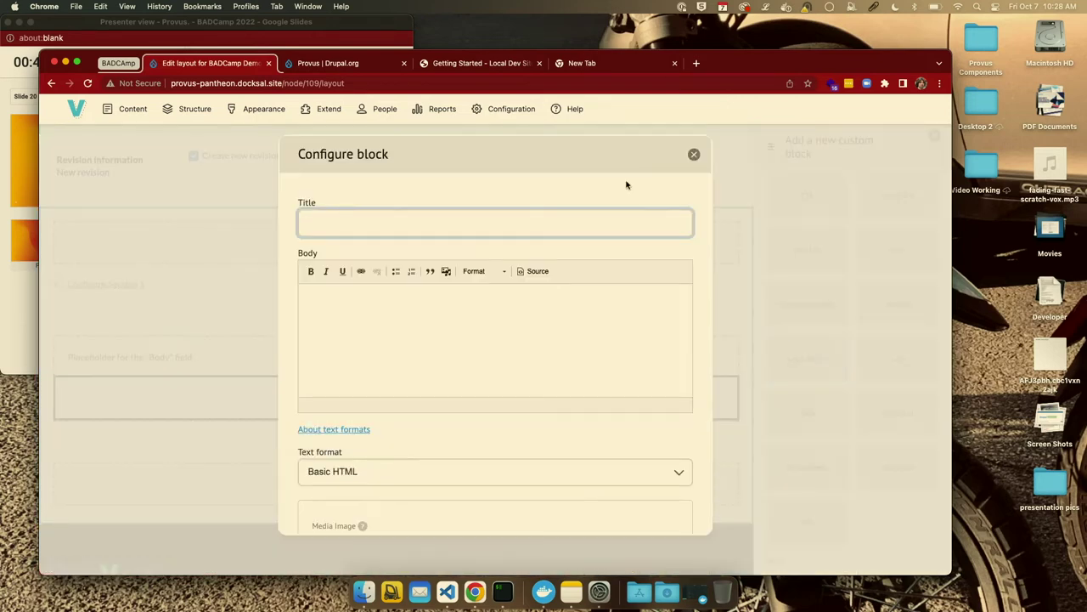
{"action": "left_click", "coordinate": [447, 219]}
{"action": "type", "text": "He"}
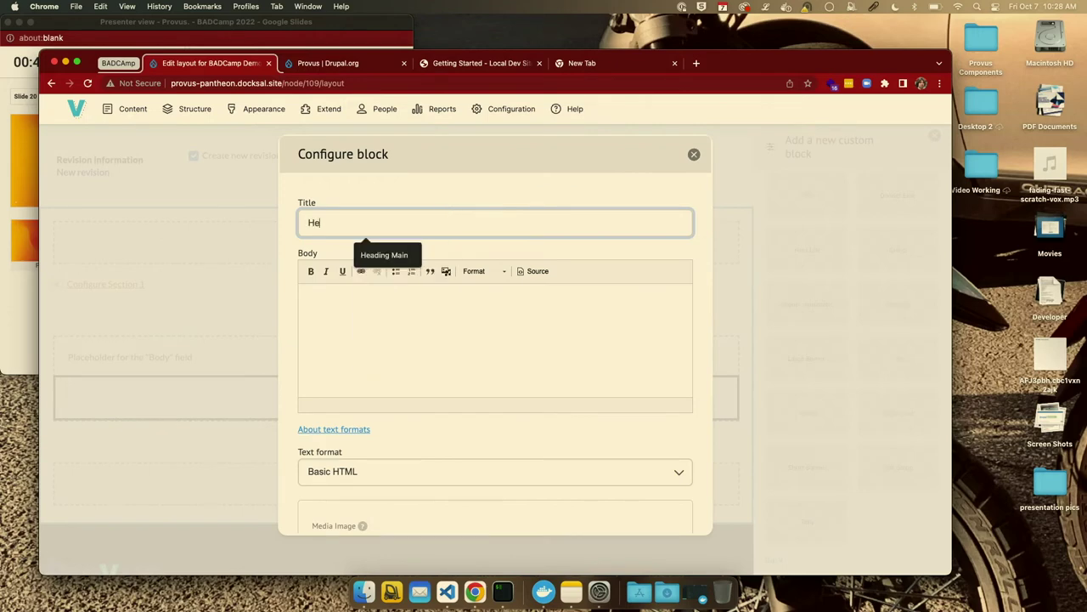
{"action": "type", "text": "ro Demo"}
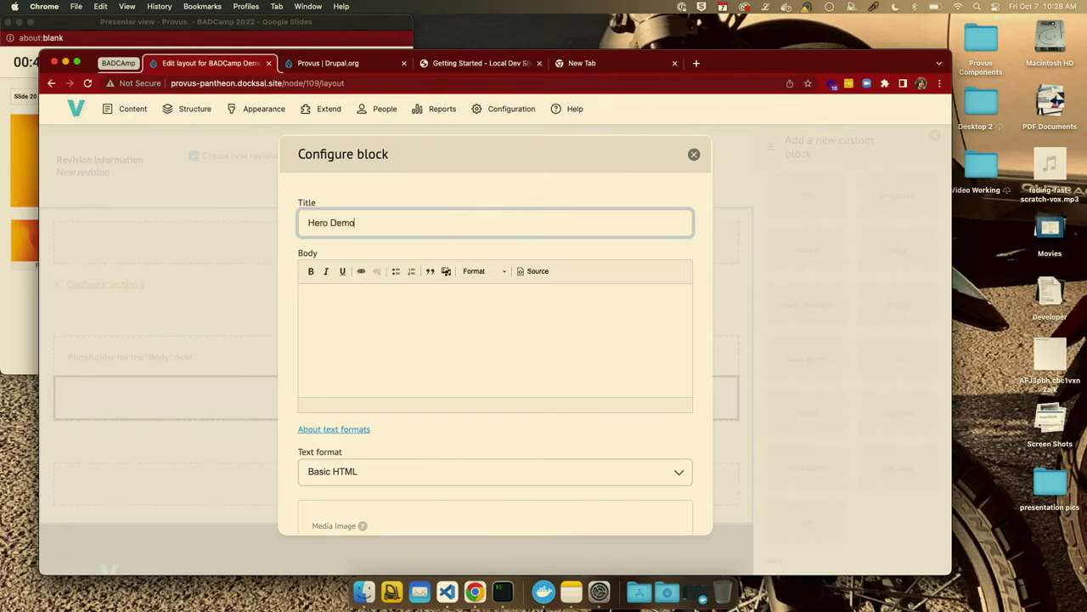
{"action": "left_click", "coordinate": [406, 376]}
{"action": "left_click", "coordinate": [810, 6]}
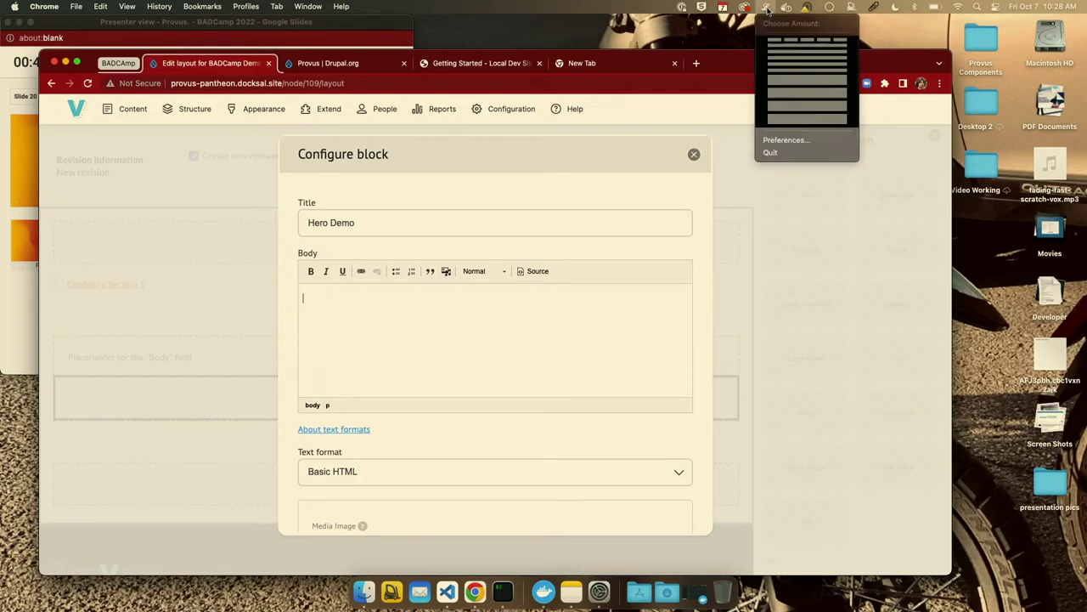
{"action": "left_click", "coordinate": [807, 78]}
{"action": "type", "text": "Lorem ipsum dolor sit amet, consectetur adipiscing elit. Aenean lacinia bibendum nulla sed consectetur. Cras justo odio, dapibus ac facilisis in, egestas eget quam. Fusce dapibus, tellus ac cursus commodo, tortor mauris condimentum nibh, ut fermentum massa justo sit amet risus. Praesent commodo cursus magna, vel scelerisque nisl consectetur et. Duis mollis, est non commodo luctus, nisi erat porttitor ligula, eget lacinia odio sem nec elit. Aenean eu leo quam. Pellentesque ornare sem lacinia quam venenatis vestibulum."}
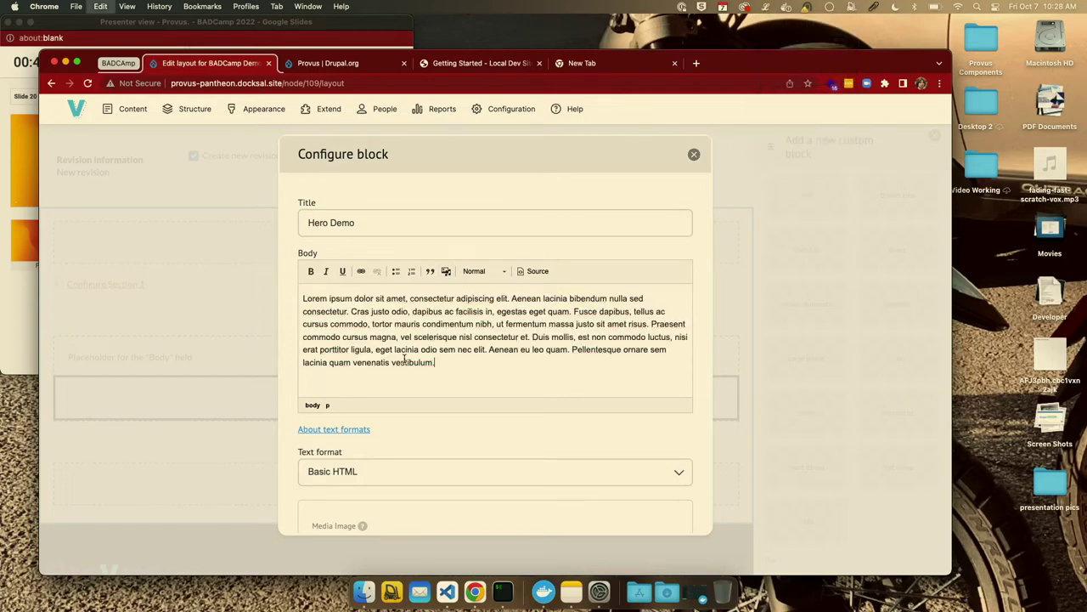
{"action": "left_click_drag", "start_coordinate": [448, 365], "coordinate": [576, 311]}
{"action": "key", "text": "BackSpace"}
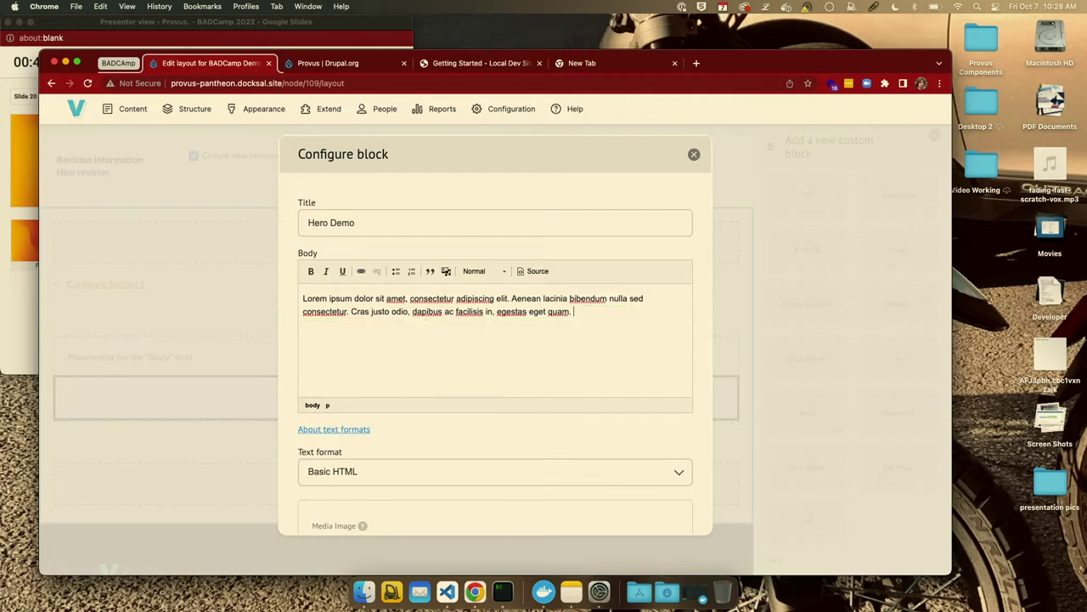
{"action": "scroll", "coordinate": [407, 456], "scroll_direction": "down", "scroll_amount": 5}
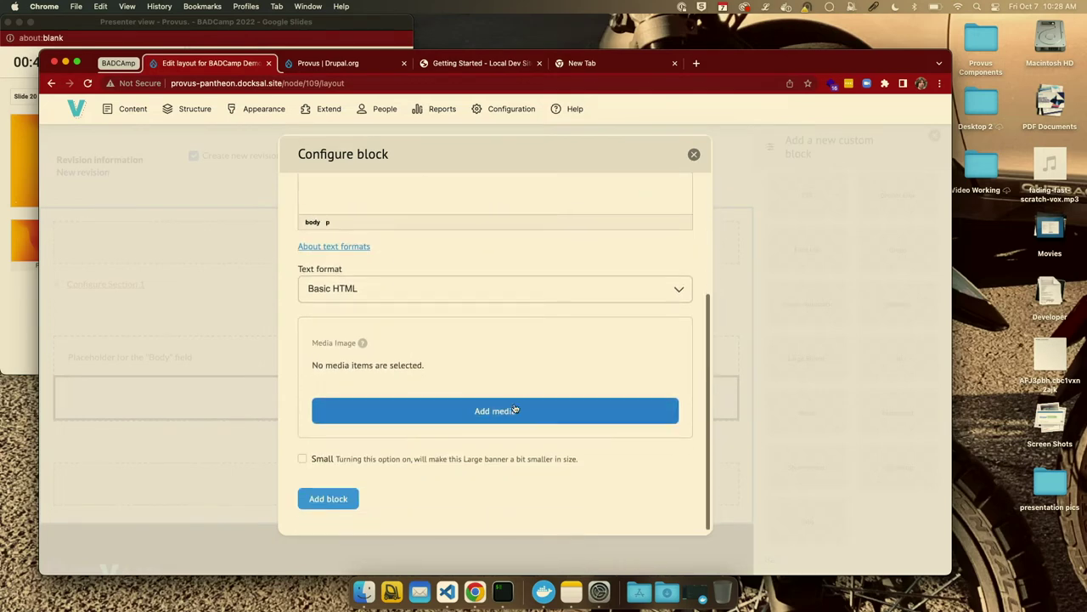
{"action": "left_click", "coordinate": [504, 411]}
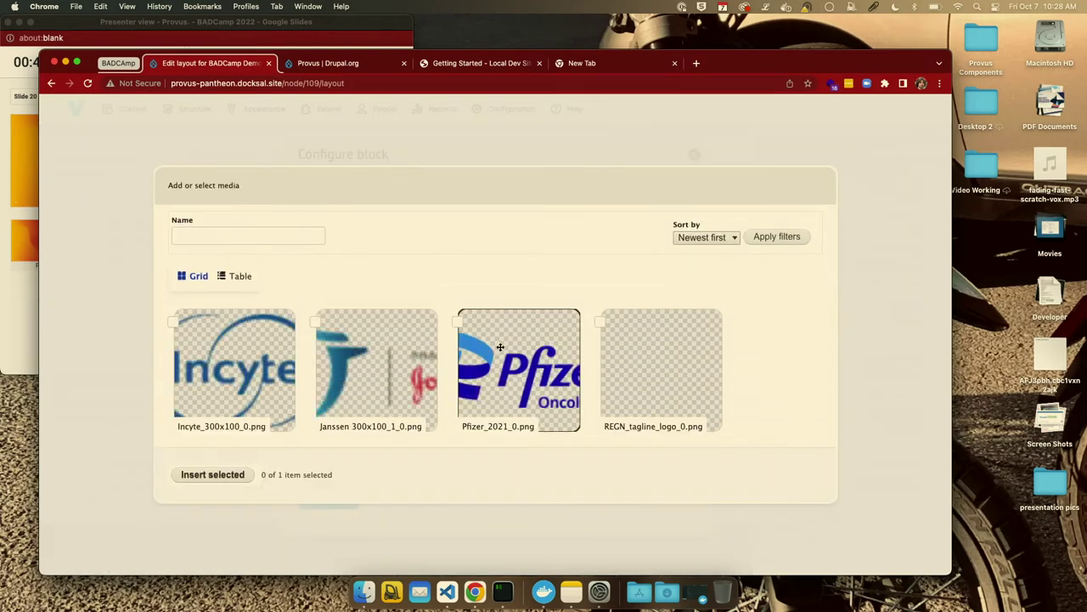
{"action": "scroll", "coordinate": [497, 310], "scroll_direction": "down", "scroll_amount": 5}
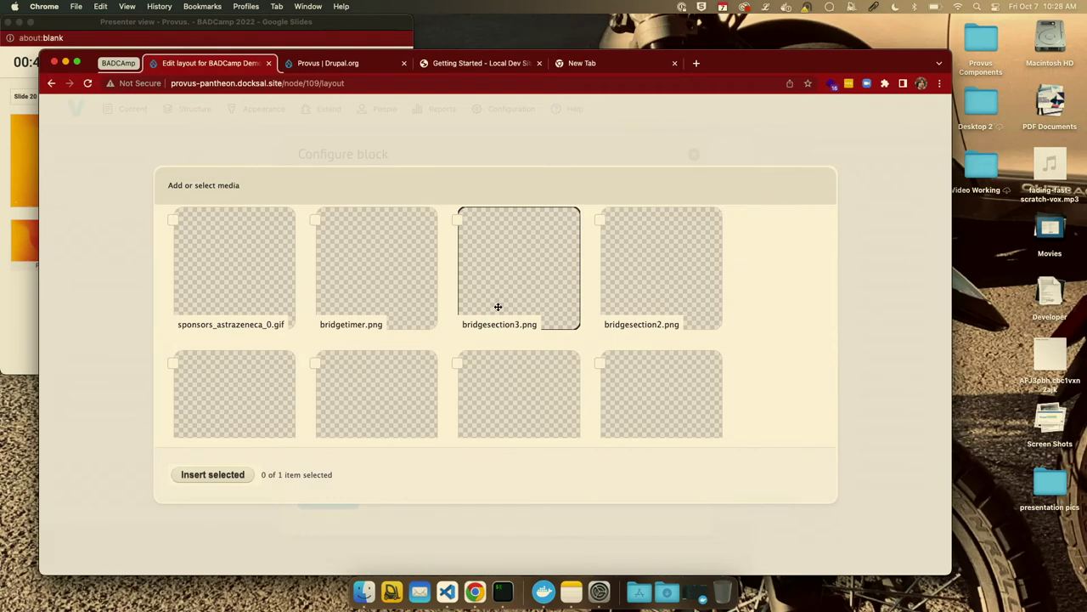
{"action": "scroll", "coordinate": [498, 306], "scroll_direction": "down", "scroll_amount": 1}
{"action": "scroll", "coordinate": [498, 306], "scroll_direction": "down", "scroll_amount": 1}
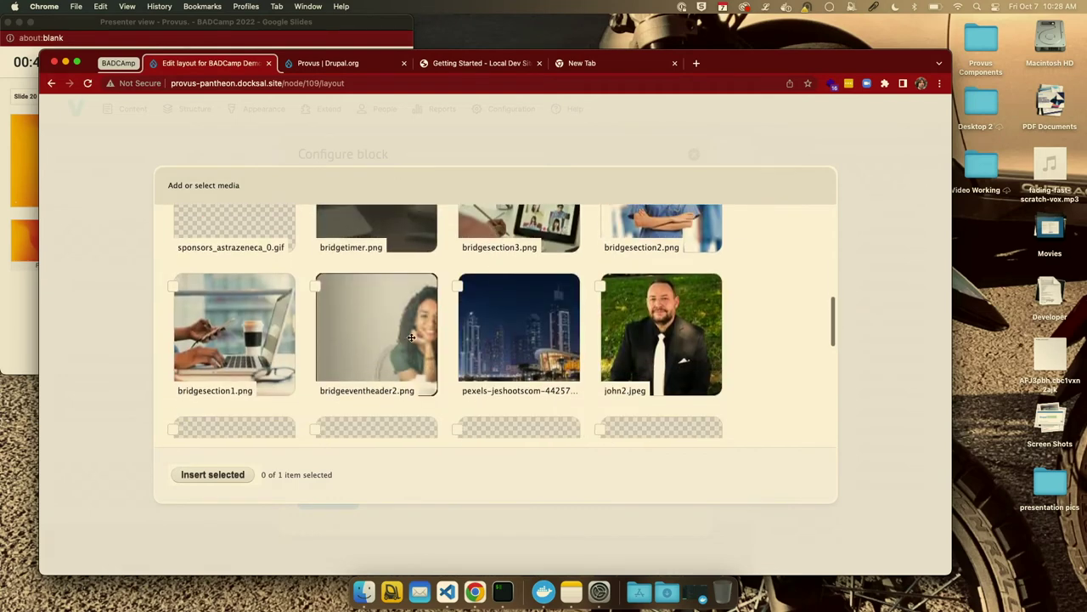
{"action": "left_click", "coordinate": [387, 334]}
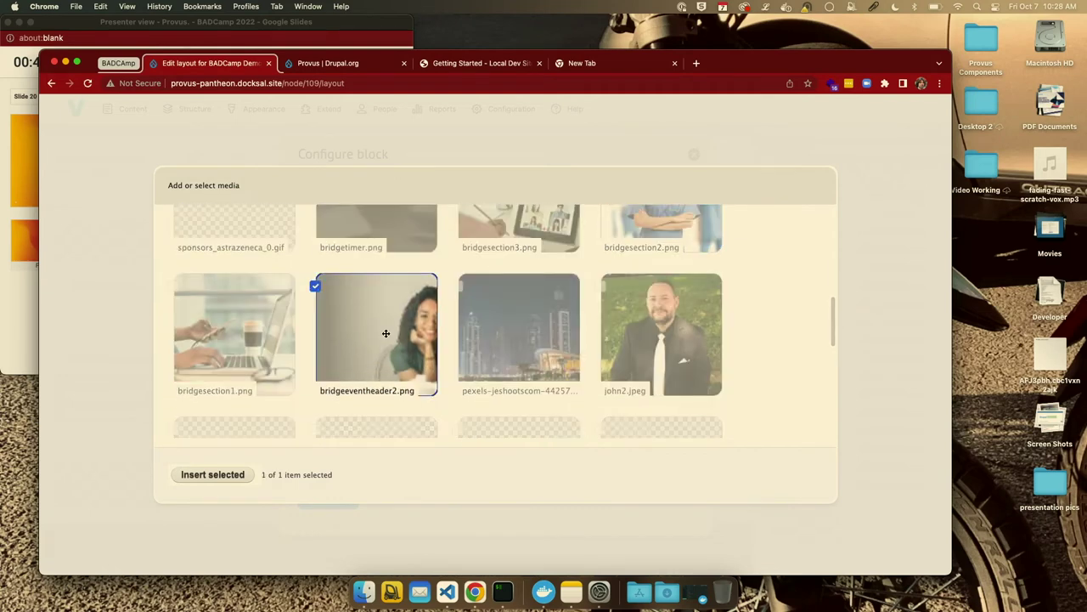
{"action": "left_click", "coordinate": [213, 474]}
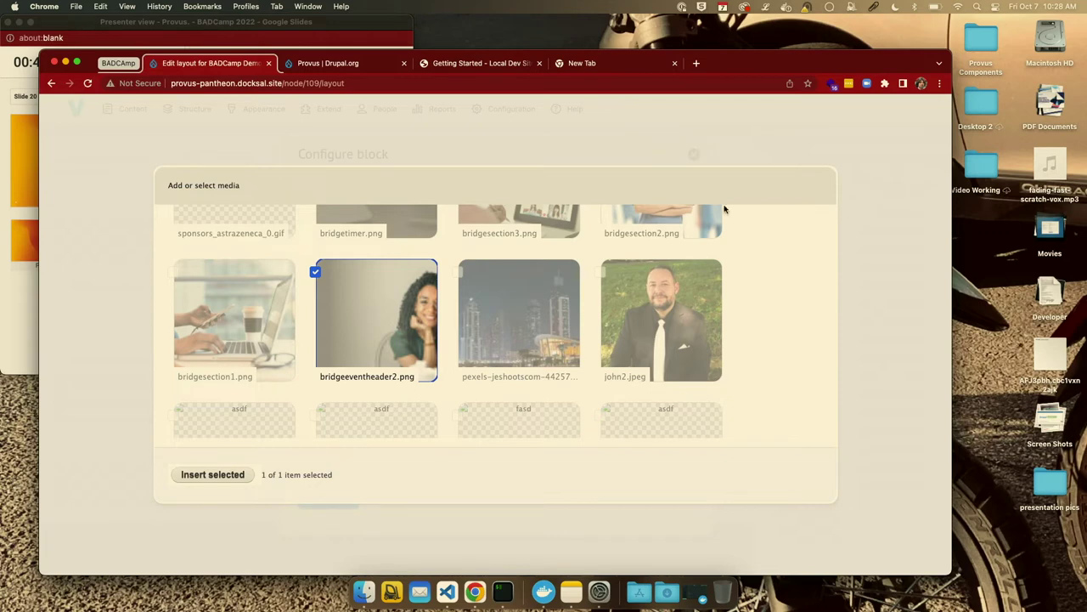
{"action": "left_click", "coordinate": [213, 476]}
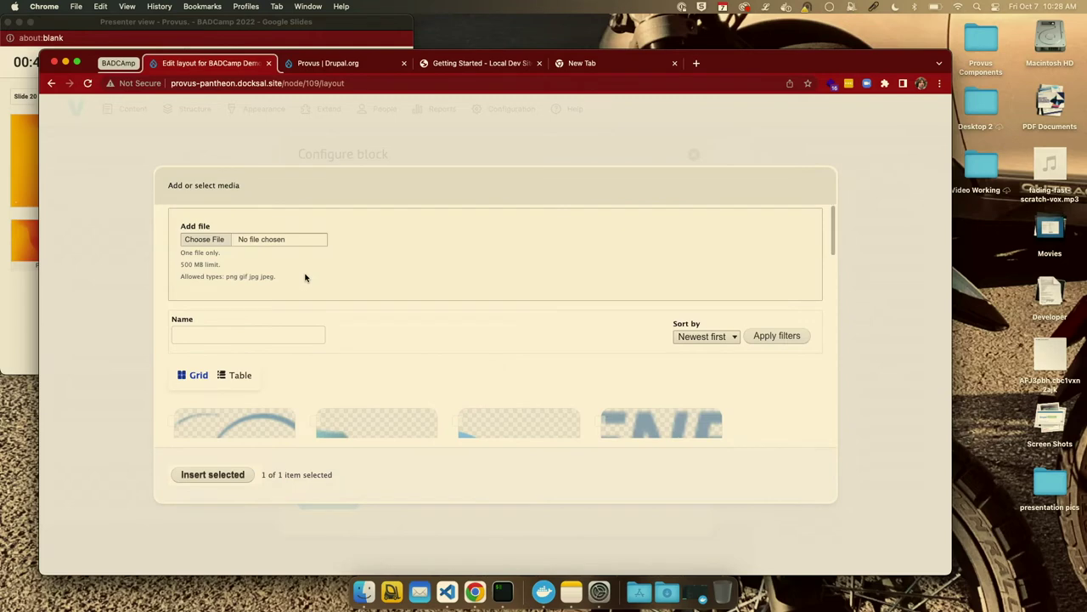
{"action": "scroll", "coordinate": [305, 277], "scroll_direction": "down", "scroll_amount": 10}
{"action": "scroll", "coordinate": [305, 277], "scroll_direction": "down", "scroll_amount": 8}
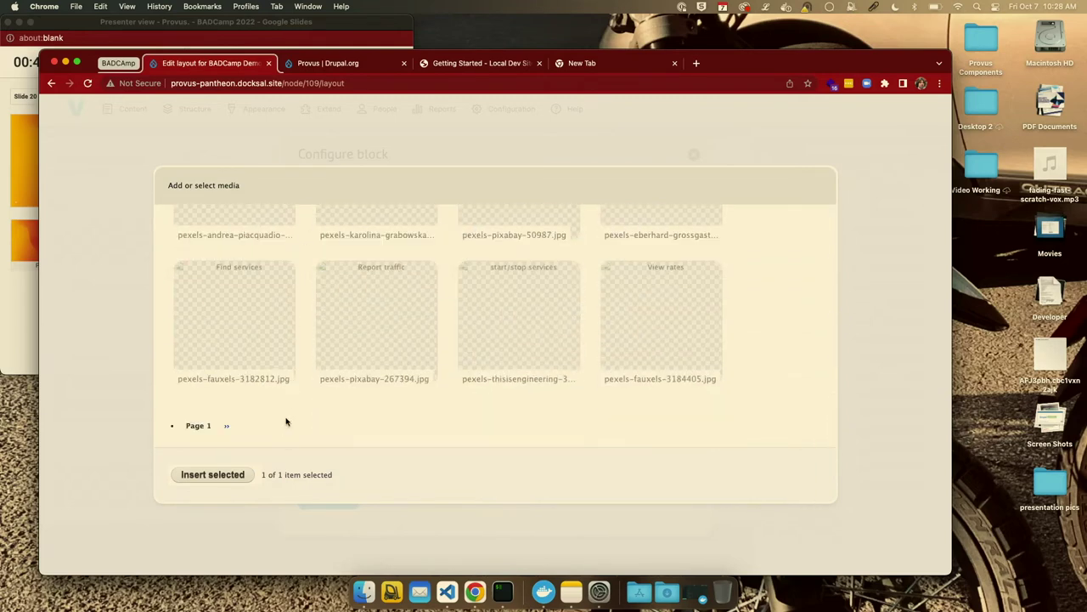
{"action": "scroll", "coordinate": [321, 343], "scroll_direction": "up", "scroll_amount": 15}
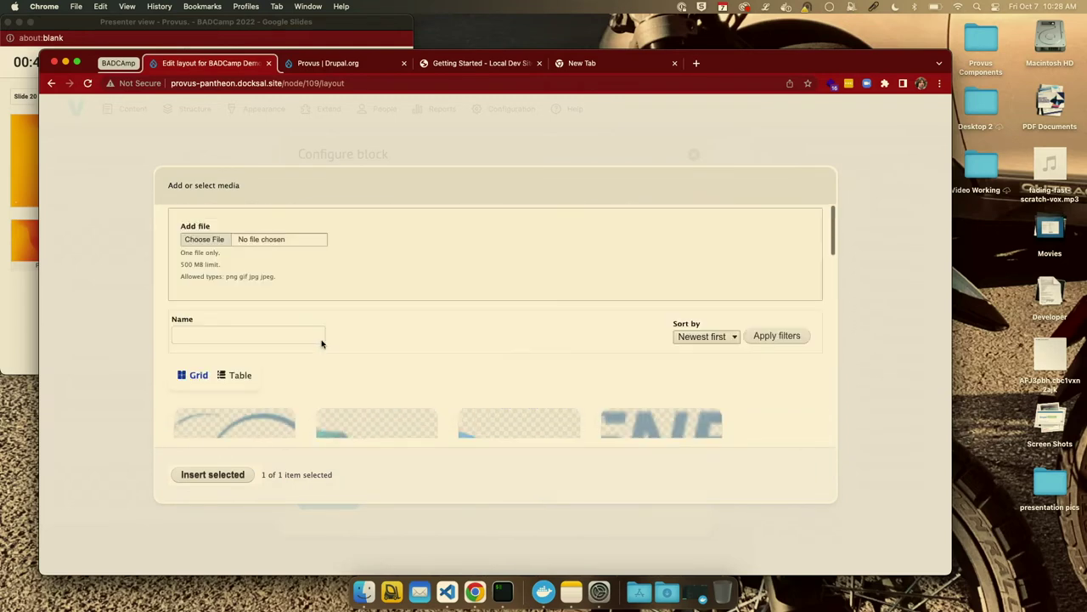
{"action": "scroll", "coordinate": [348, 370], "scroll_direction": "down", "scroll_amount": 15}
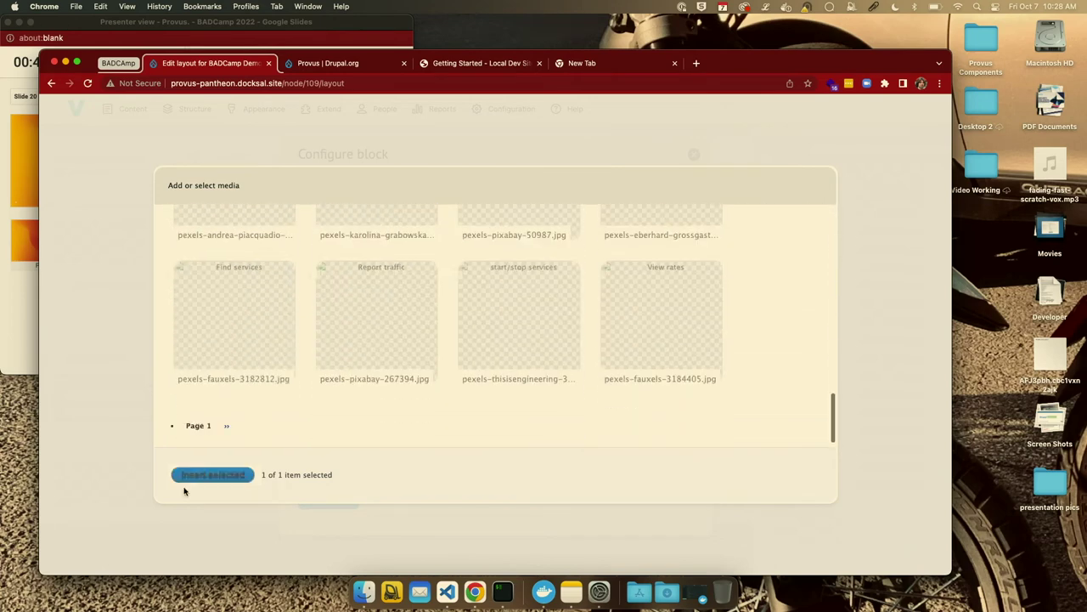
{"action": "scroll", "coordinate": [447, 328], "scroll_direction": "up", "scroll_amount": 5}
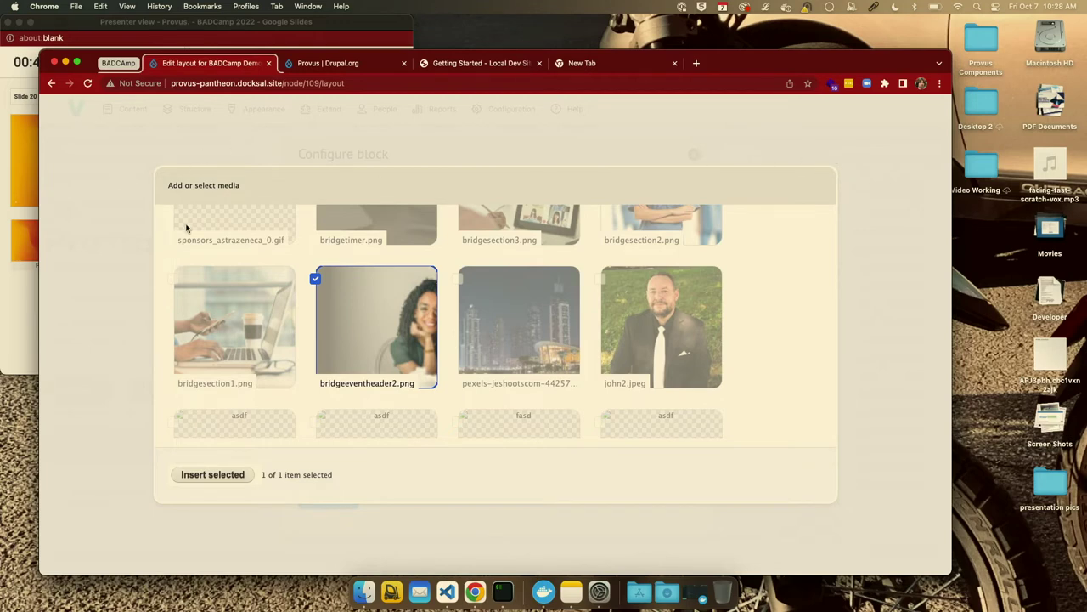
{"action": "scroll", "coordinate": [267, 311], "scroll_direction": "down", "scroll_amount": 6}
{"action": "scroll", "coordinate": [255, 332], "scroll_direction": "up", "scroll_amount": 15}
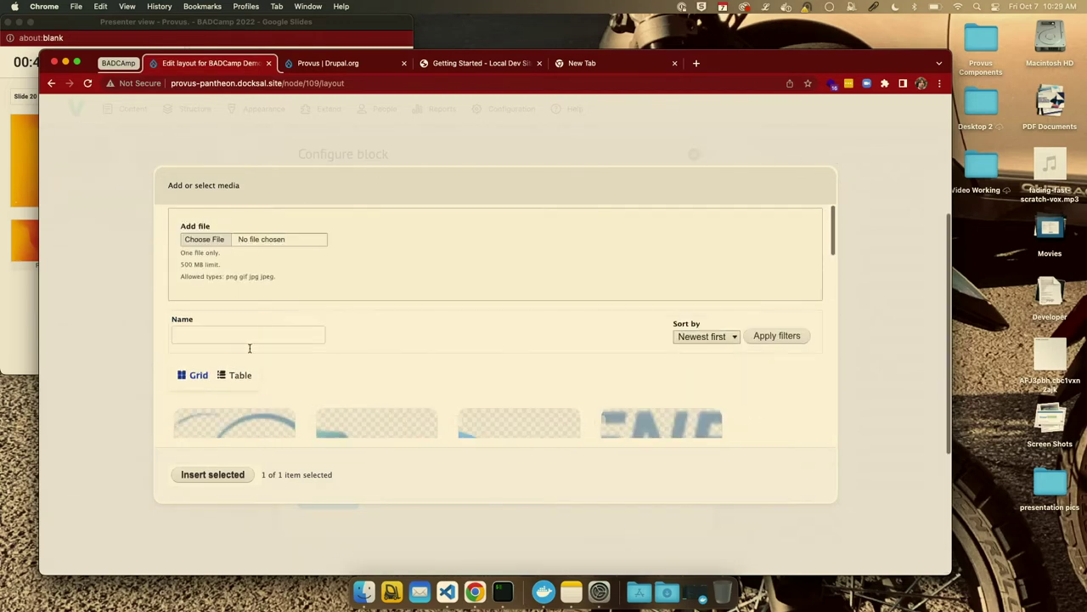
{"action": "left_click", "coordinate": [230, 476]}
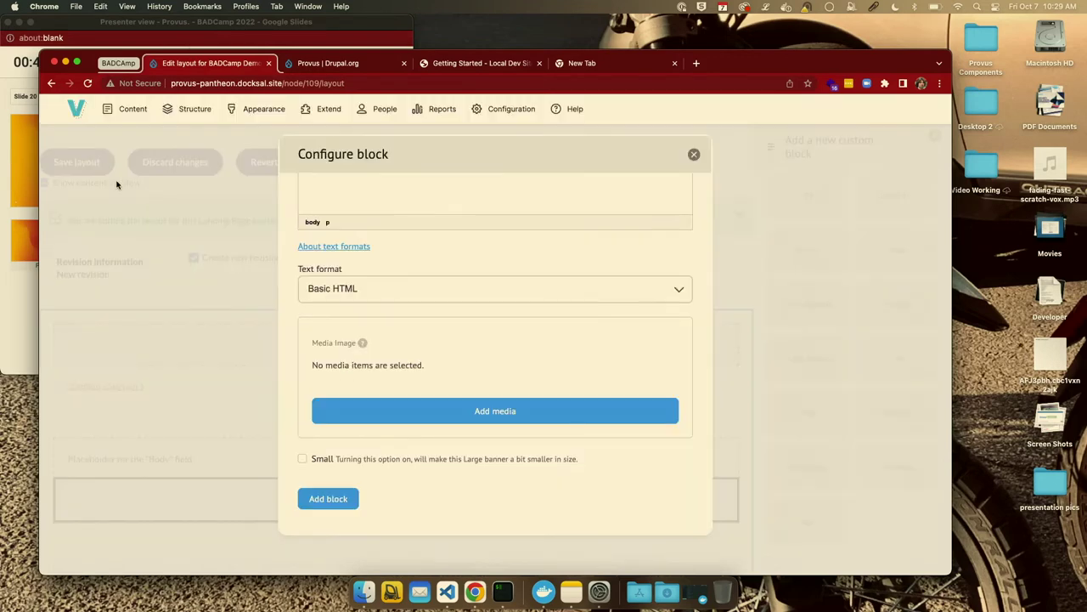
{"action": "left_click", "coordinate": [479, 411]}
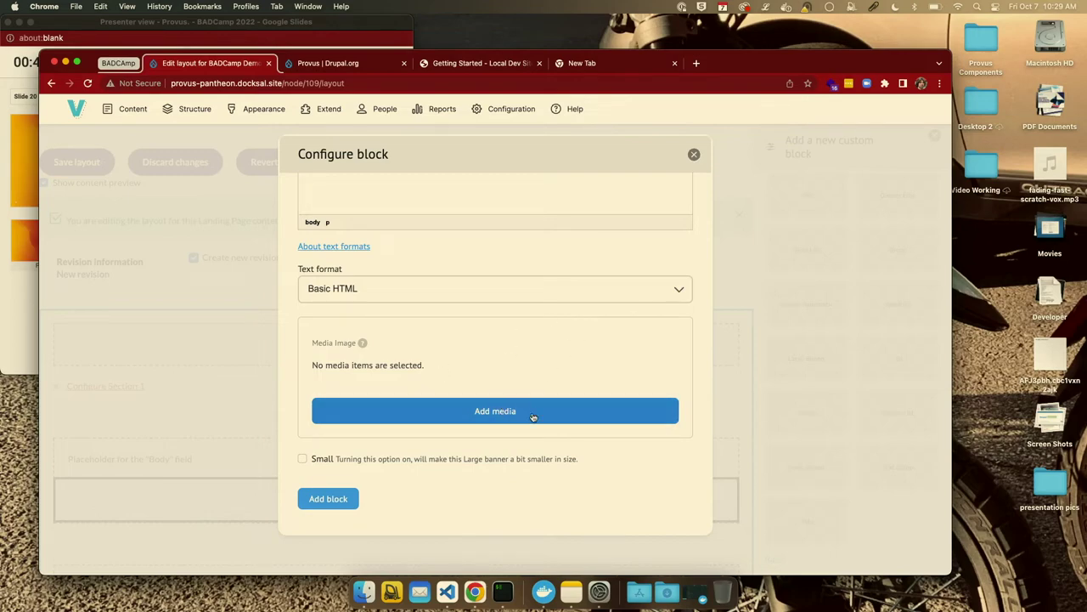
{"action": "key", "text": "ctrl+Up"}
{"action": "key", "text": "Escape"}
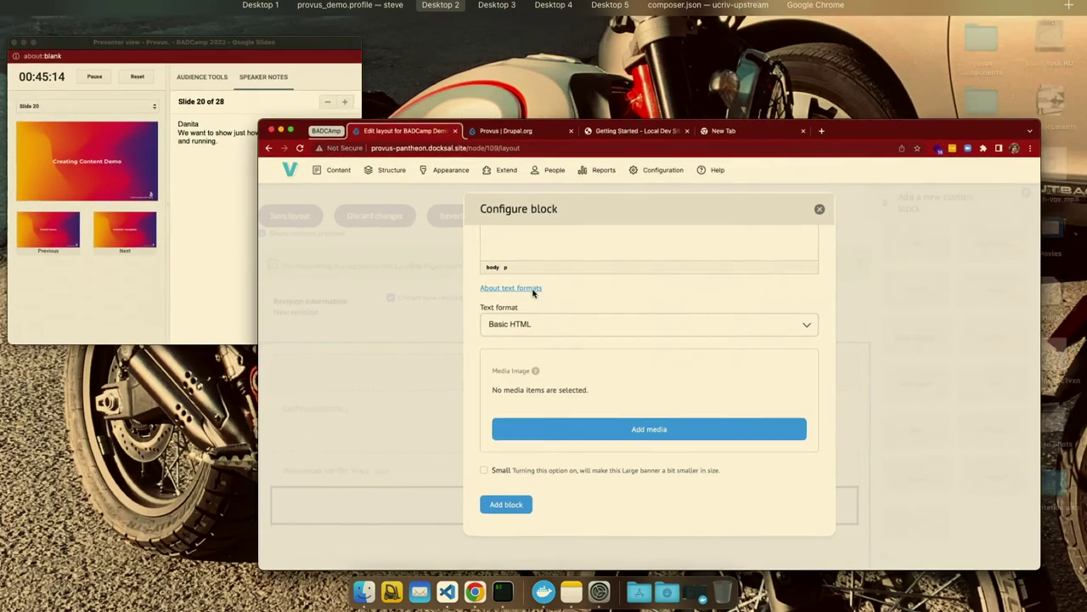
Close the banner form, reload the erroring node 109 layout page, and open the Docker dashboard.
{"action": "left_click", "coordinate": [694, 154]}
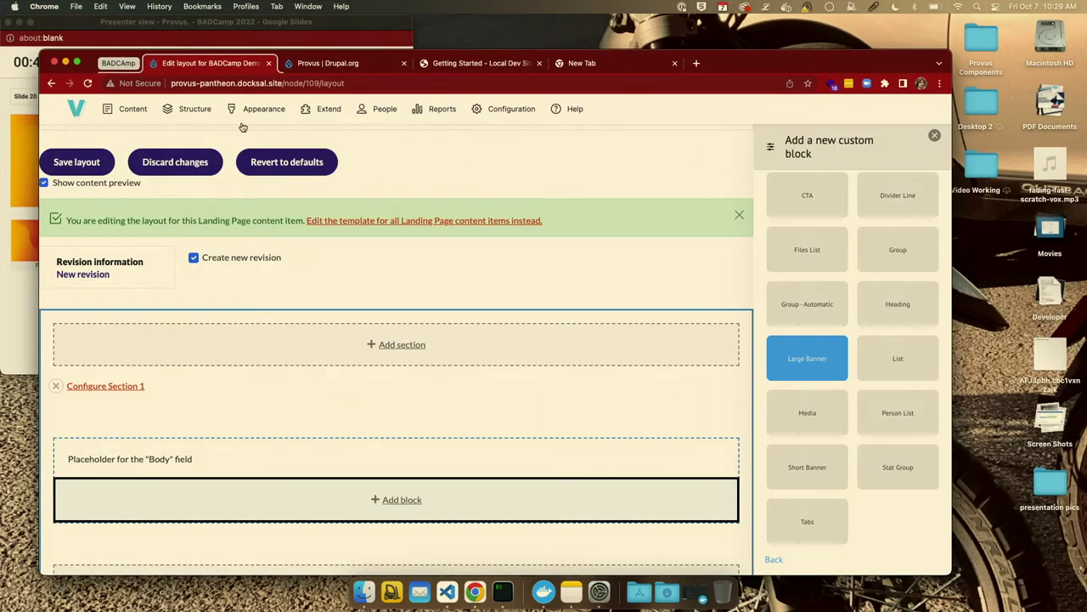
{"action": "left_click", "coordinate": [88, 83]}
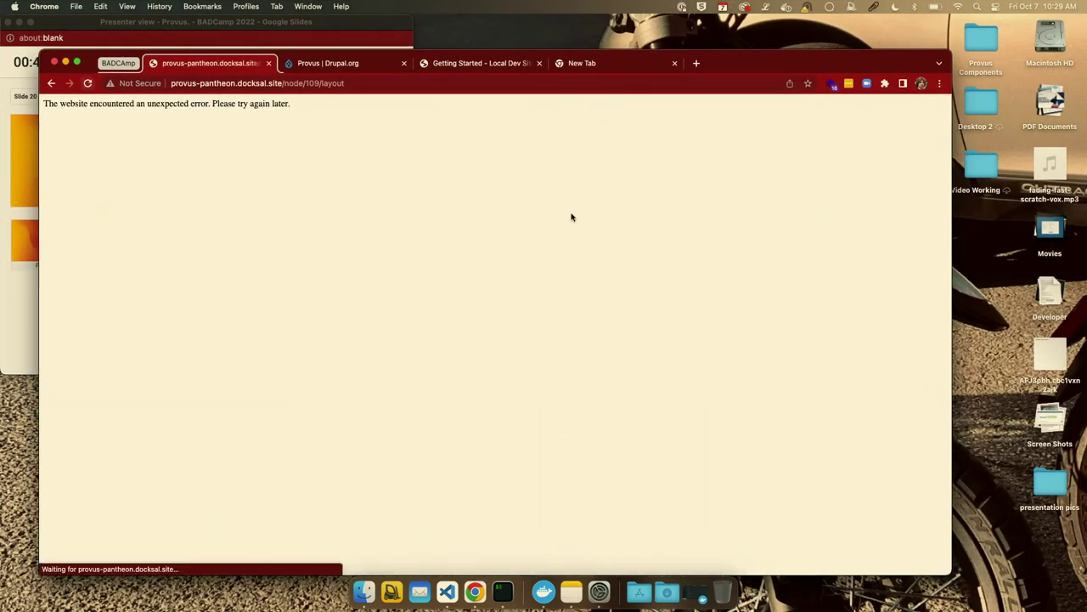
{"action": "left_click", "coordinate": [362, 83]}
{"action": "left_click", "coordinate": [362, 83]}
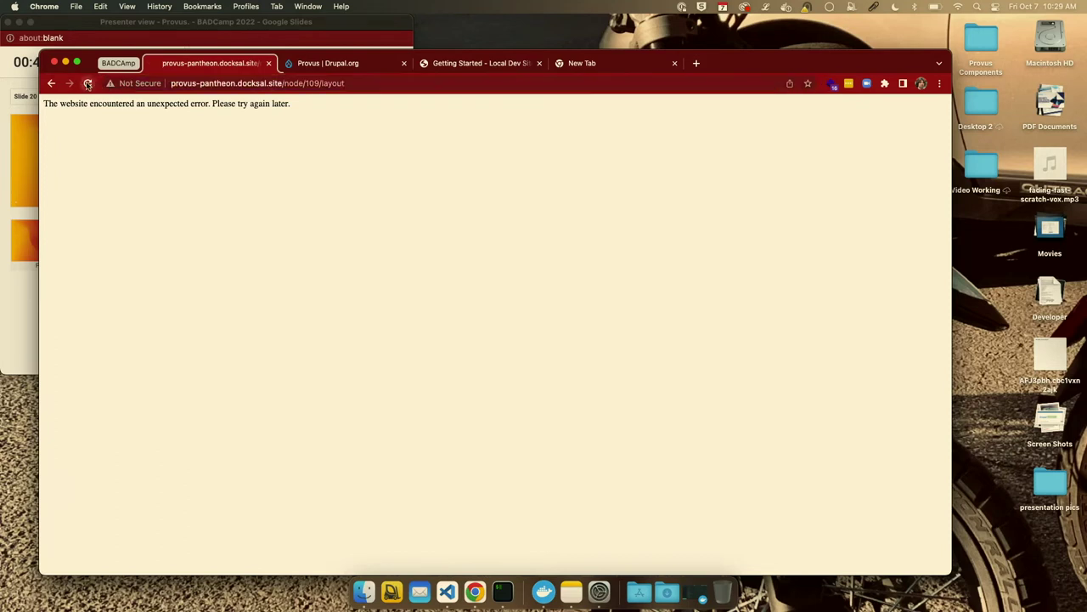
{"action": "left_click", "coordinate": [365, 83]}
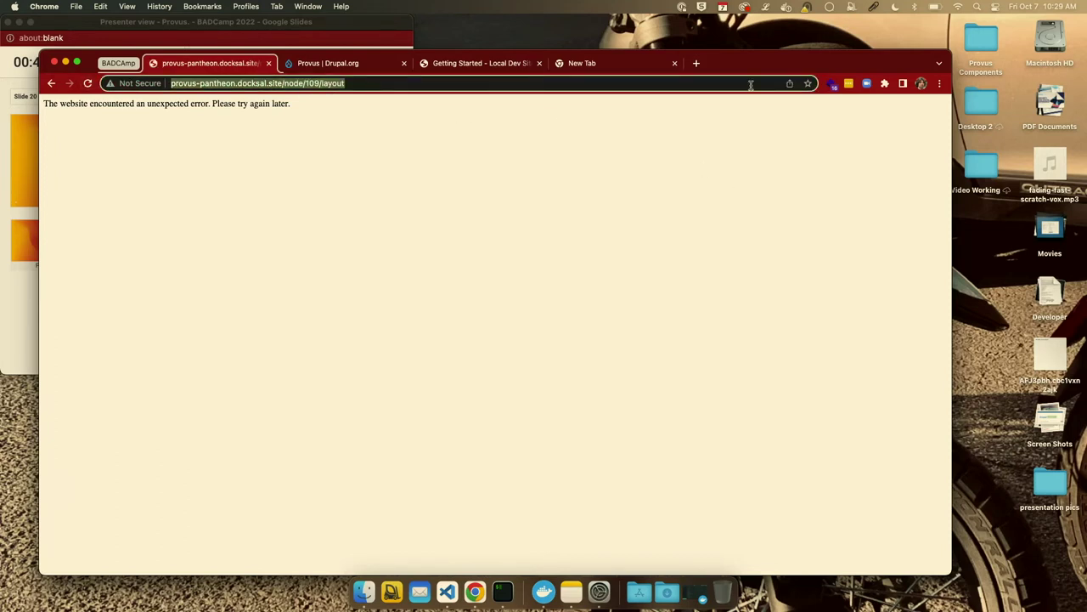
{"action": "left_click", "coordinate": [787, 8]}
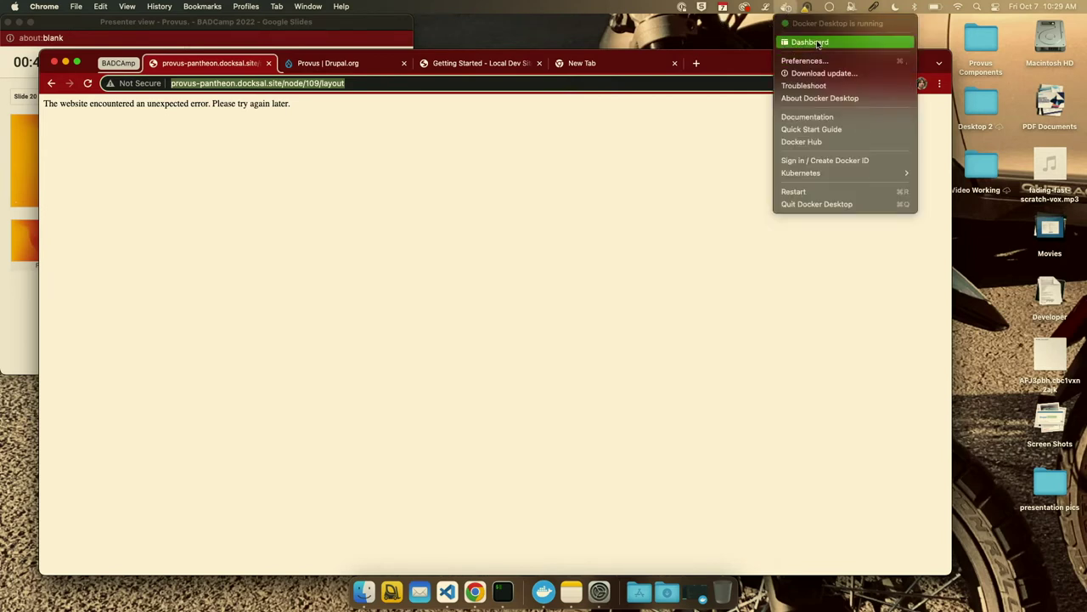
{"action": "left_click", "coordinate": [817, 44]}
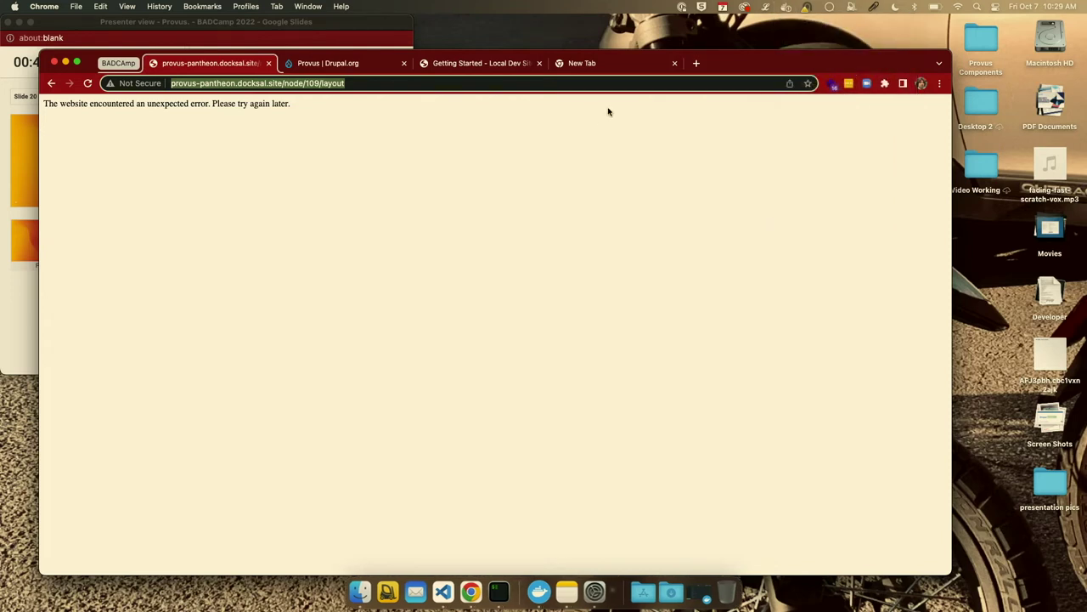
Review the badcamp containers in Docker, then switch to iTerm and Chrome's Install Provus Extensions window.
{"action": "left_click", "coordinate": [544, 591]}
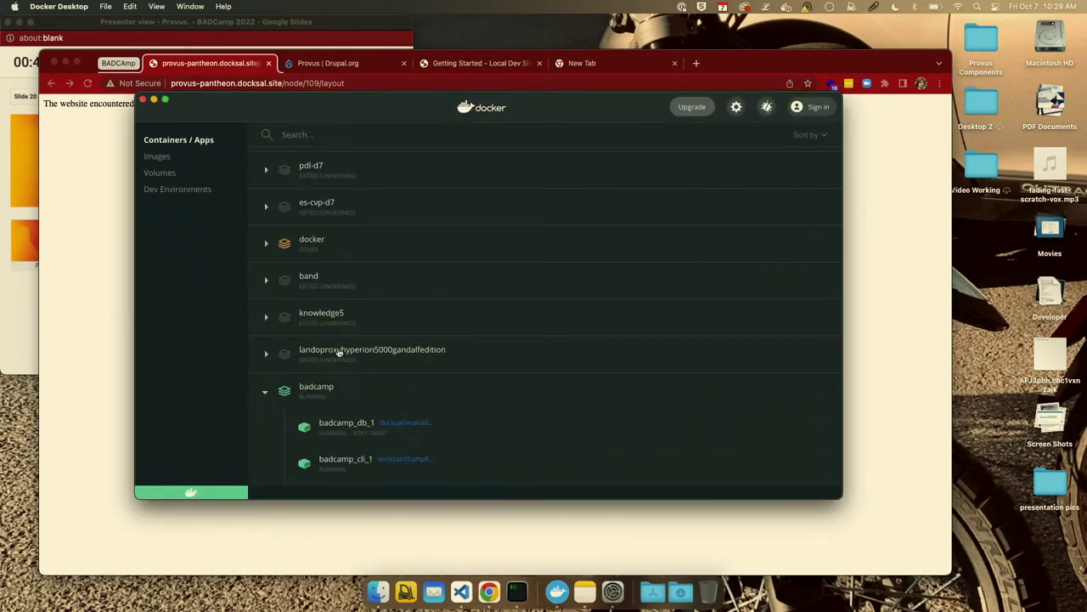
{"action": "left_click", "coordinate": [154, 100]}
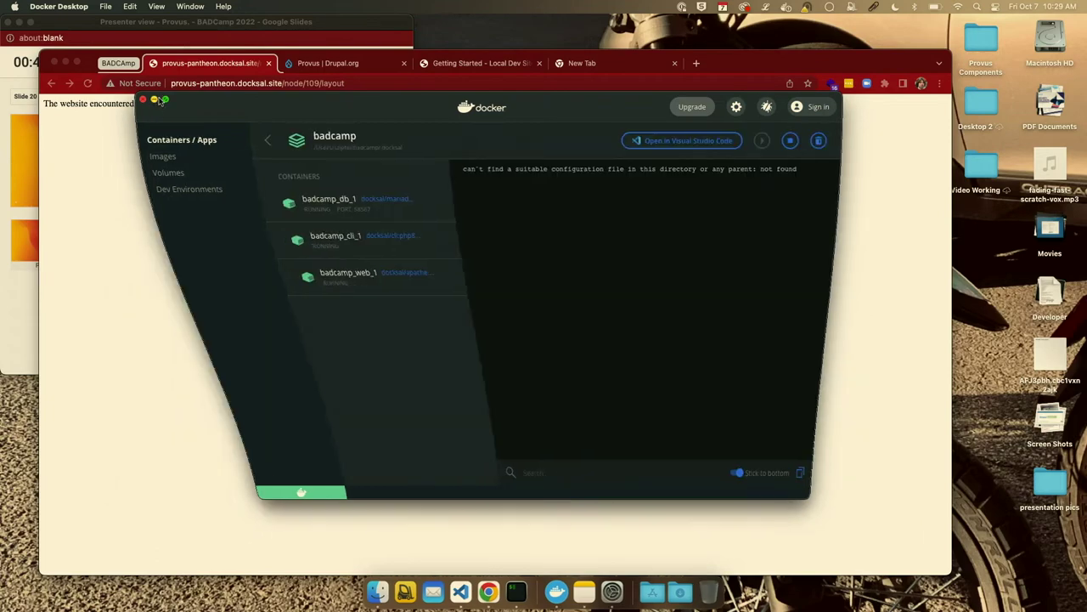
{"action": "left_click", "coordinate": [503, 591]}
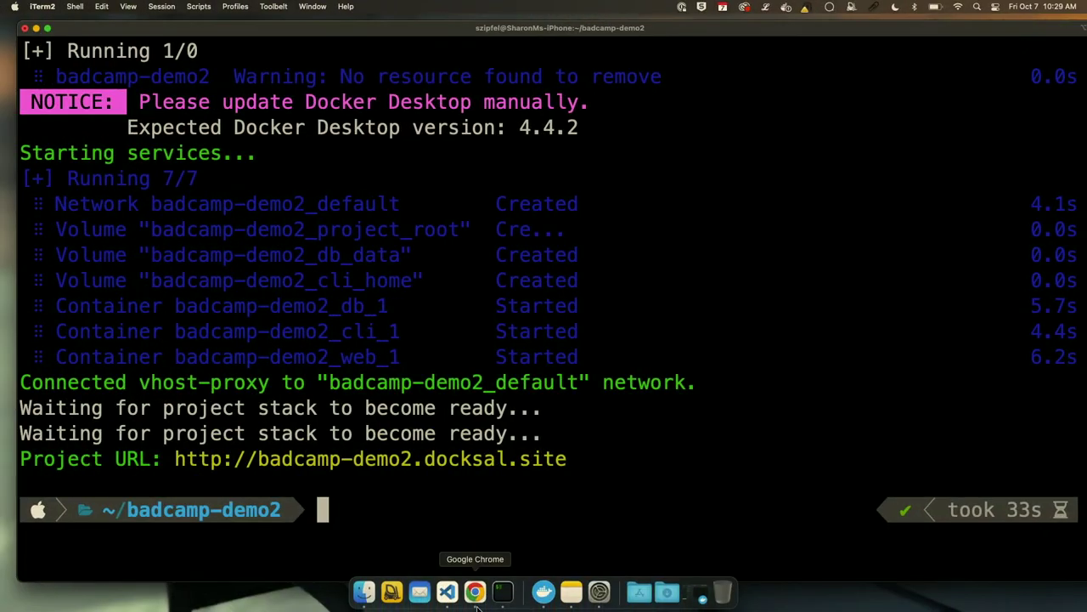
{"action": "right_click", "coordinate": [475, 594]}
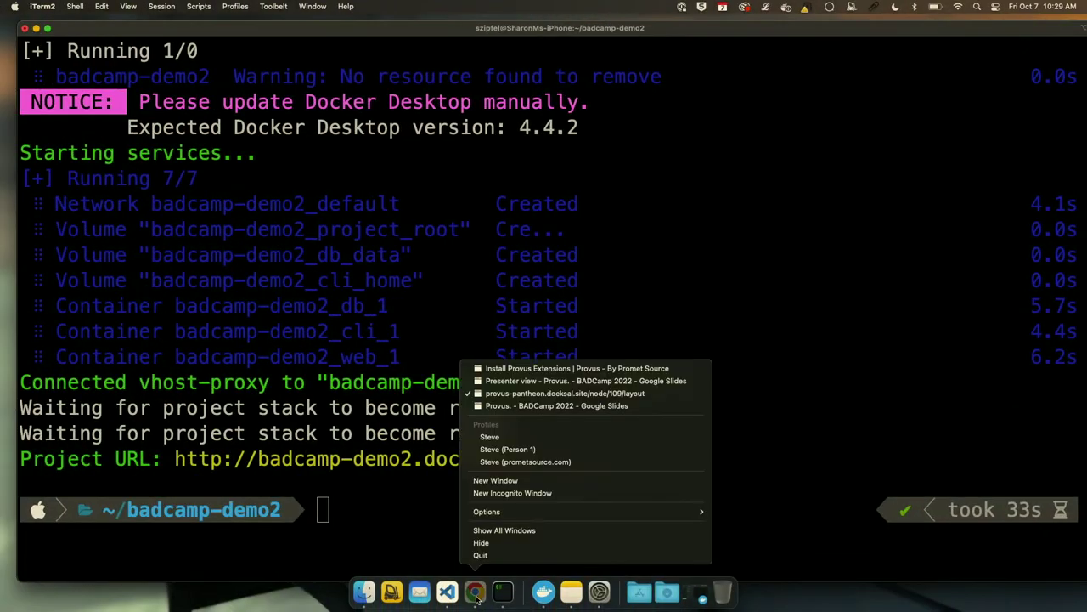
{"action": "left_click", "coordinate": [510, 369]}
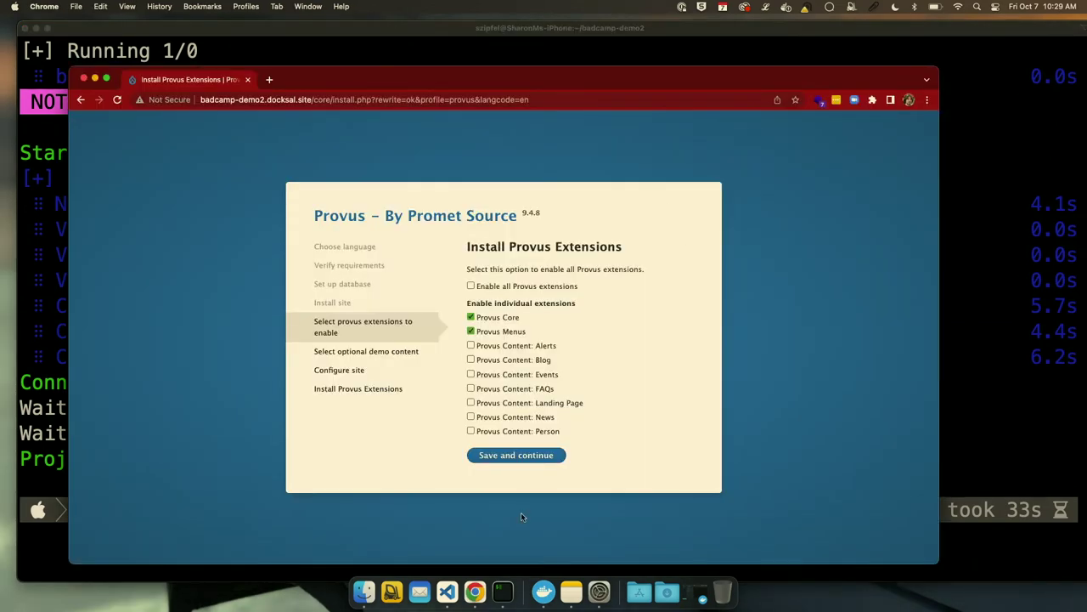
Enable all Provus extensions, continue, and set the site name to Provus Pantheon.
{"action": "left_click", "coordinate": [472, 286]}
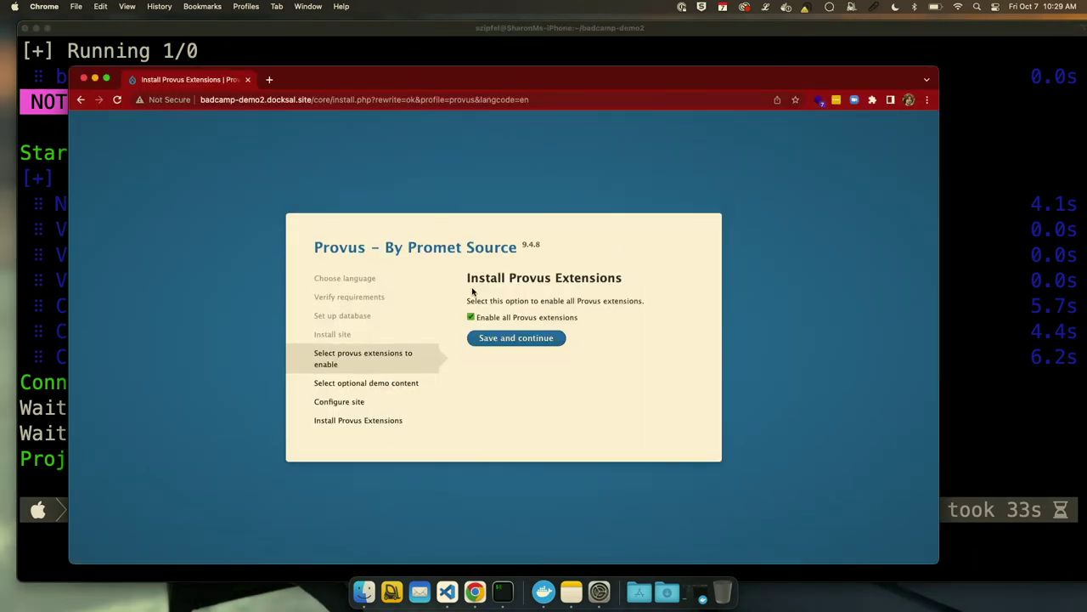
{"action": "left_click", "coordinate": [503, 338]}
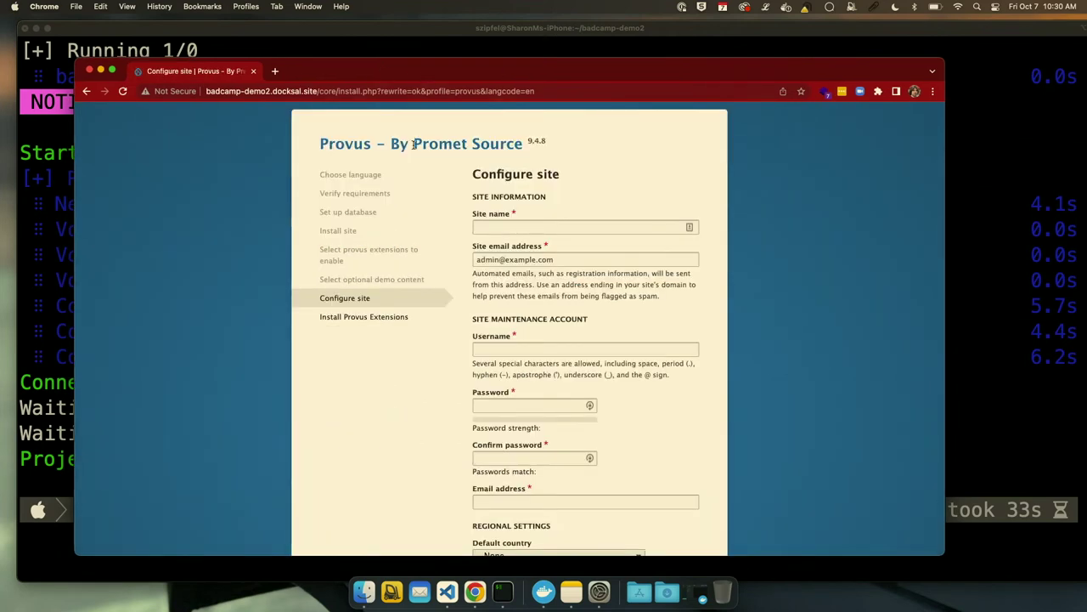
{"action": "left_click", "coordinate": [496, 225]}
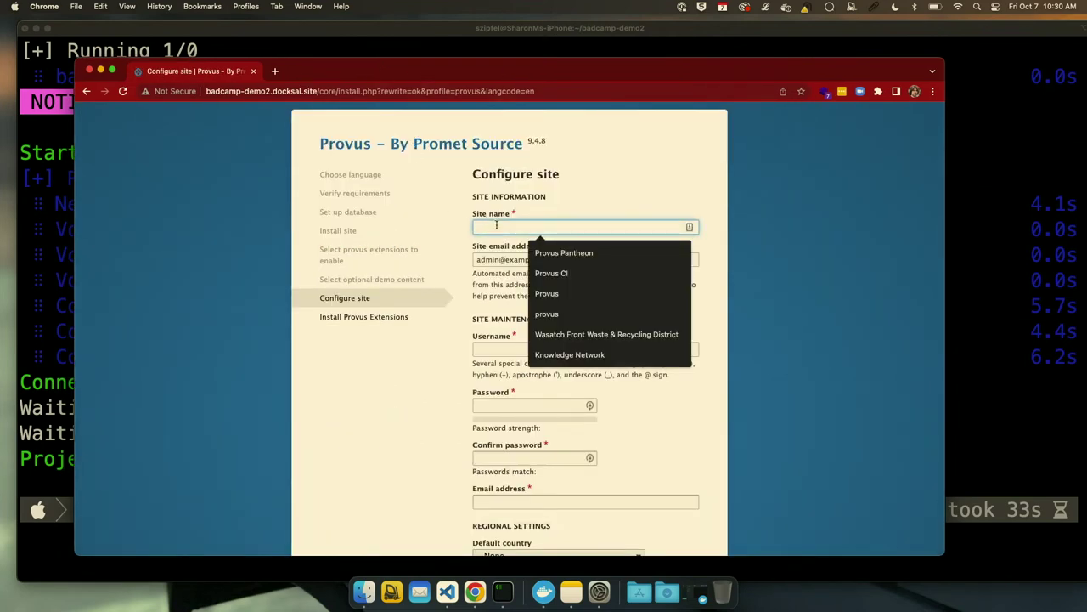
{"action": "left_click", "coordinate": [534, 253]}
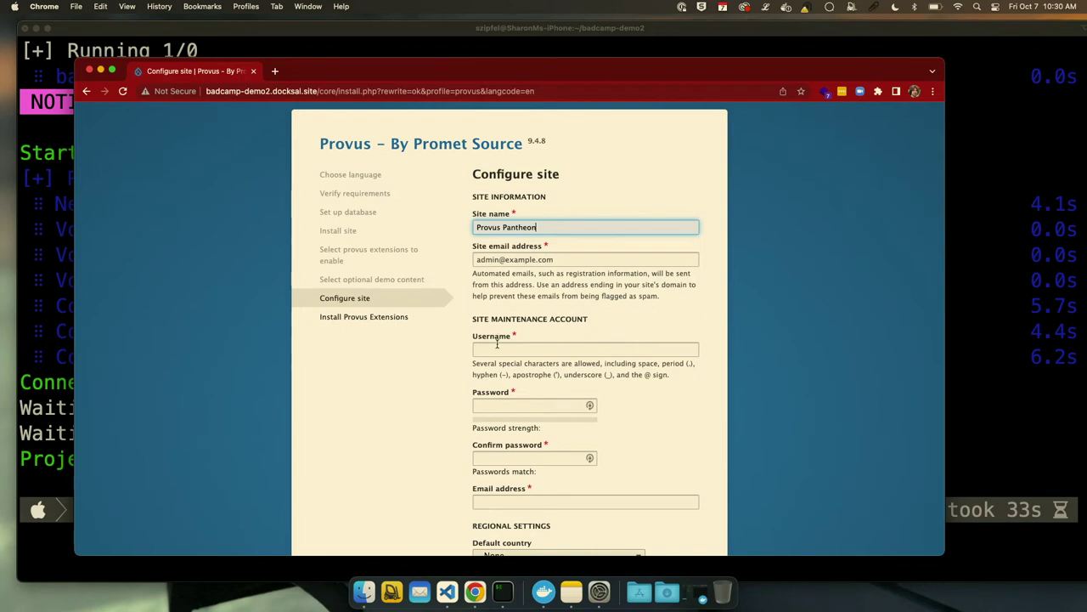
Enter the maintenance account username, password and autofilled email, then submit the configuration.
{"action": "left_click", "coordinate": [537, 350]}
{"action": "type", "text": "admin"}
{"action": "key", "text": "Tab"}
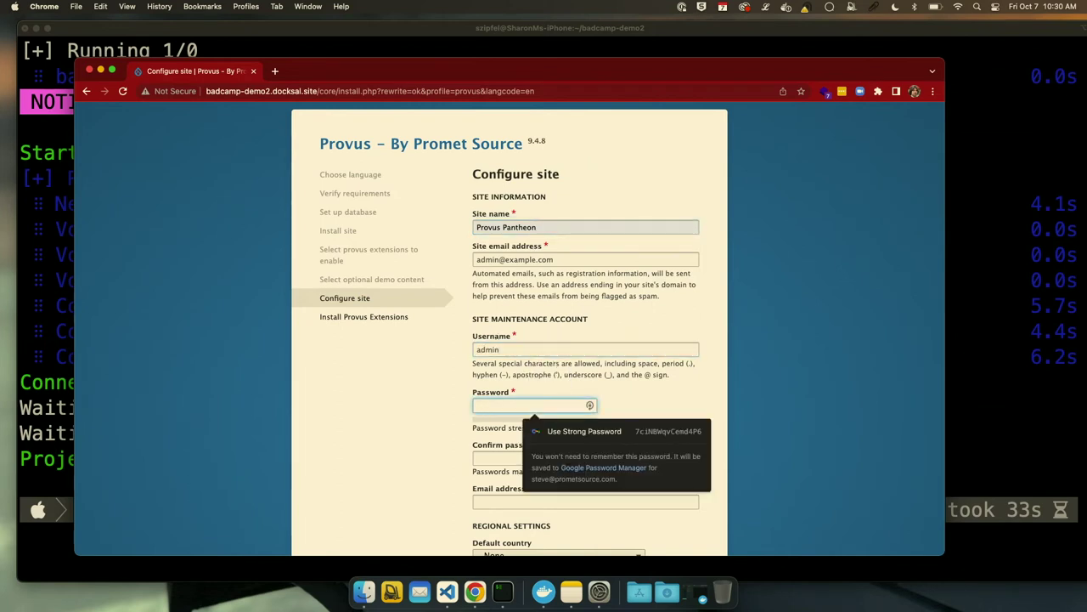
{"action": "type", "text": "admin1"}
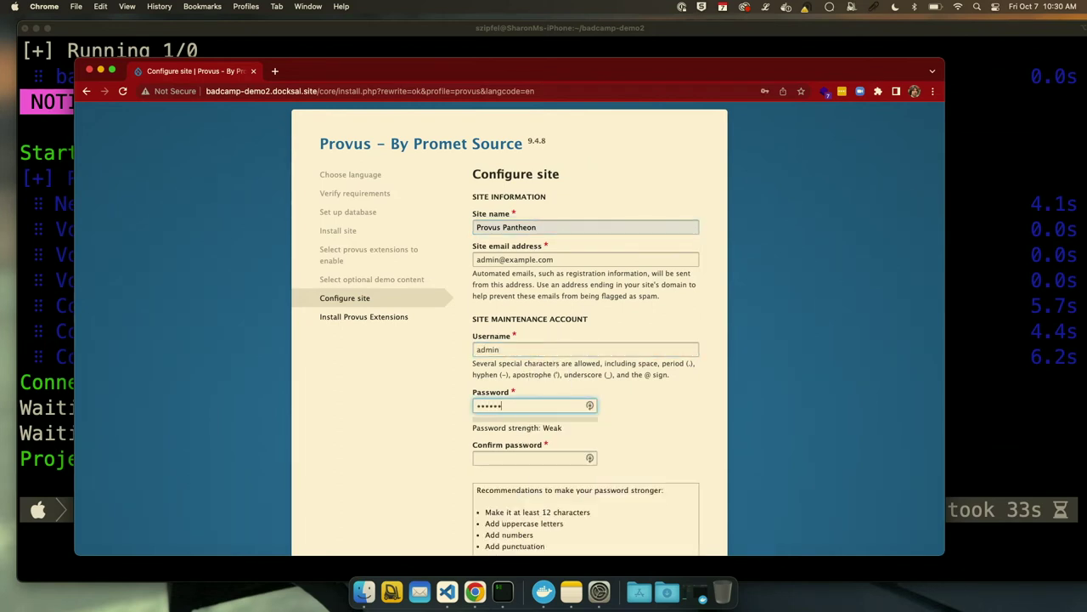
{"action": "type", "text": "23"}
{"action": "key", "text": "Tab"}
{"action": "type", "text": "ad"}
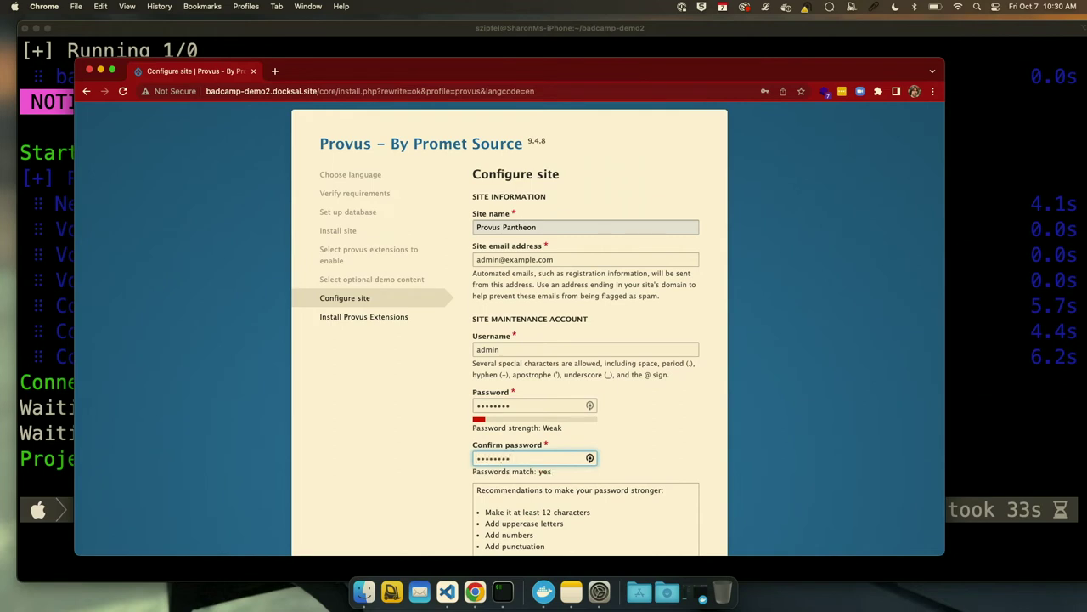
{"action": "scroll", "coordinate": [547, 332], "scroll_direction": "down", "scroll_amount": 6}
{"action": "left_click", "coordinate": [548, 319]}
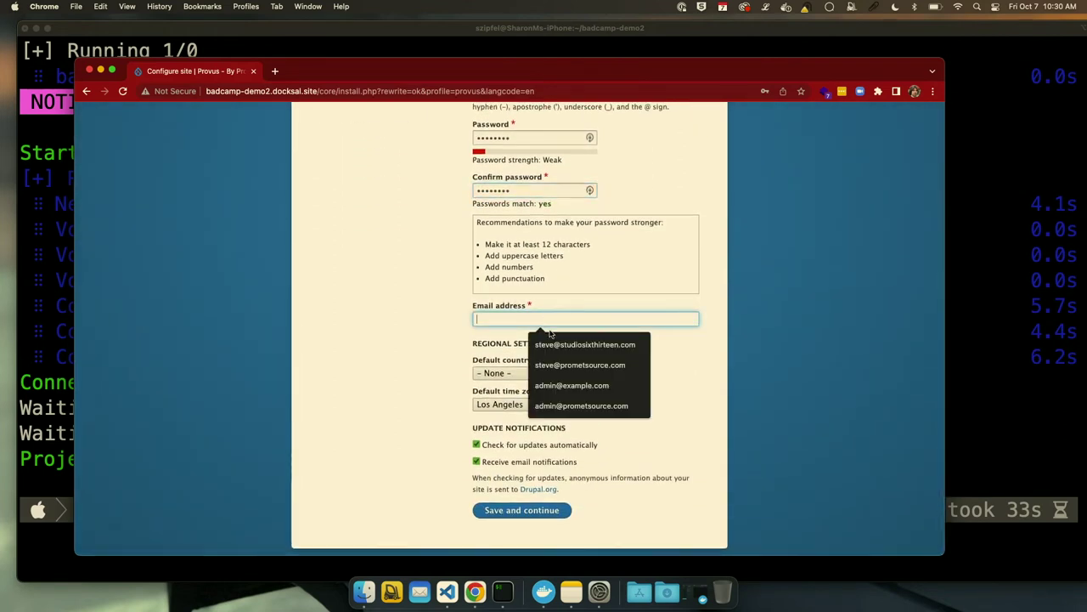
{"action": "left_click", "coordinate": [580, 364]}
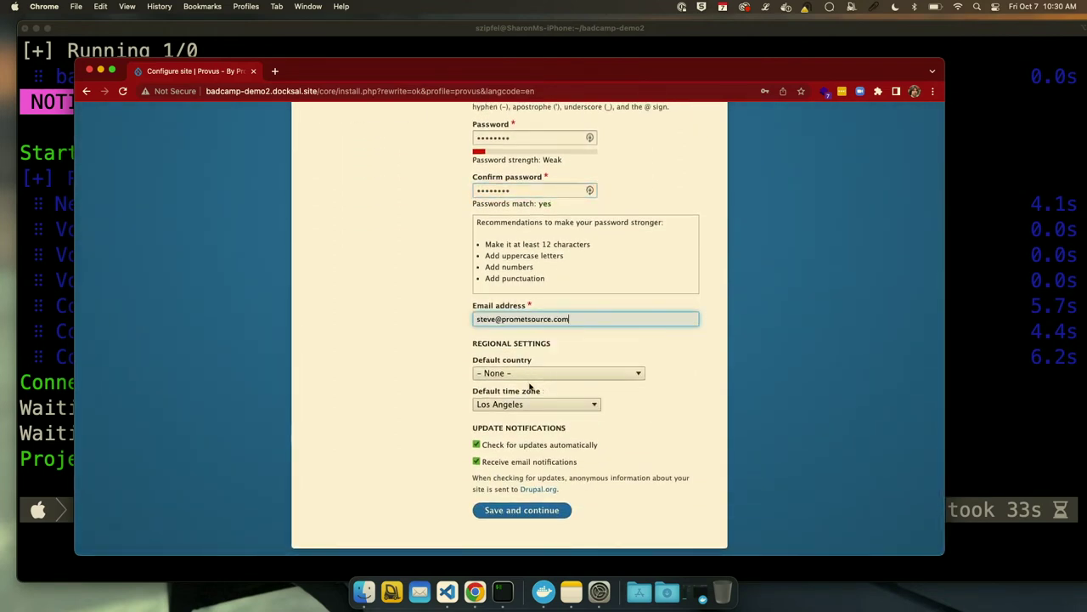
{"action": "left_click", "coordinate": [518, 510]}
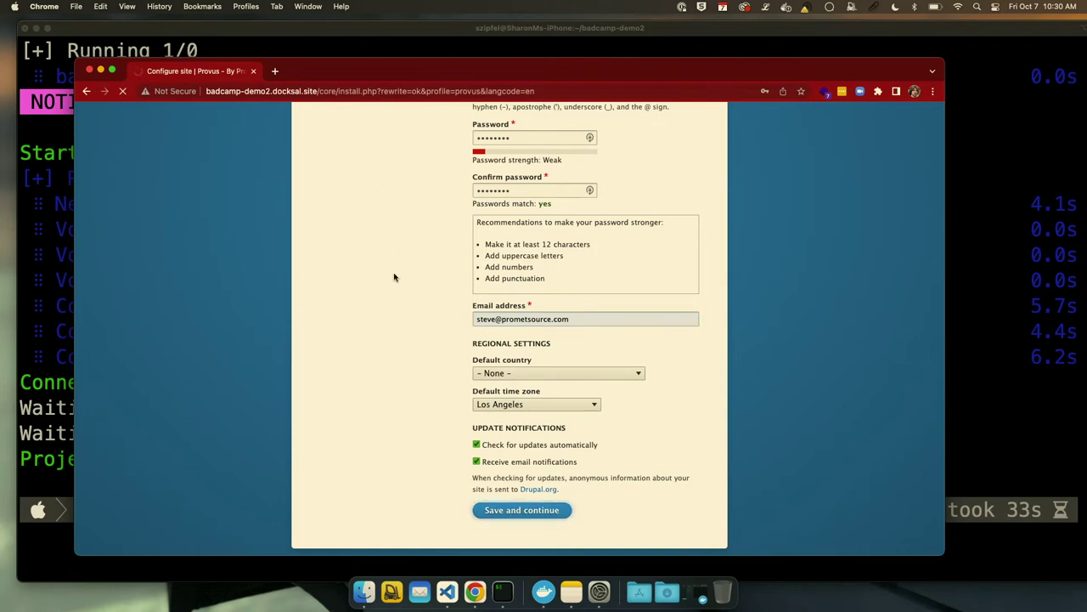
{"action": "key", "text": "ctrl+Left"}
{"action": "key", "text": "ctrl+Left"}
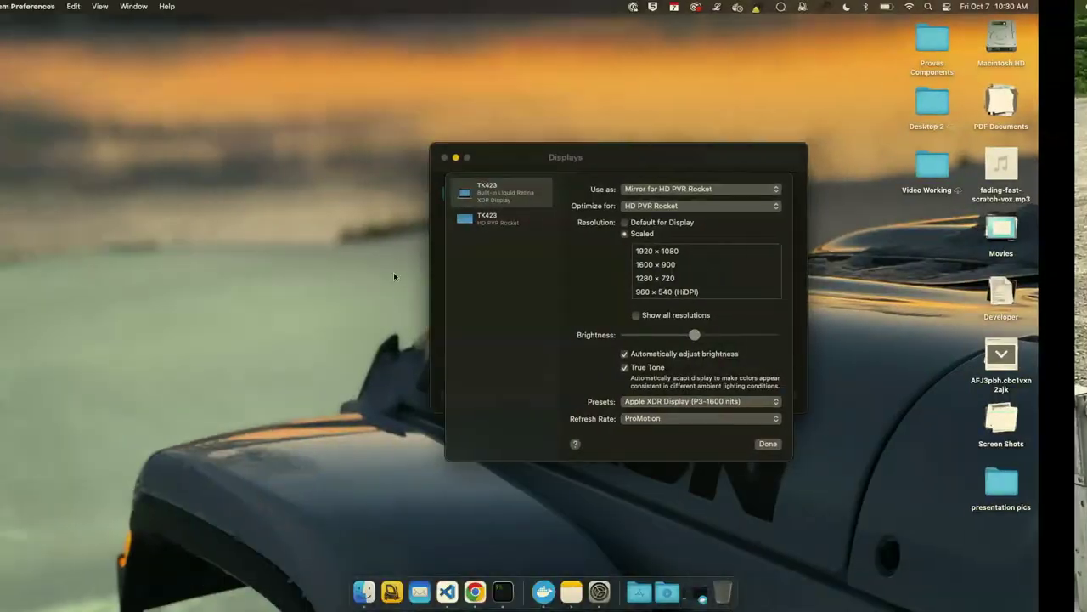
Back in Chrome, step back to the BADCamp Demo landing page, reload it, and go forward again.
{"action": "key", "text": "ctrl+Right"}
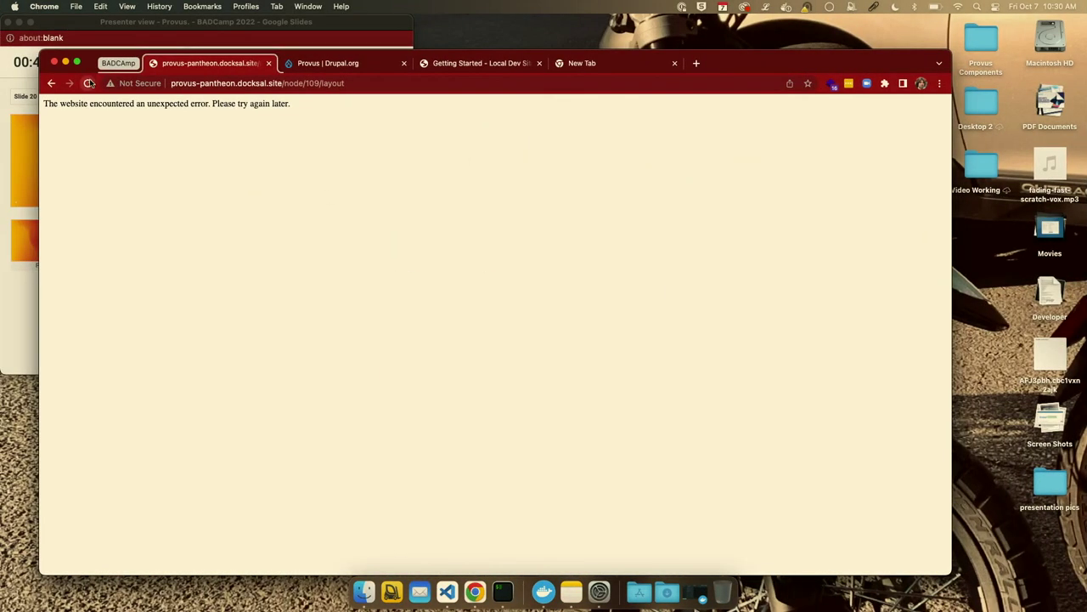
{"action": "left_click", "coordinate": [360, 81]}
{"action": "key", "text": "BackSpace"}
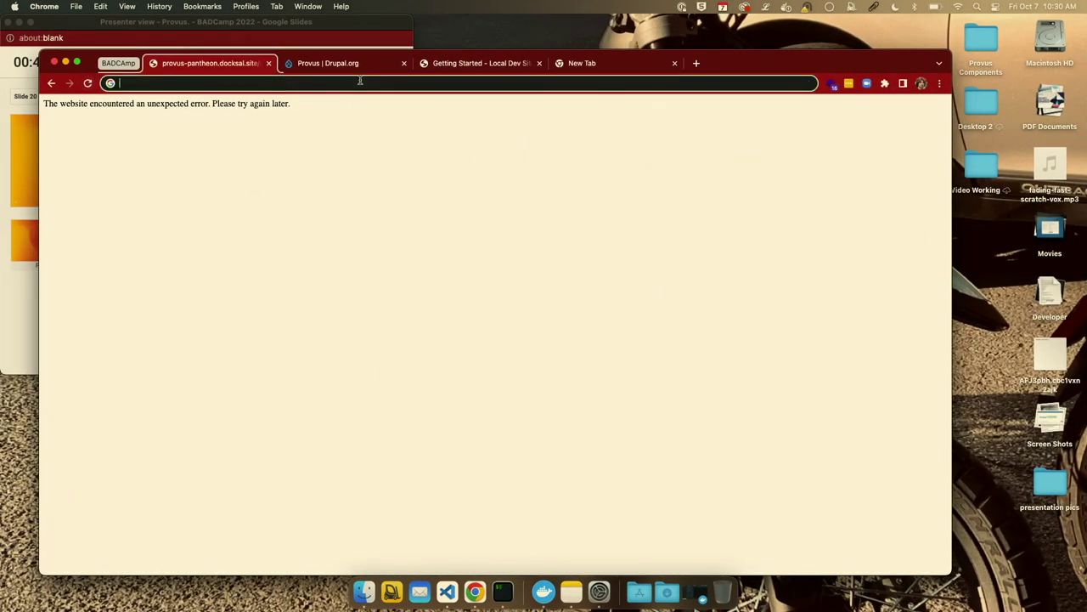
{"action": "left_click", "coordinate": [215, 398]}
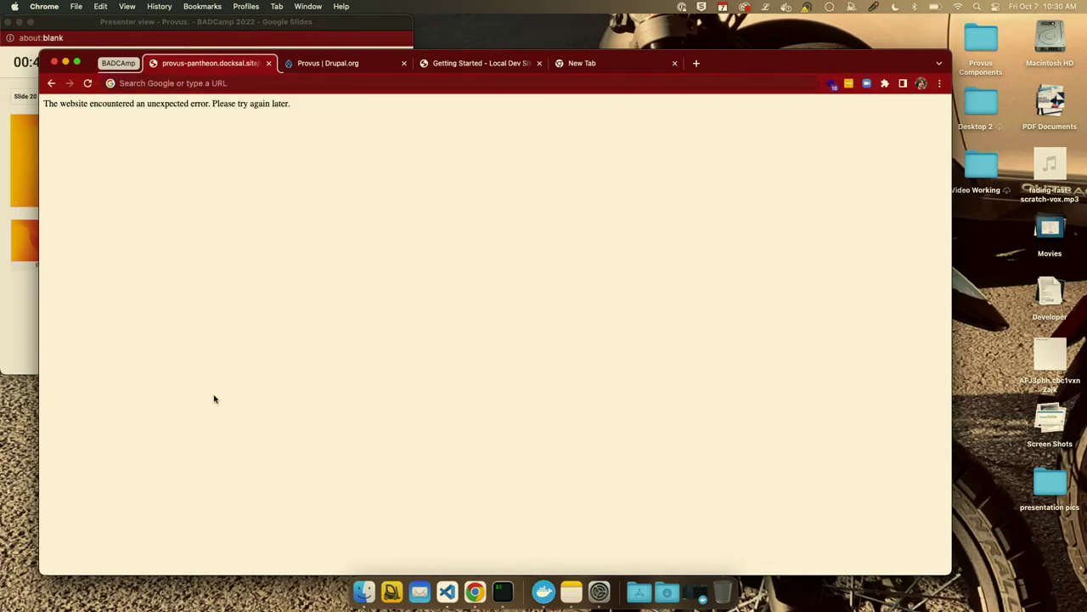
{"action": "left_click", "coordinate": [353, 67]}
{"action": "left_click", "coordinate": [218, 65]}
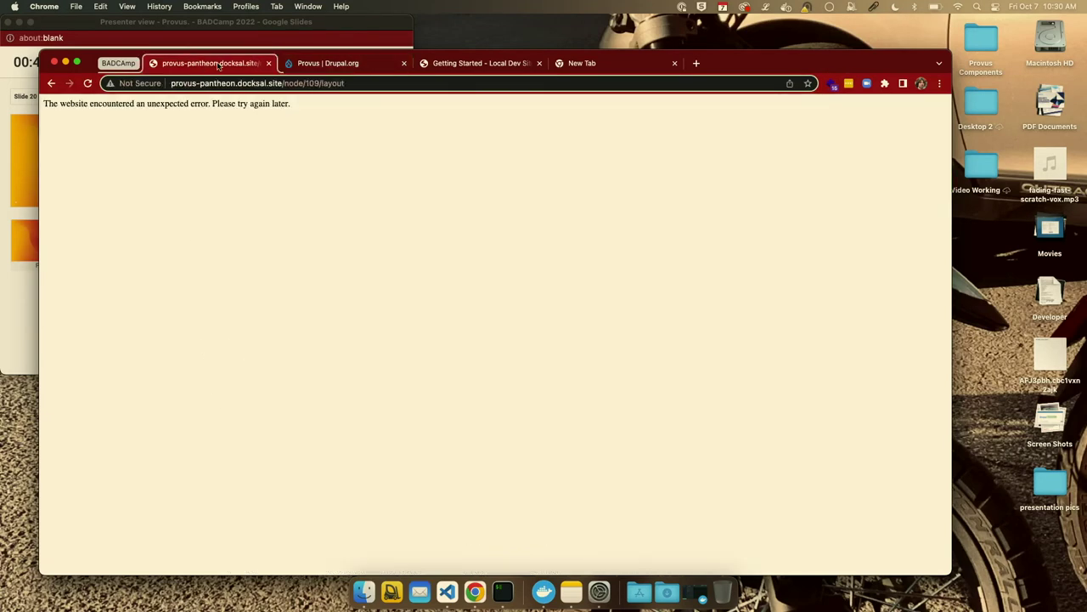
{"action": "left_click", "coordinate": [52, 82]}
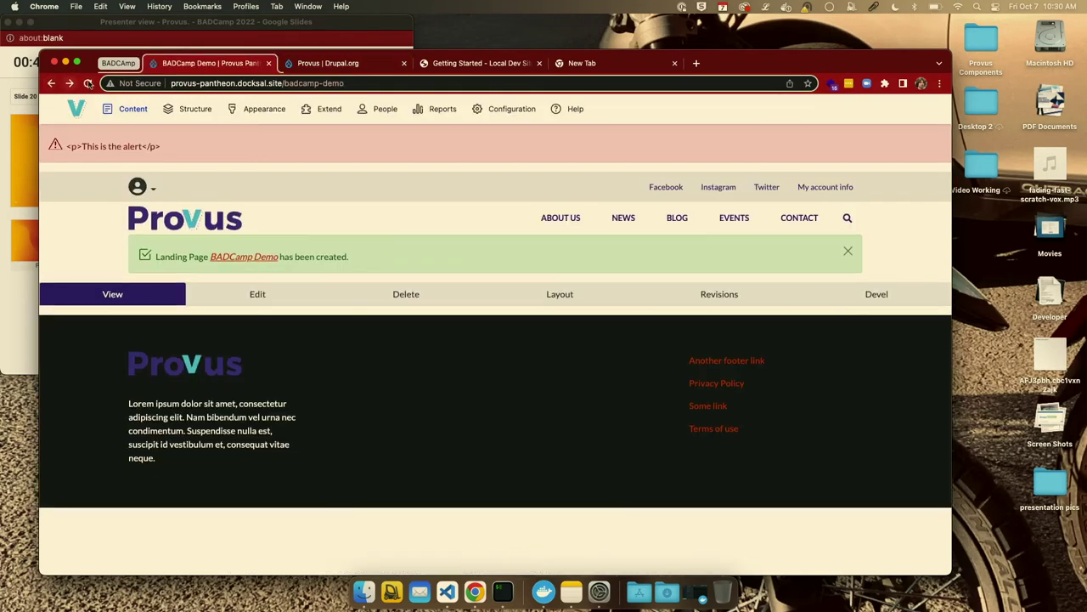
{"action": "left_click", "coordinate": [88, 83]}
{"action": "left_click", "coordinate": [70, 83]}
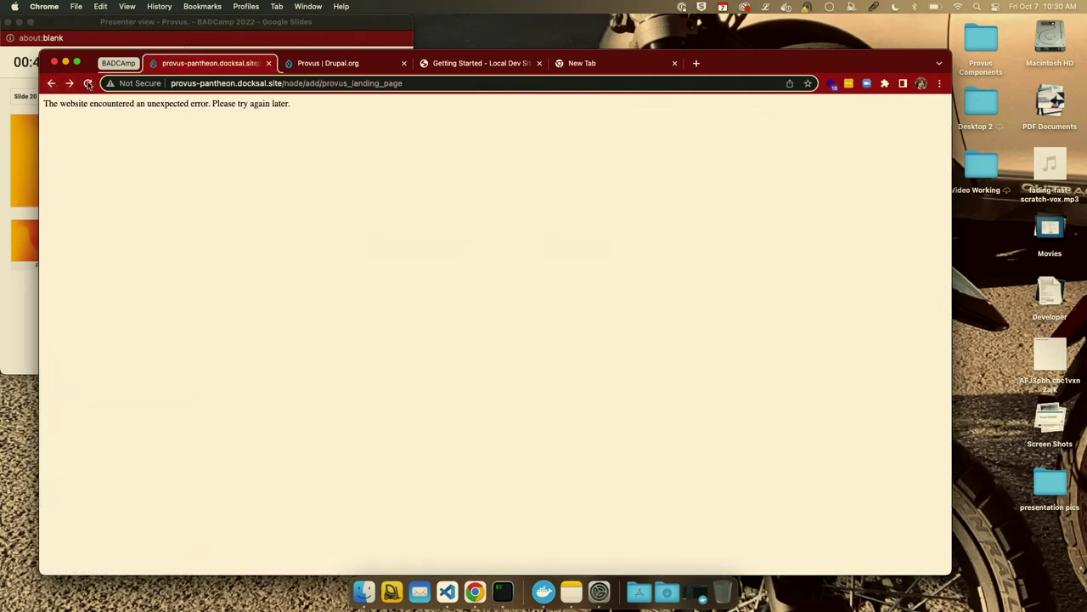
Trim the address to the site root, provus-pantheon.docksal.site, and load it.
{"action": "left_click", "coordinate": [181, 83]}
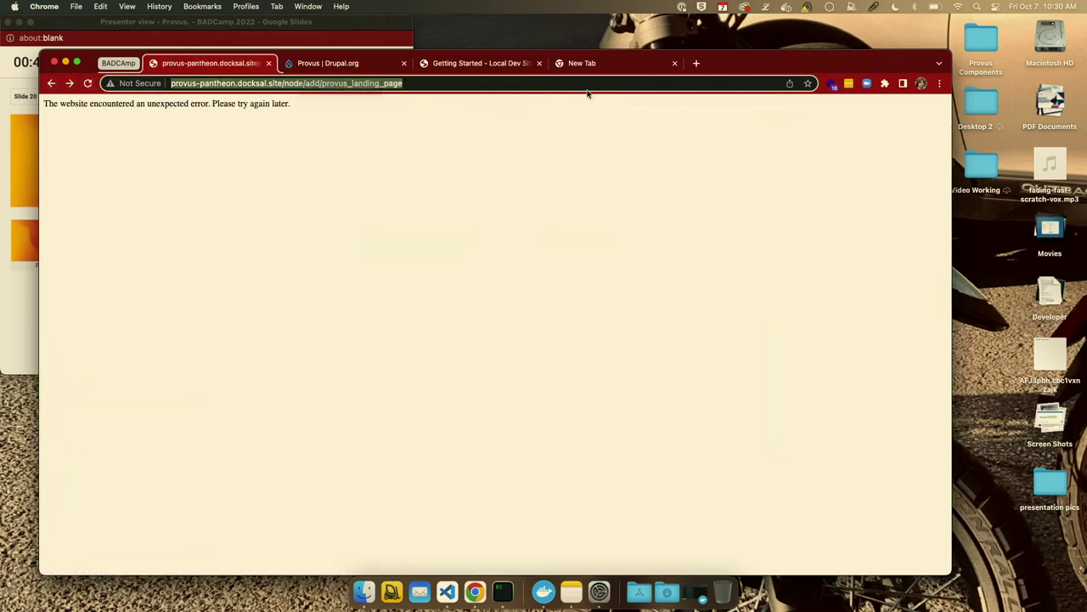
{"action": "key", "text": "Right"}
{"action": "left_click", "coordinate": [291, 84], "text": "shift"}
{"action": "key", "text": "BackSpace"}
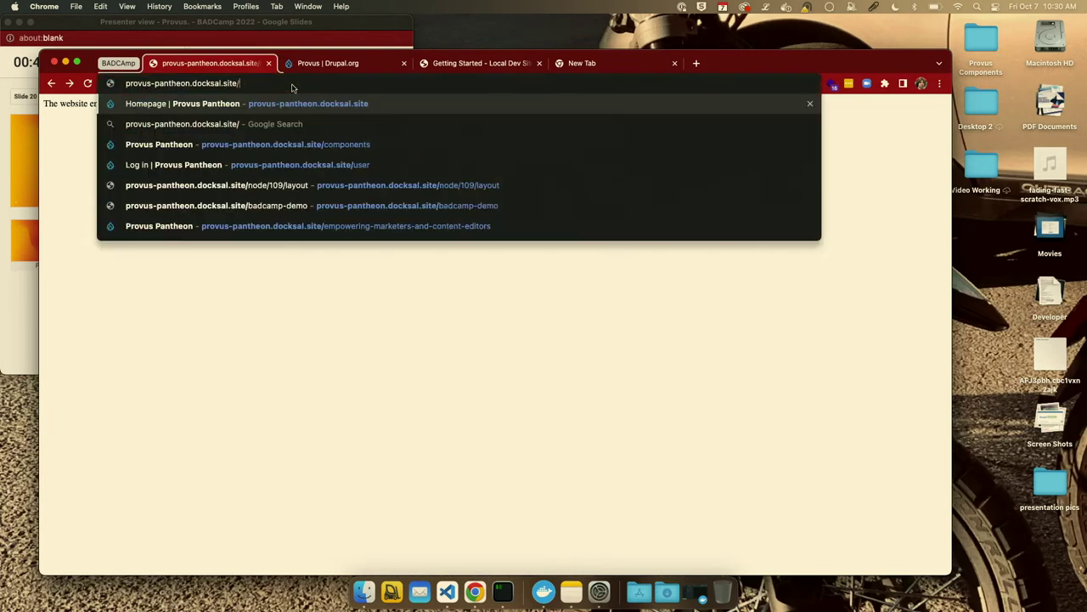
{"action": "key", "text": "Return"}
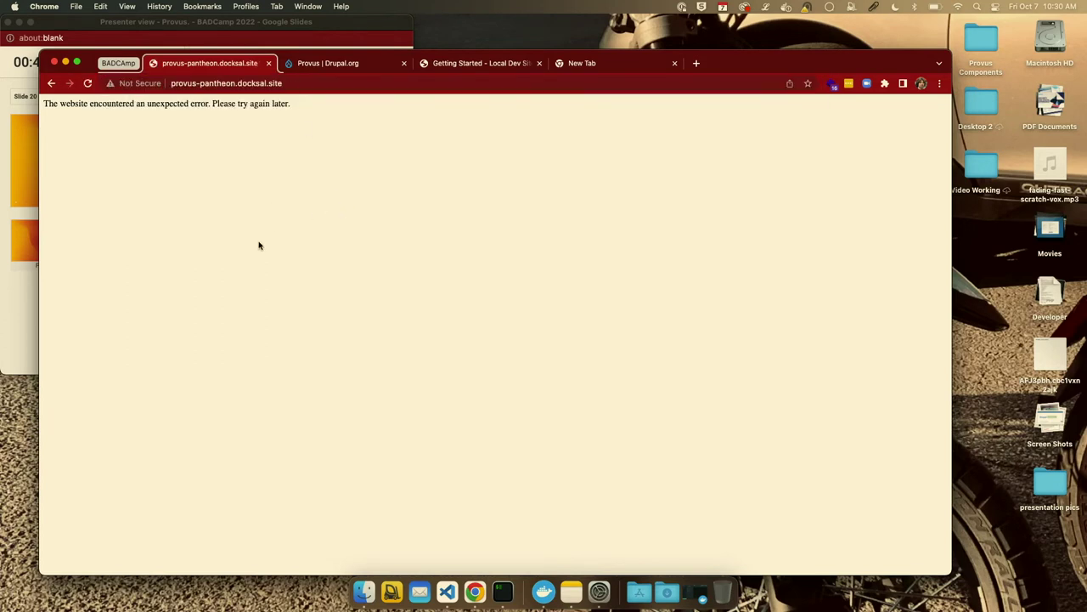
{"action": "left_click", "coordinate": [329, 84]}
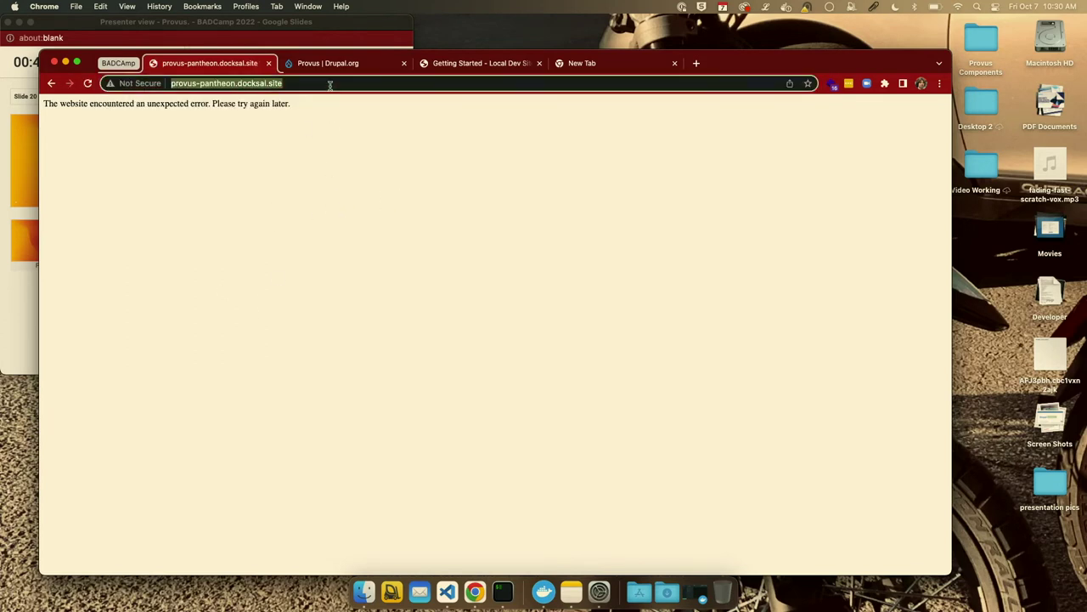
{"action": "left_click", "coordinate": [554, 82]}
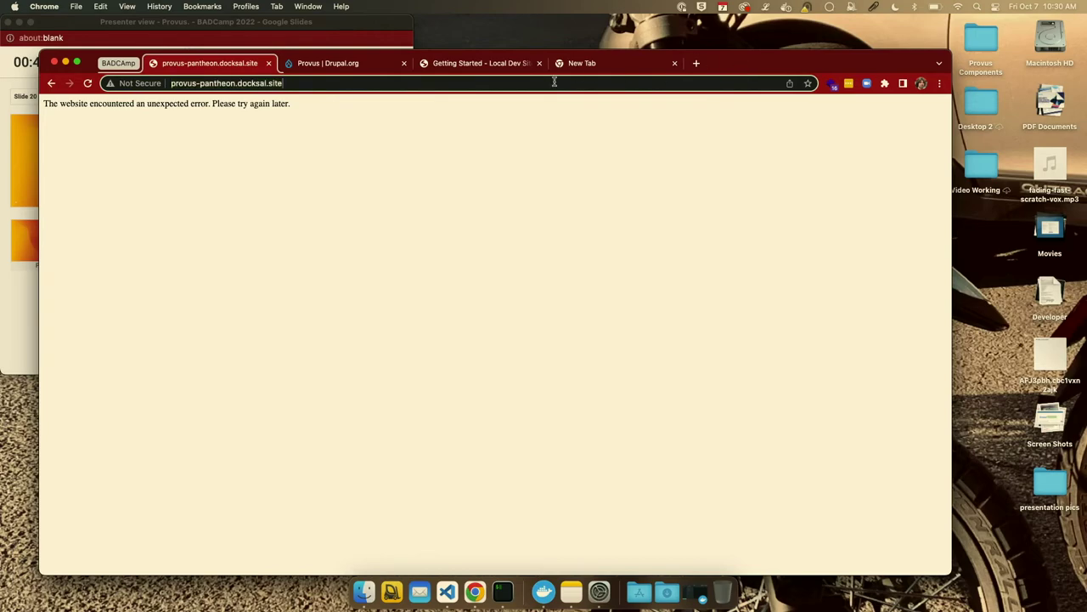
Open a new iTerm window with cd typed, then return to the Chrome installer window.
{"action": "left_click", "coordinate": [501, 593]}
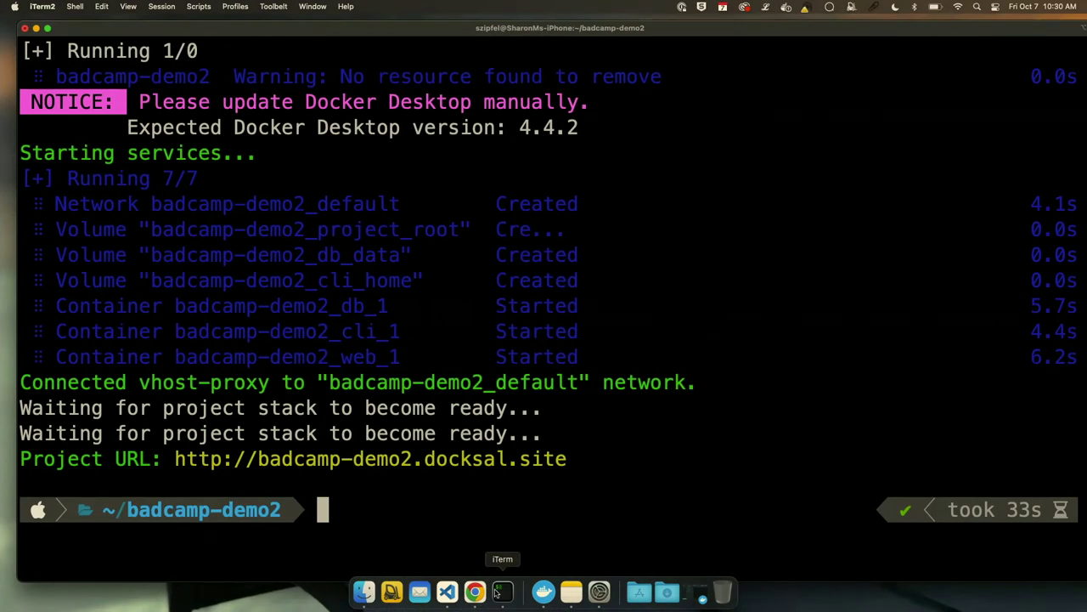
{"action": "key", "text": "super+n"}
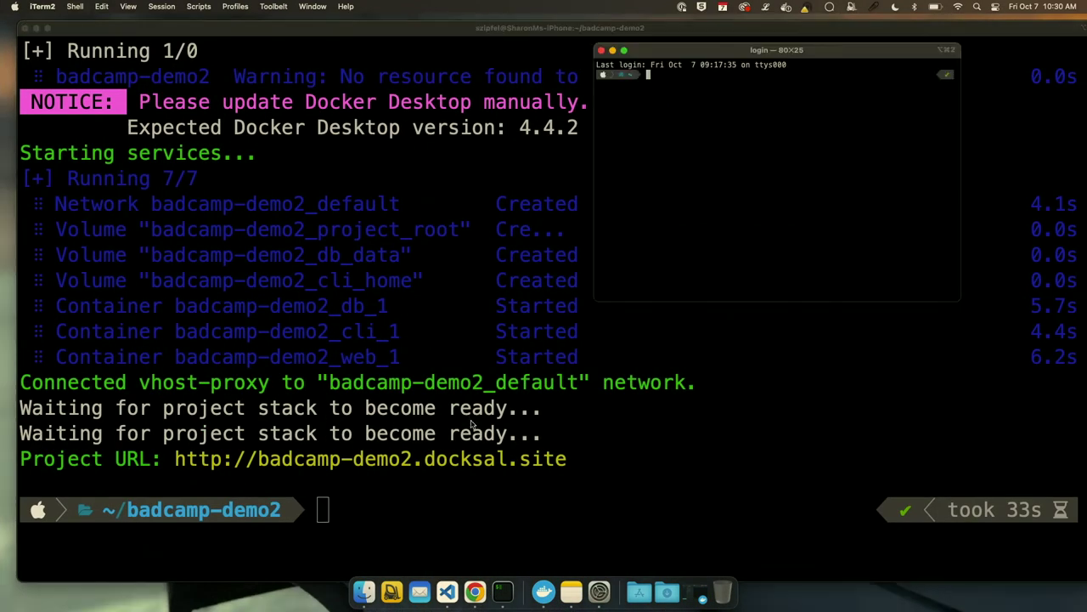
{"action": "type", "text": "cd"}
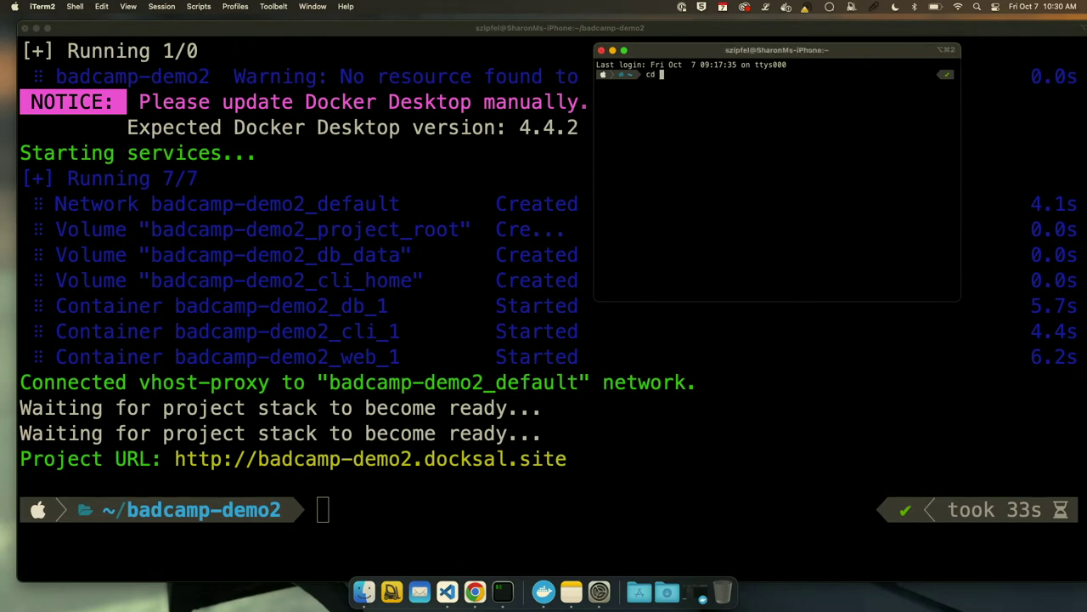
{"action": "key", "text": "super+Tab"}
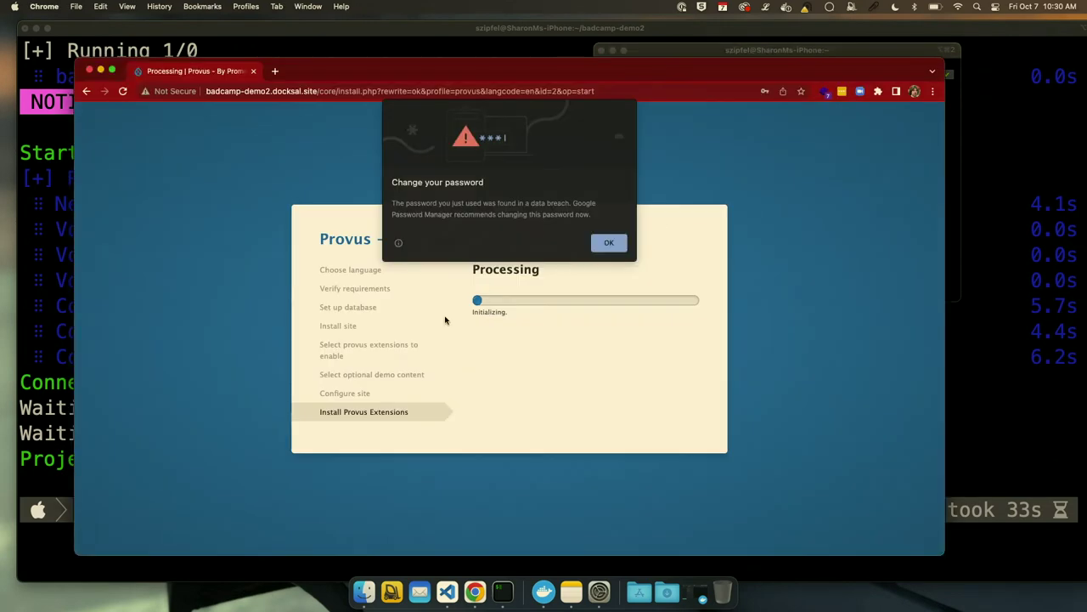
Dismiss the breached-password and save-password prompts, then switch to the other Chrome window's new tab.
{"action": "left_click", "coordinate": [607, 243]}
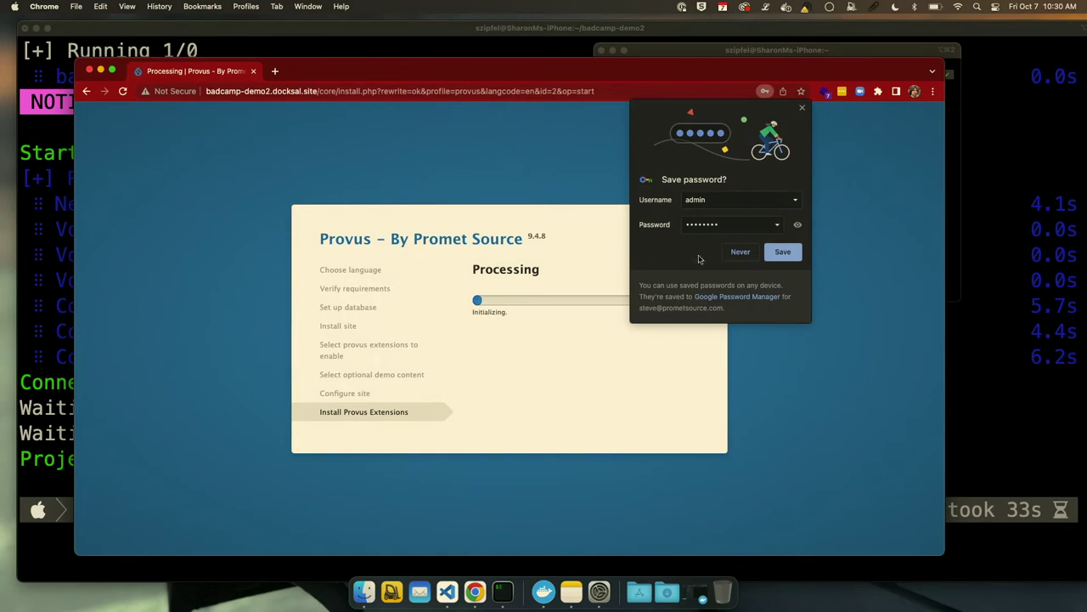
{"action": "left_click", "coordinate": [738, 252]}
{"action": "left_click_drag", "start_coordinate": [384, 73], "coordinate": [415, 71]}
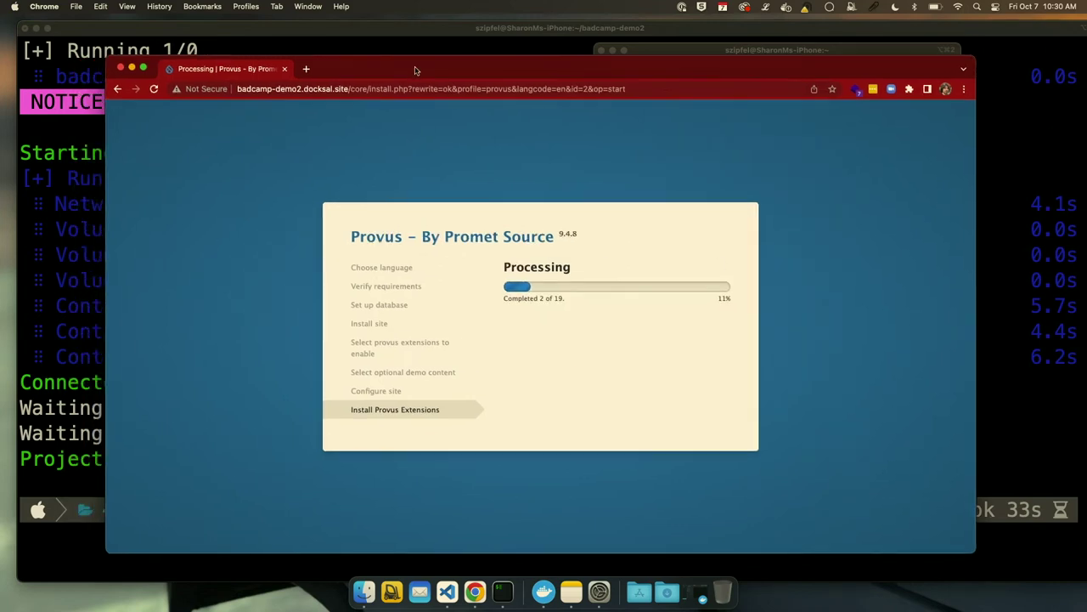
{"action": "key", "text": "F11"}
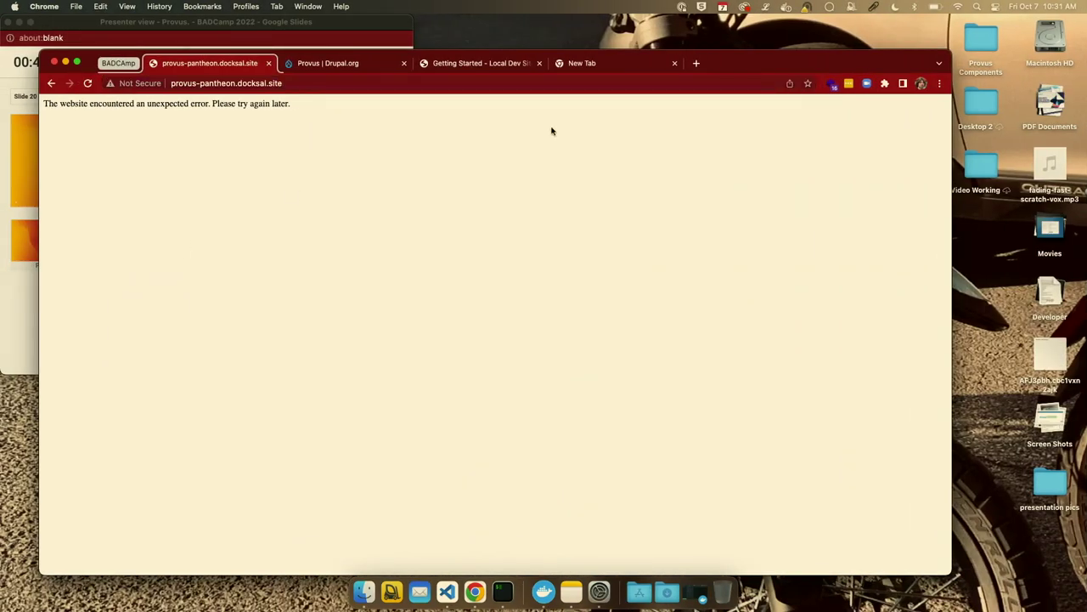
{"action": "left_click", "coordinate": [617, 68]}
Load the dev-provus-pantheon Pantheon site.
{"action": "type", "text": "d"}
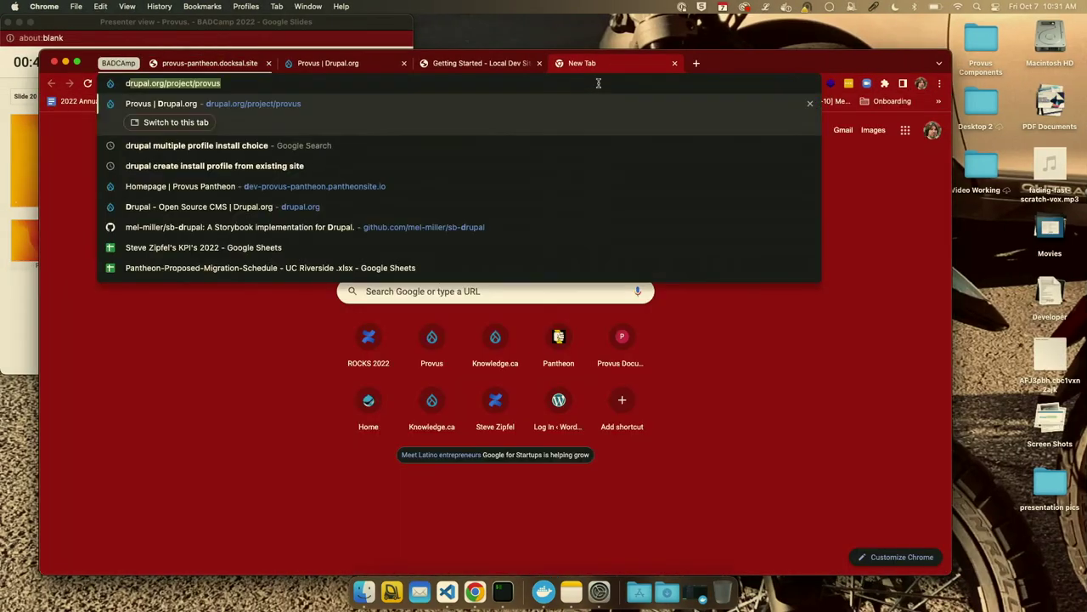
{"action": "type", "text": "ev"}
{"action": "key", "text": "Return"}
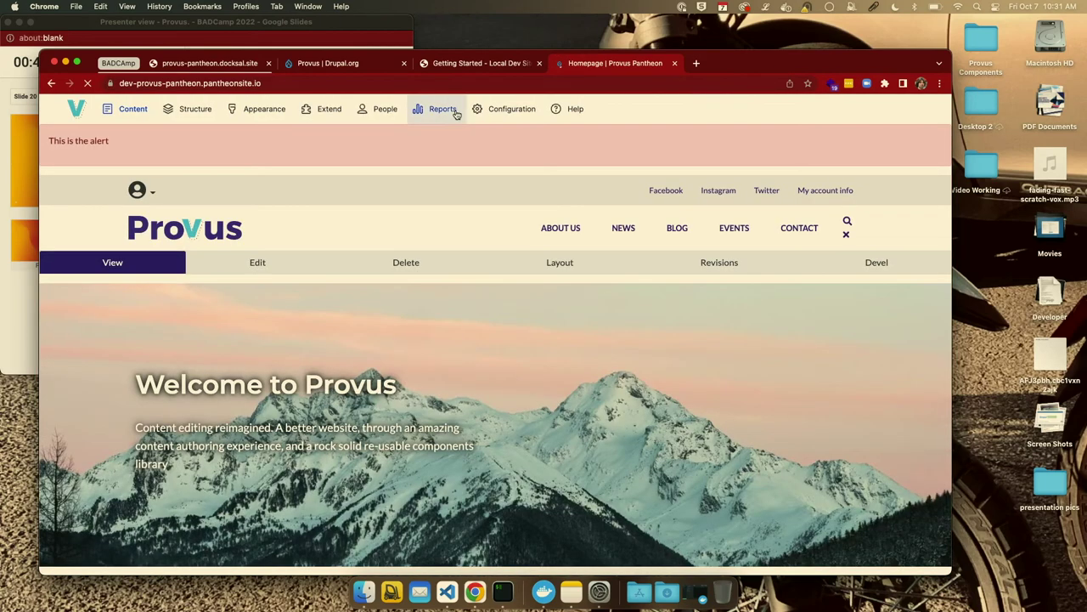
{"action": "mouse_move", "coordinate": [293, 120]}
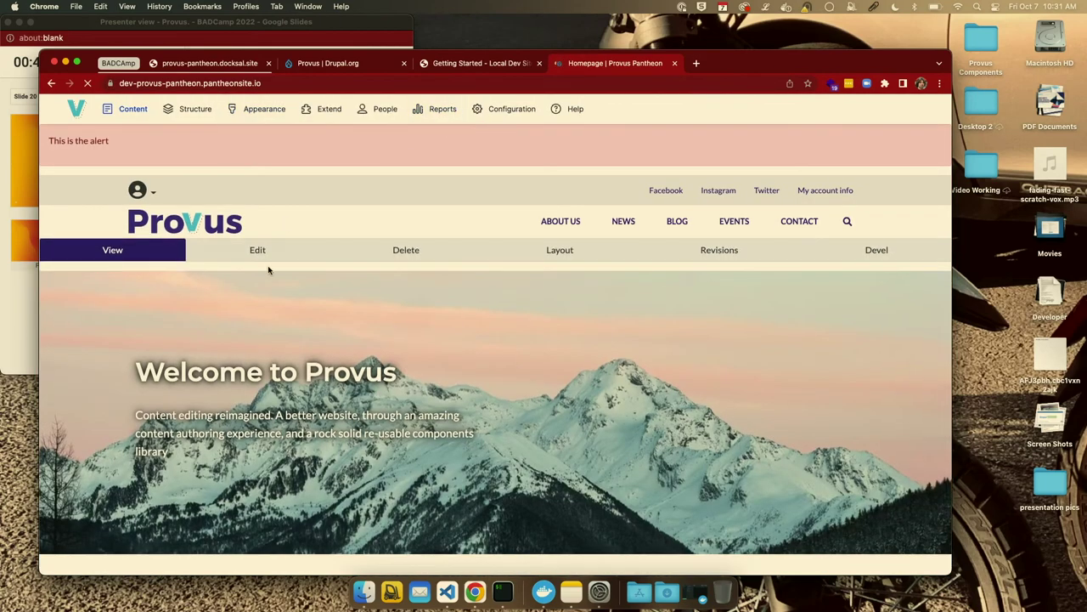
{"action": "left_click", "coordinate": [547, 82]}
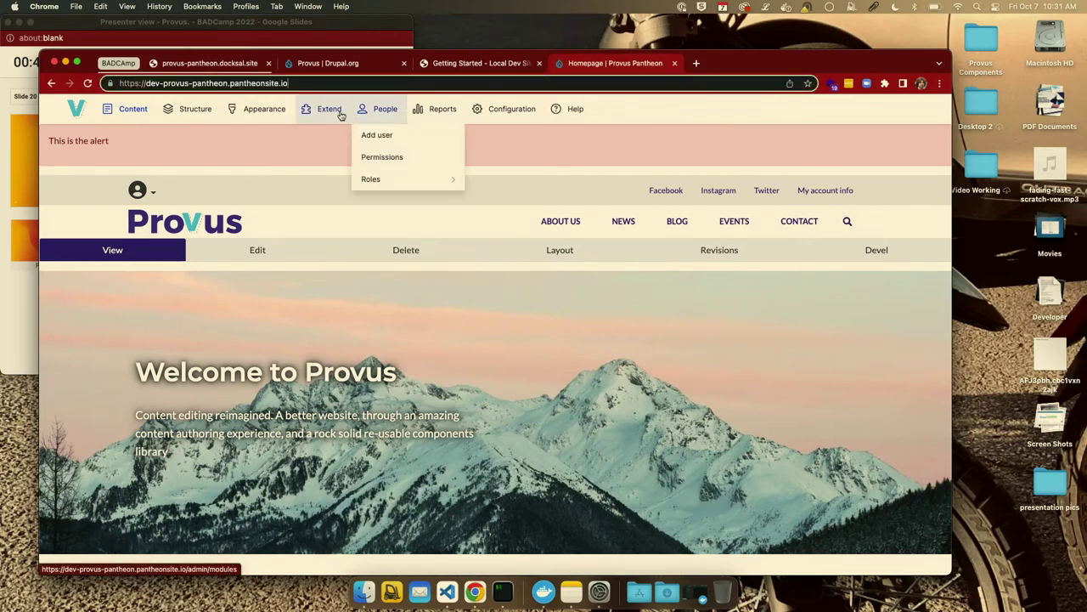
Add a Landing Page via Content > Add content, title it 'Test', and save it.
{"action": "mouse_move", "coordinate": [130, 112]}
{"action": "mouse_move", "coordinate": [196, 143]}
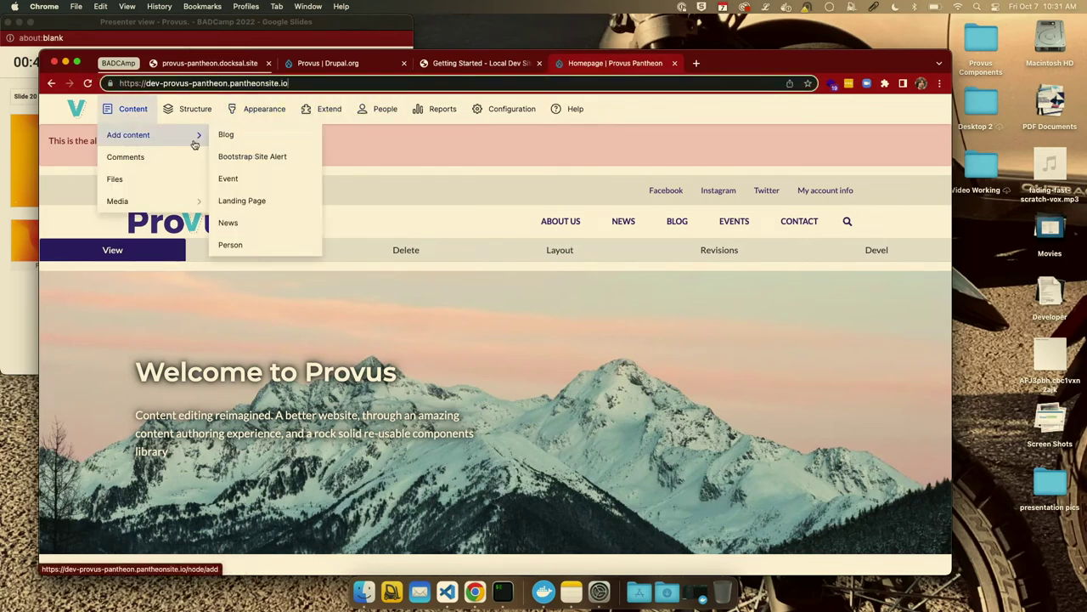
{"action": "left_click", "coordinate": [234, 202]}
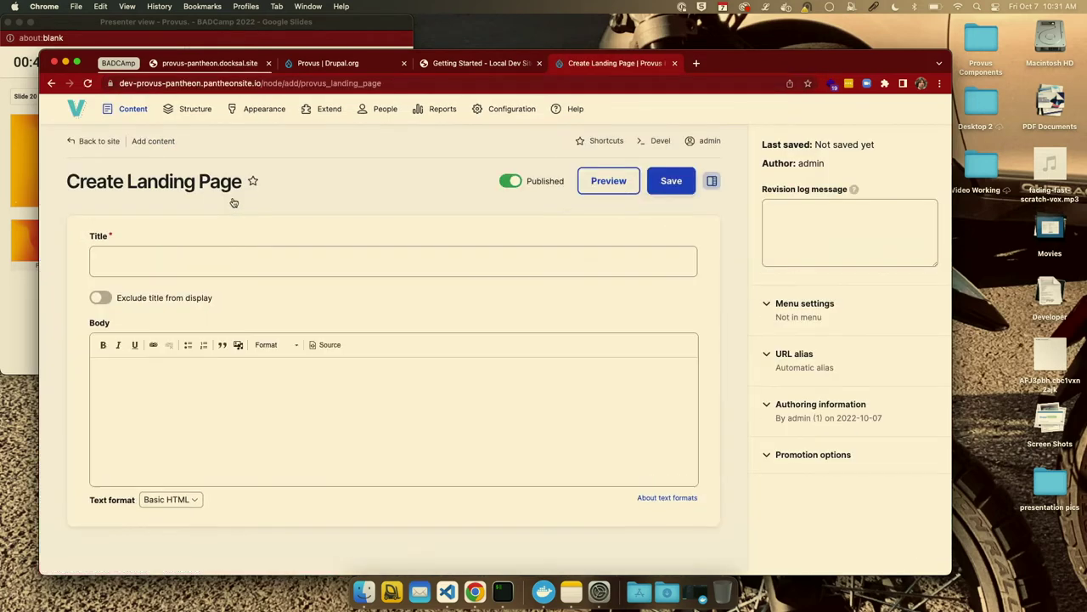
{"action": "left_click", "coordinate": [239, 259]}
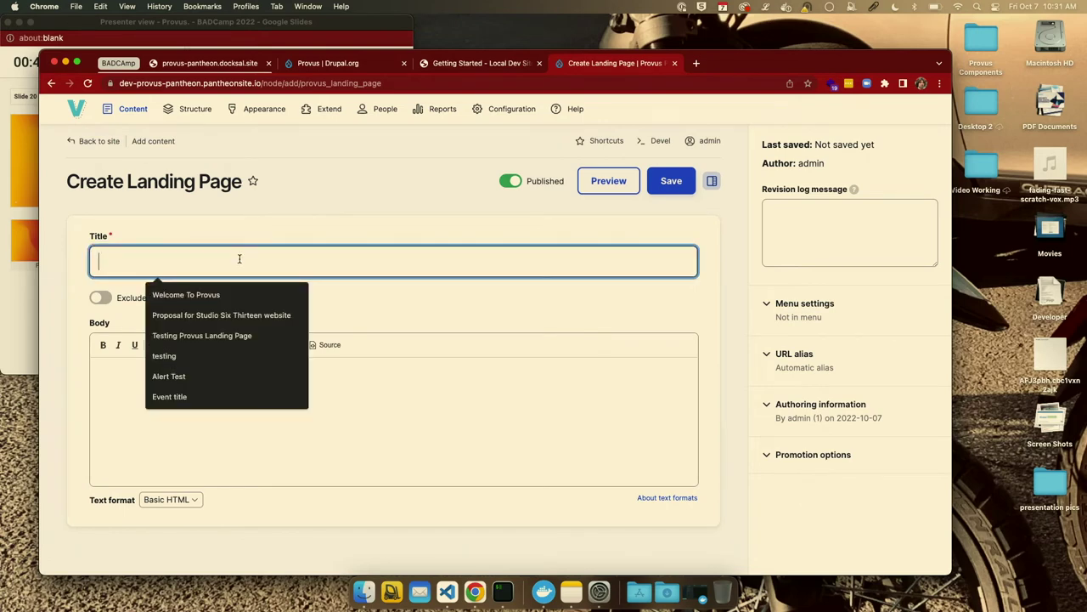
{"action": "type", "text": "TEst"}
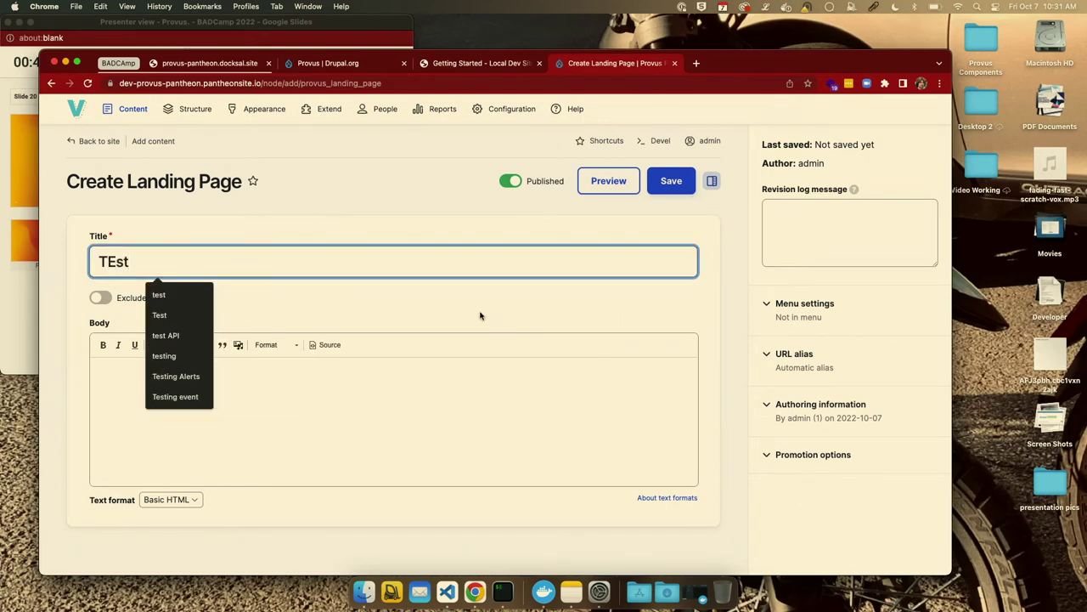
{"action": "key", "text": "BackSpace"}
{"action": "key", "text": "BackSpace"}
{"action": "type", "text": "st"}
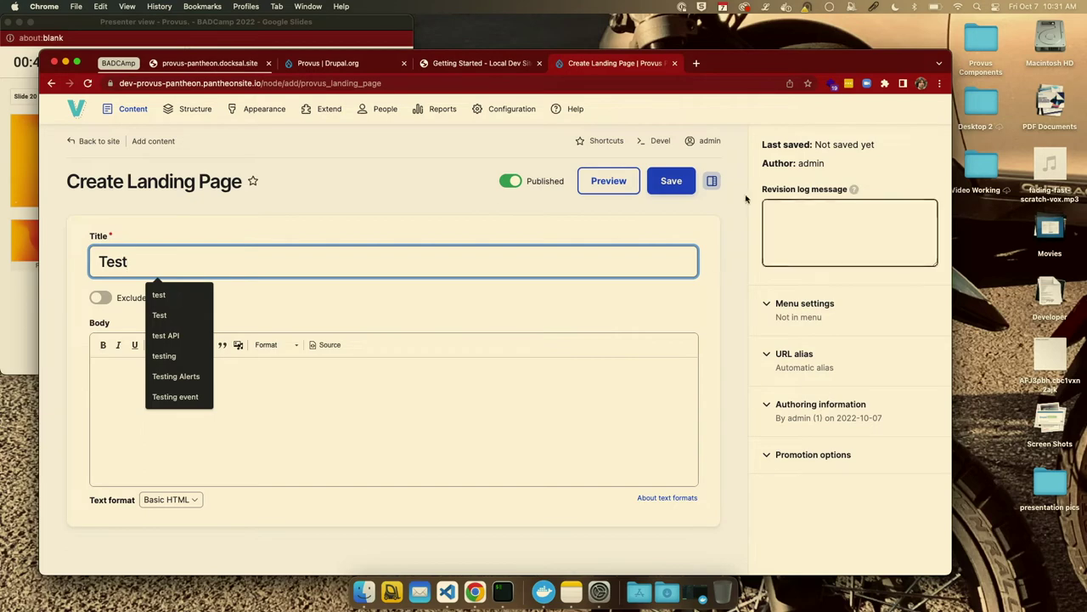
{"action": "left_click", "coordinate": [677, 188]}
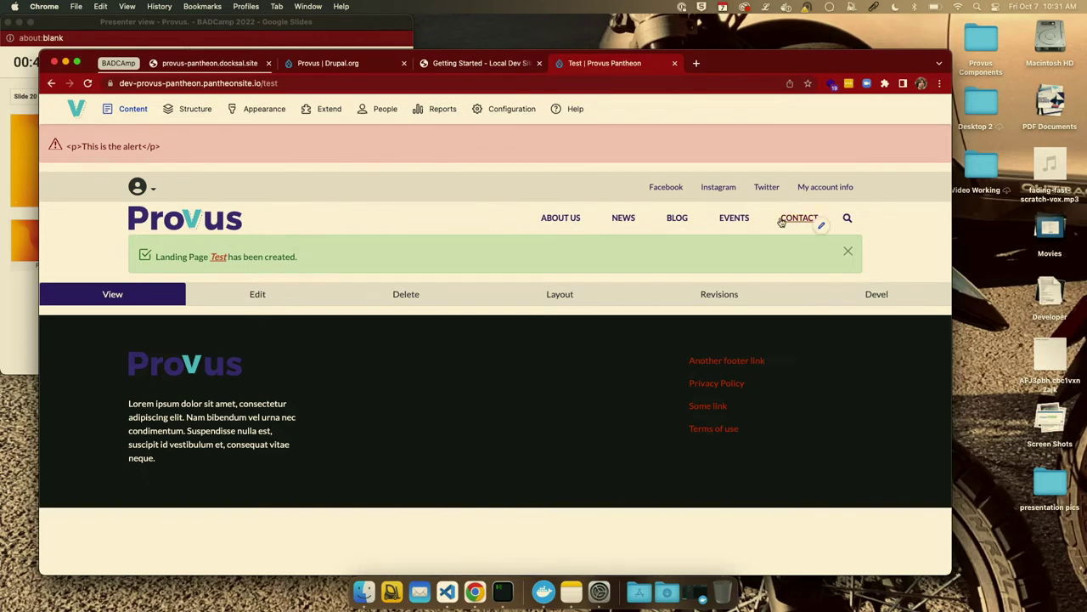
{"action": "left_click", "coordinate": [554, 297]}
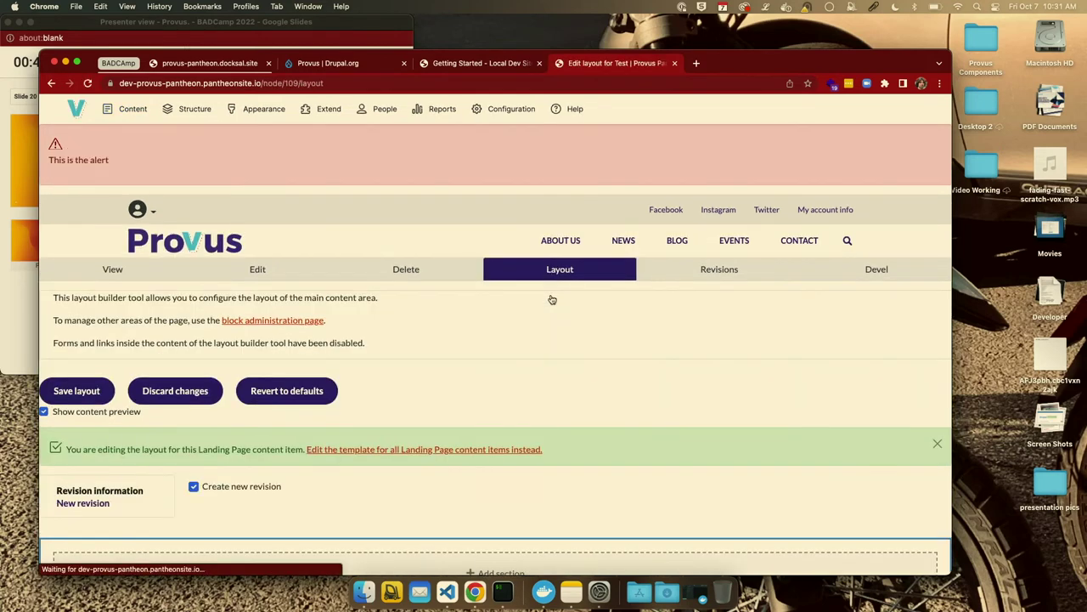
Create a Large Banner block titled 'Test banner' with a short Lorem ipsum body.
{"action": "scroll", "coordinate": [428, 303], "scroll_direction": "down", "scroll_amount": 5}
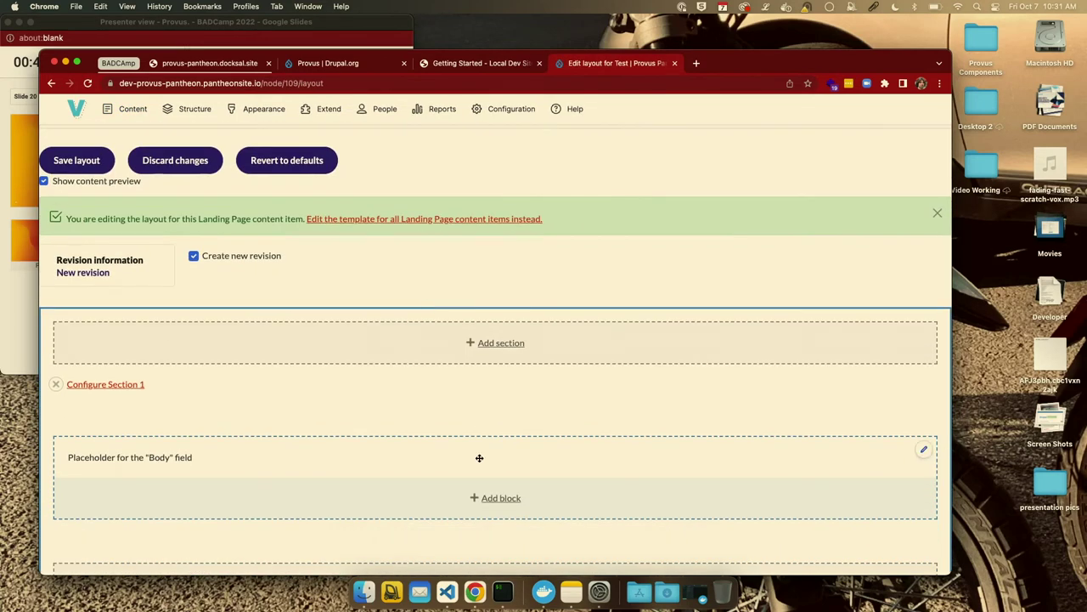
{"action": "left_click", "coordinate": [503, 499]}
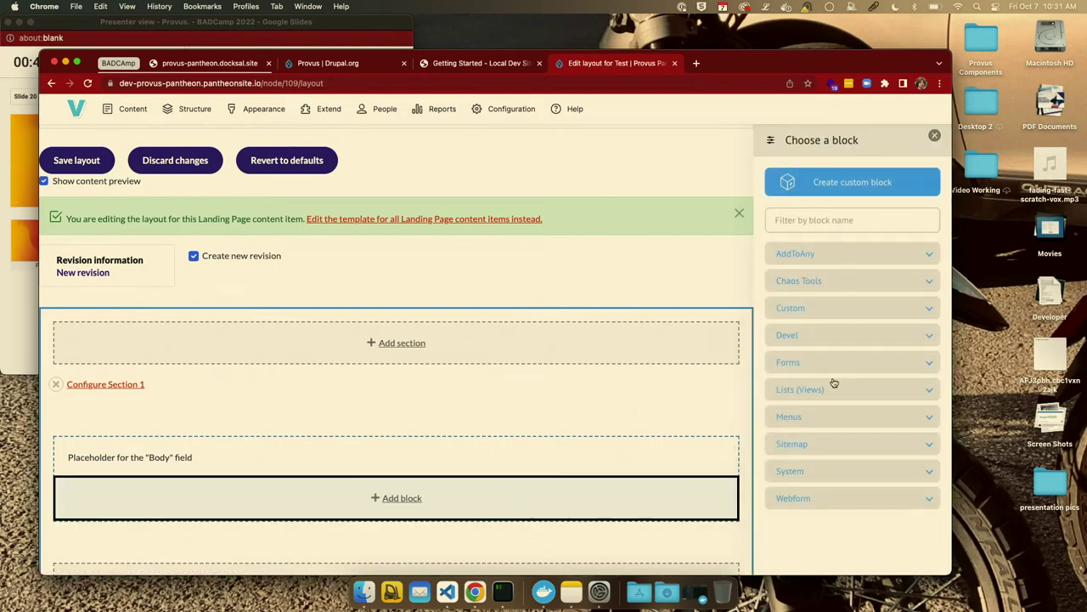
{"action": "left_click", "coordinate": [898, 174]}
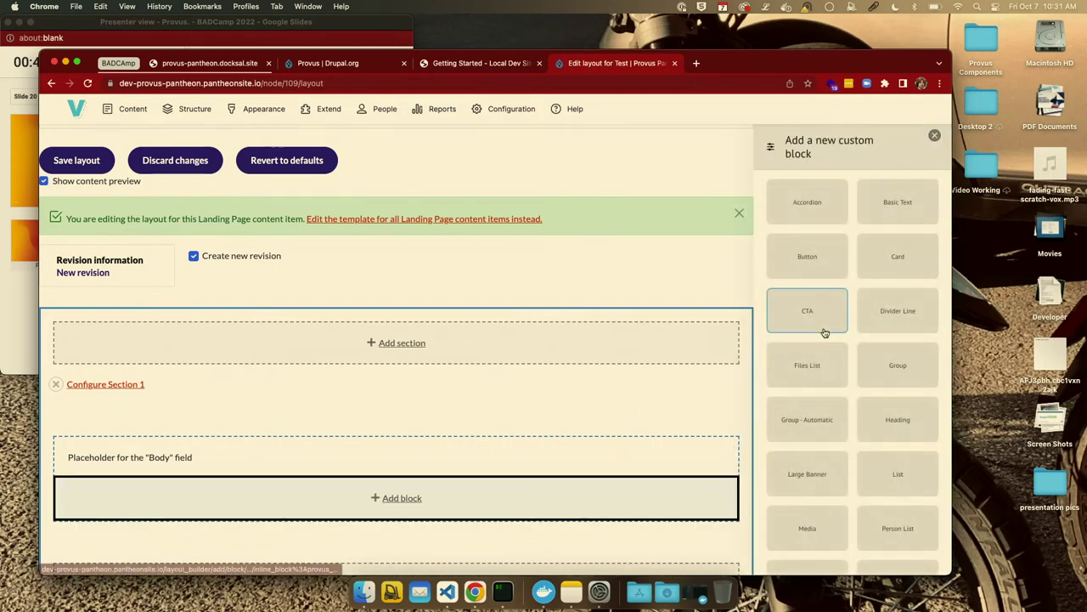
{"action": "scroll", "coordinate": [821, 401], "scroll_direction": "down", "scroll_amount": 2}
{"action": "left_click", "coordinate": [816, 414]}
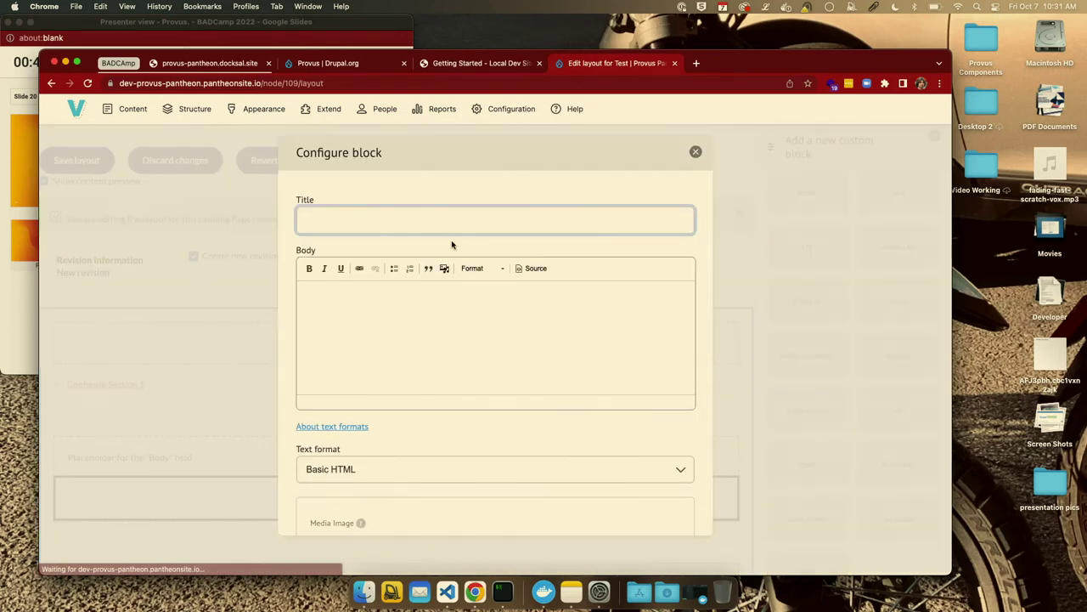
{"action": "left_click", "coordinate": [415, 228]}
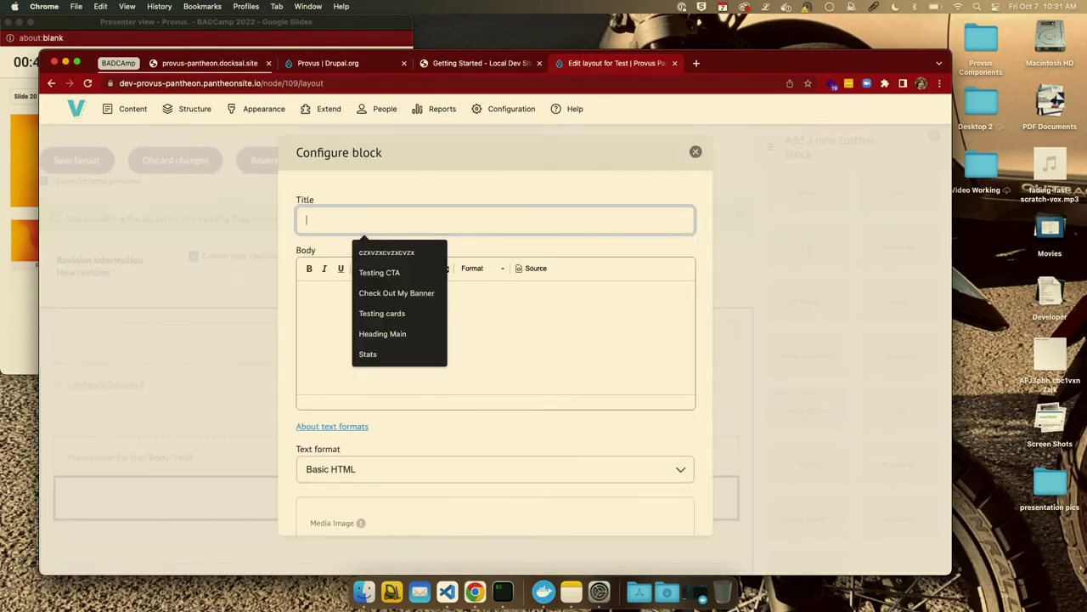
{"action": "type", "text": "Test banner"}
{"action": "left_click", "coordinate": [427, 303]}
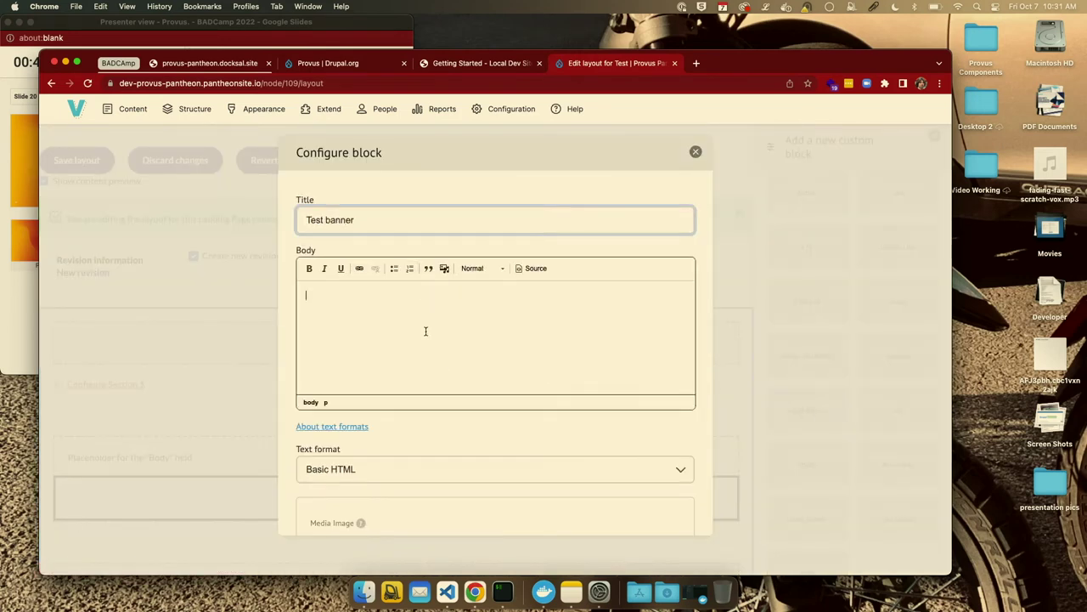
{"action": "key", "text": "super+shift+v"}
{"action": "left_click", "coordinate": [426, 334]}
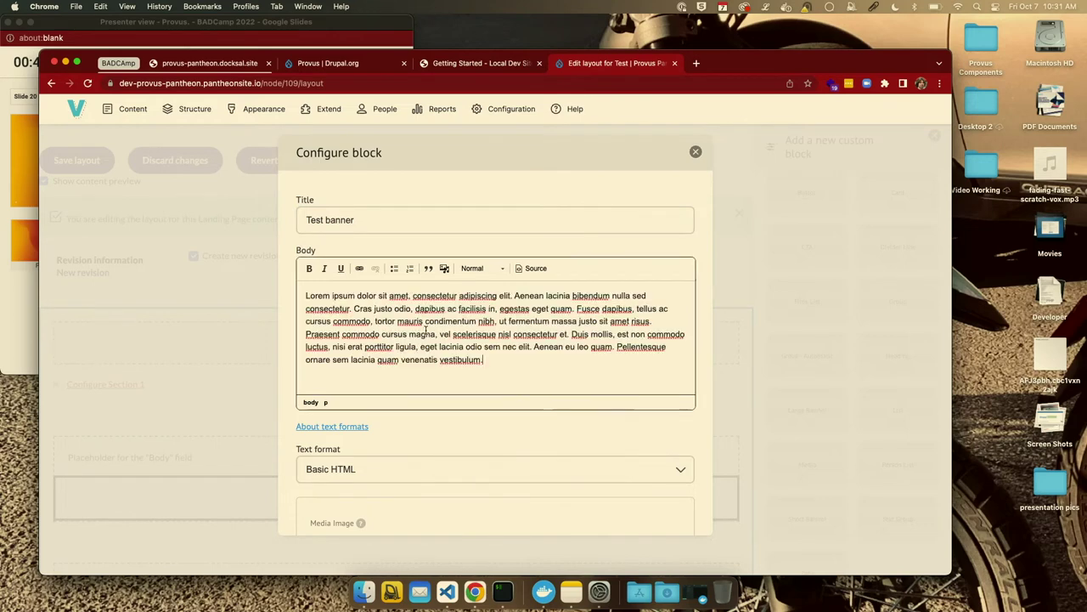
{"action": "left_click_drag", "start_coordinate": [500, 357], "coordinate": [574, 308]}
{"action": "key", "text": "BackSpace"}
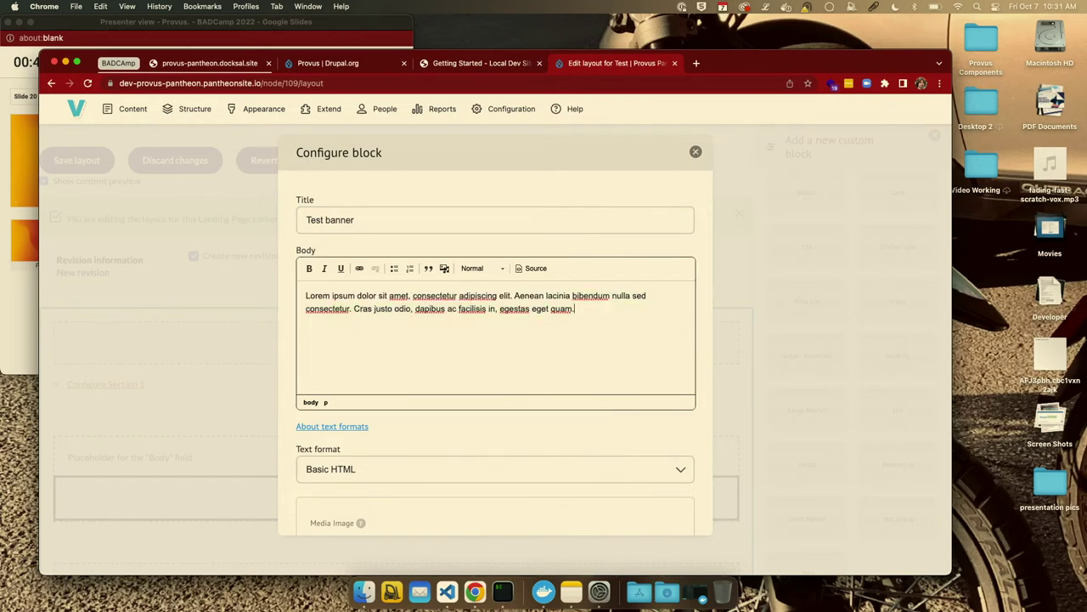
Attach the bridgeeventheader2 image to the banner and add the block to the layout.
{"action": "scroll", "coordinate": [436, 442], "scroll_direction": "down", "scroll_amount": 5}
{"action": "left_click", "coordinate": [484, 417]}
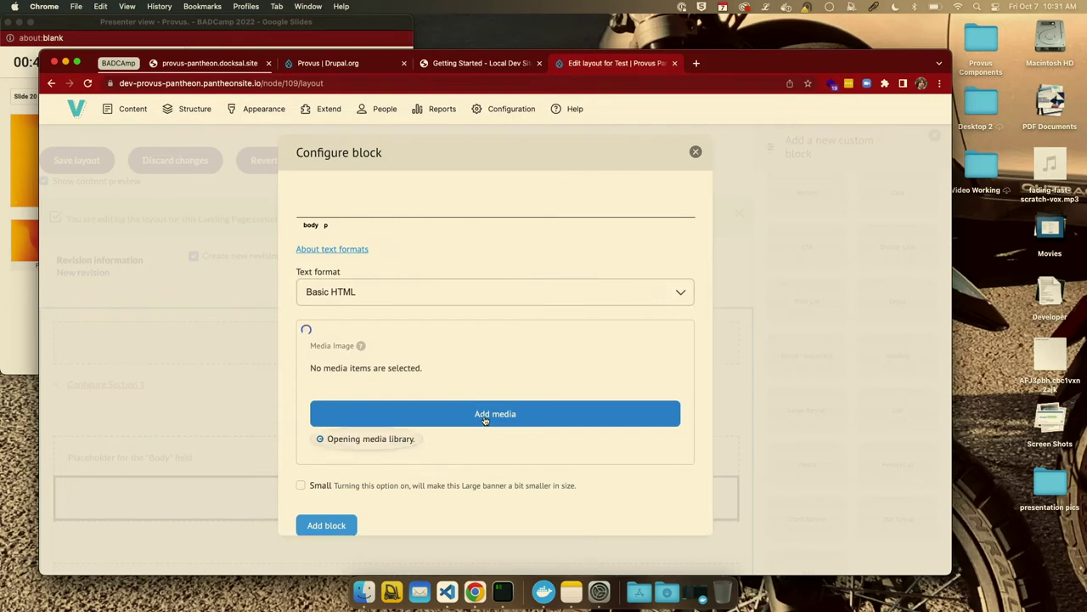
{"action": "scroll", "coordinate": [449, 364], "scroll_direction": "down", "scroll_amount": 10}
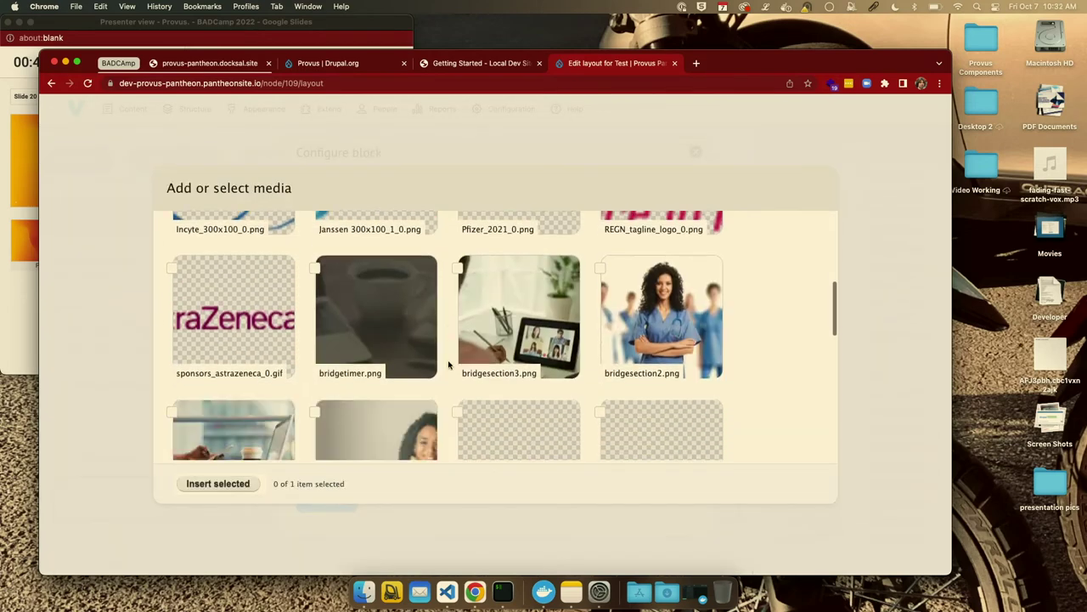
{"action": "left_click", "coordinate": [314, 228]}
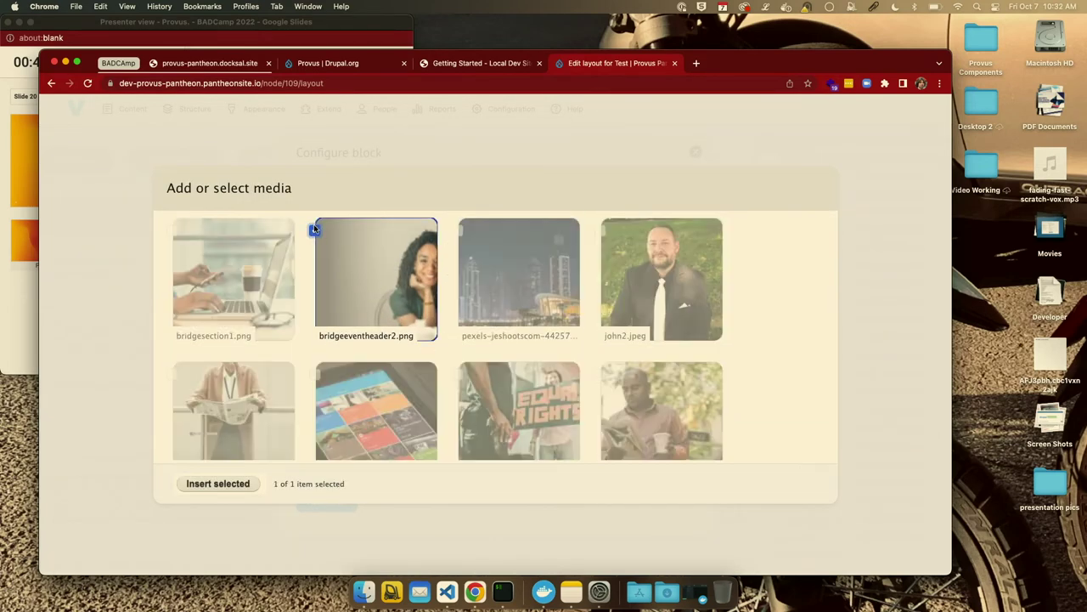
{"action": "left_click", "coordinate": [240, 483]}
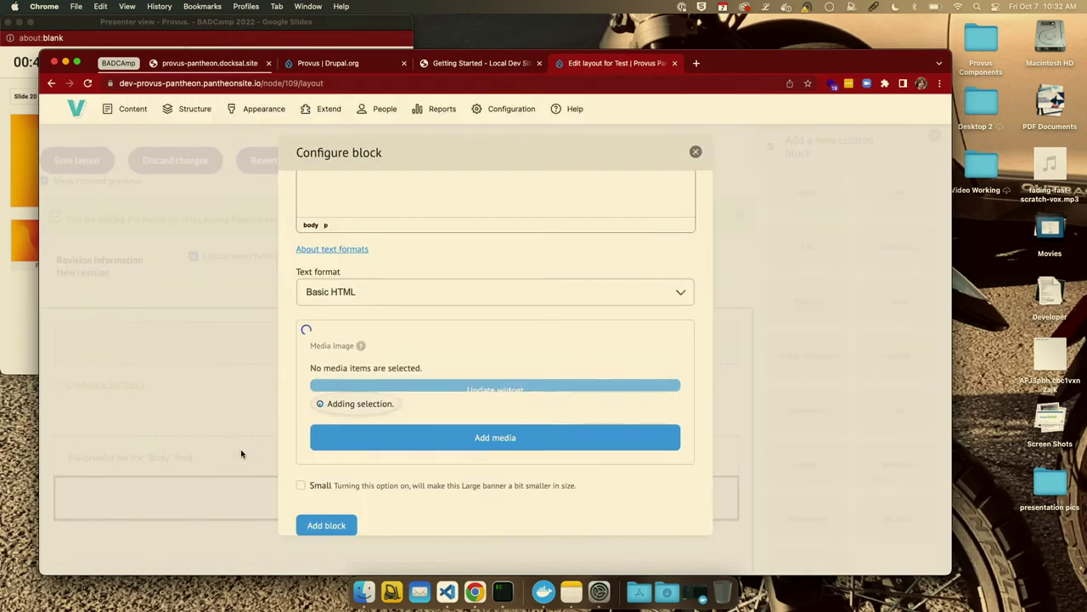
{"action": "left_click", "coordinate": [326, 499]}
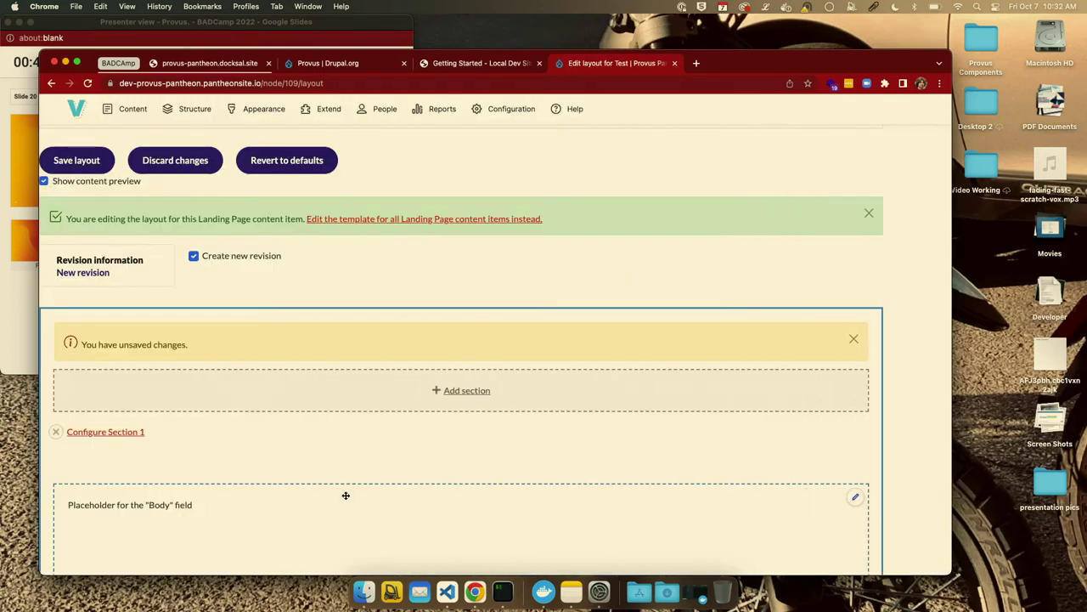
Add a Bootstrap 2 Cols section with 50%/50% columns for desktop, tablet and mobile.
{"action": "scroll", "coordinate": [530, 348], "scroll_direction": "down", "scroll_amount": 10}
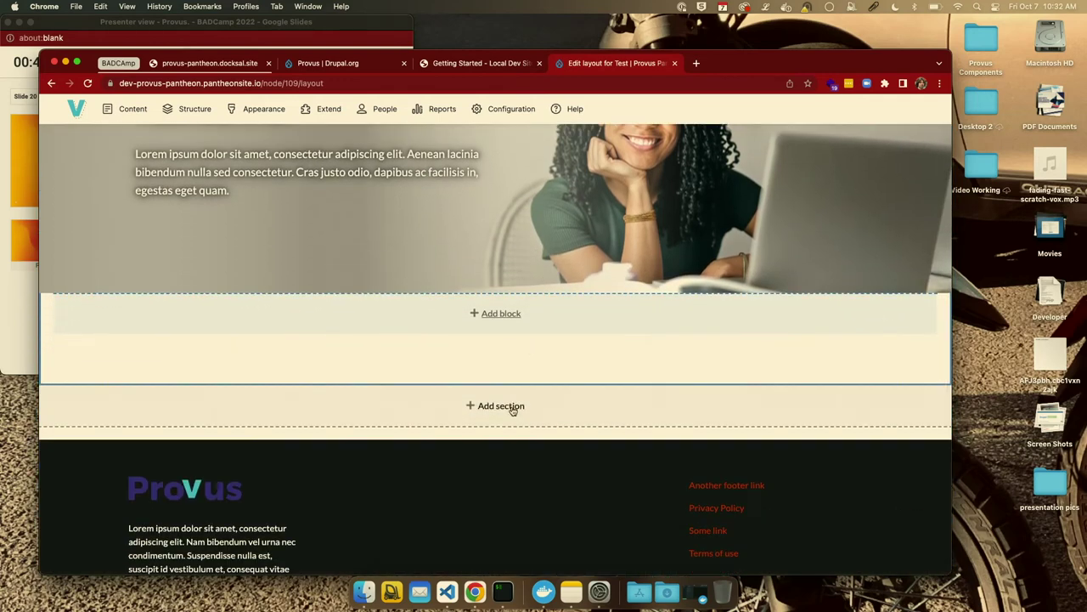
{"action": "left_click", "coordinate": [512, 409]}
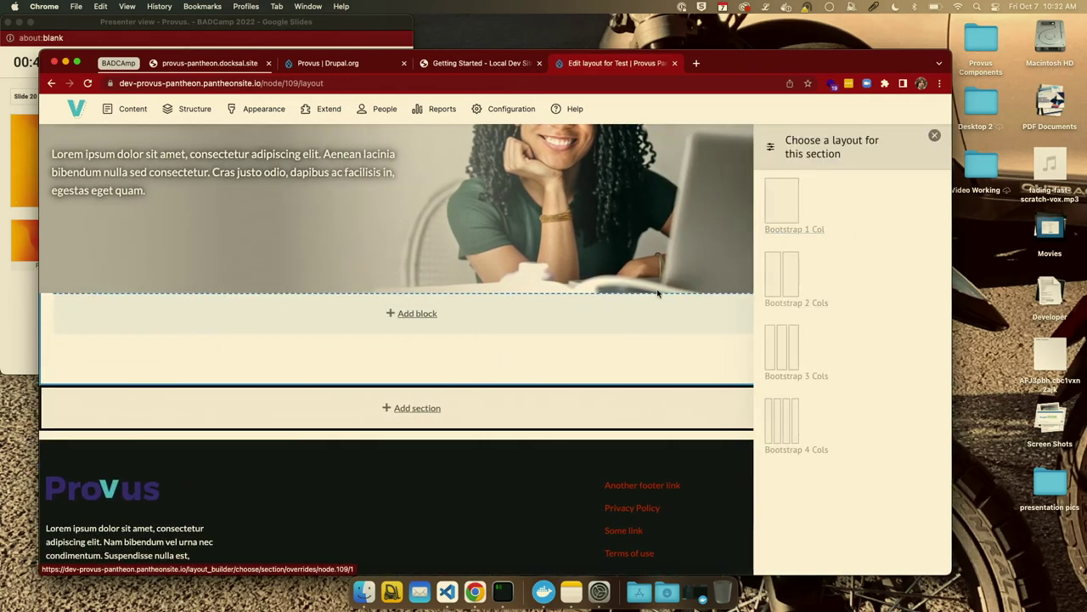
{"action": "left_click", "coordinate": [789, 269]}
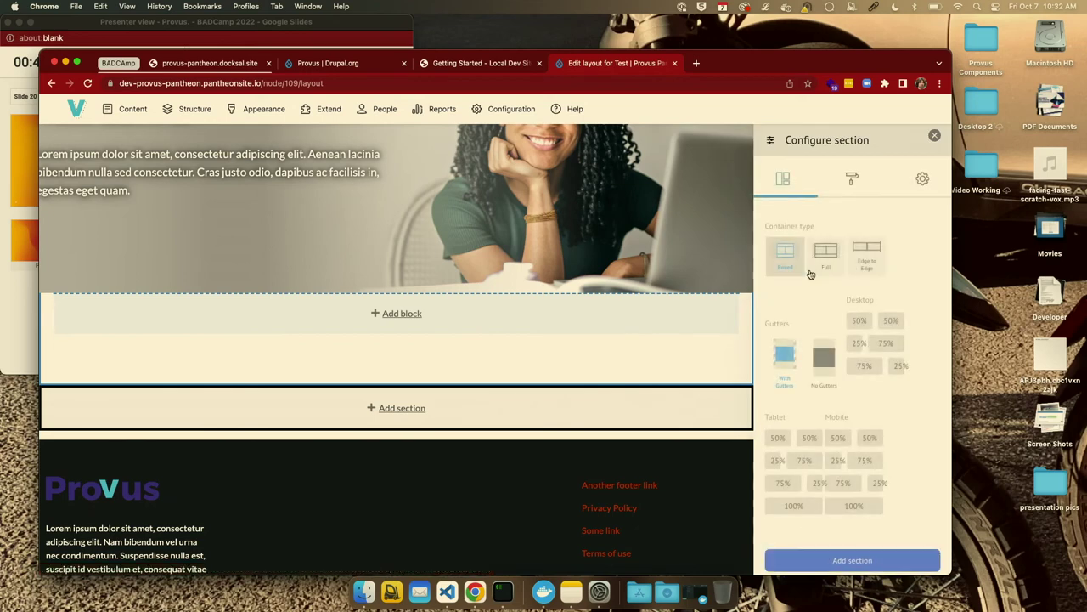
{"action": "left_click", "coordinate": [887, 324]}
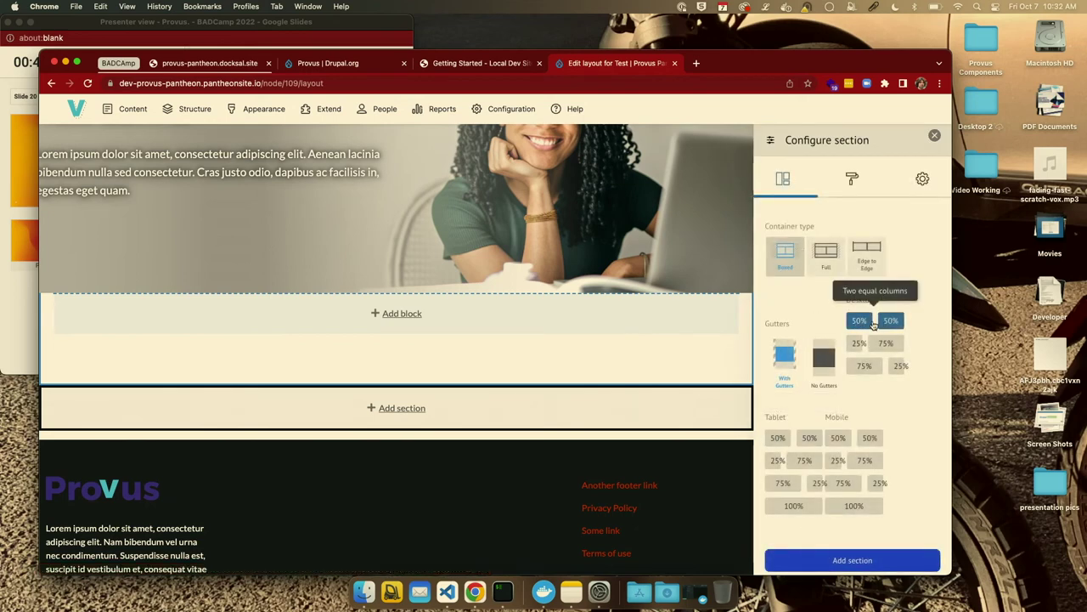
{"action": "left_click", "coordinate": [808, 438]}
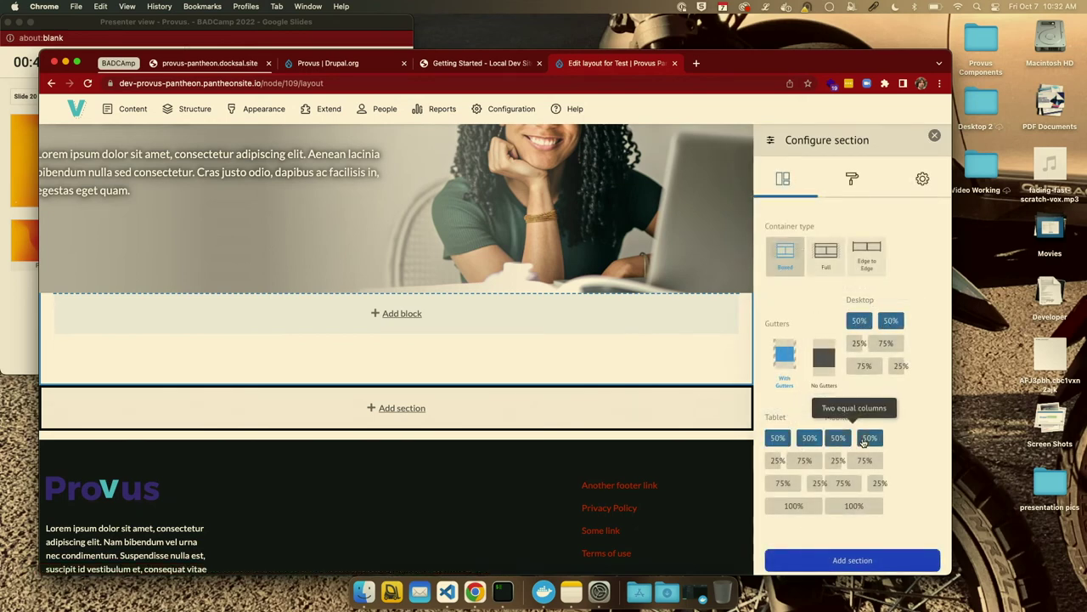
{"action": "left_click", "coordinate": [839, 438]}
{"action": "left_click", "coordinate": [852, 560]}
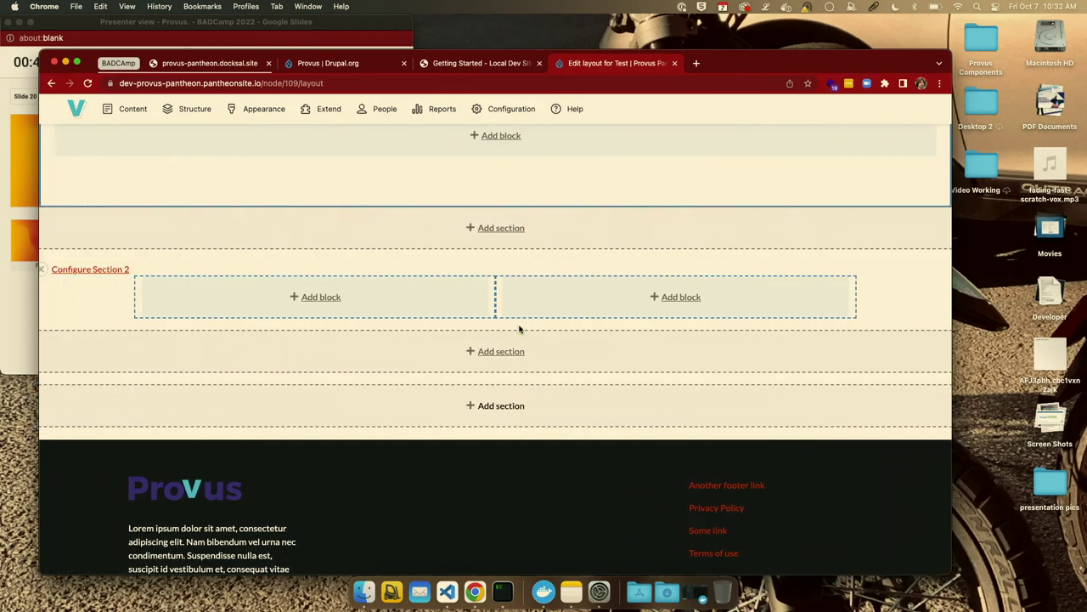
{"action": "left_click", "coordinate": [327, 302]}
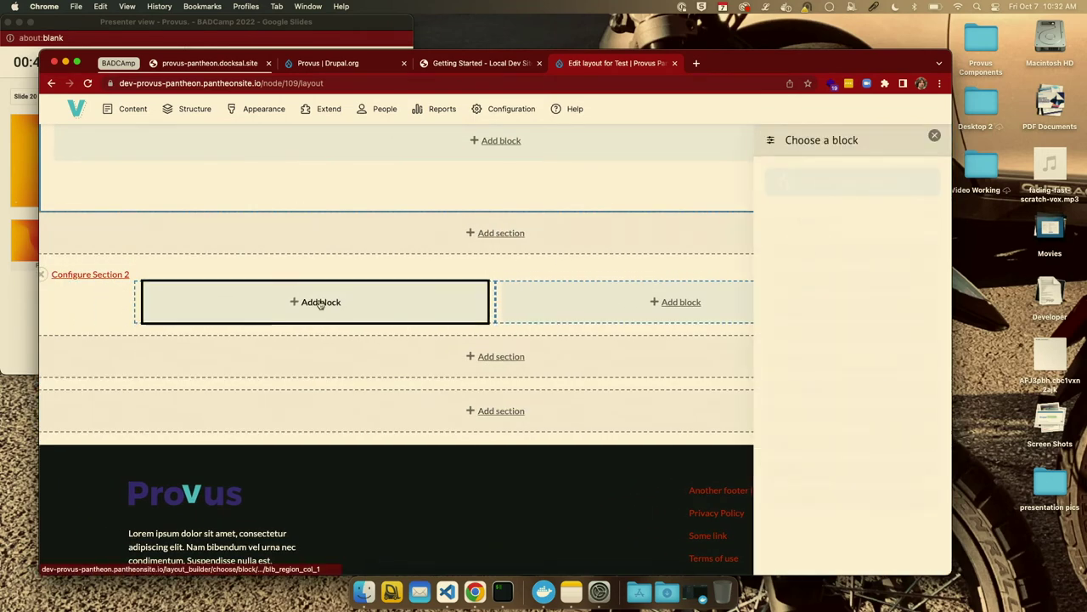
{"action": "left_click", "coordinate": [853, 184]}
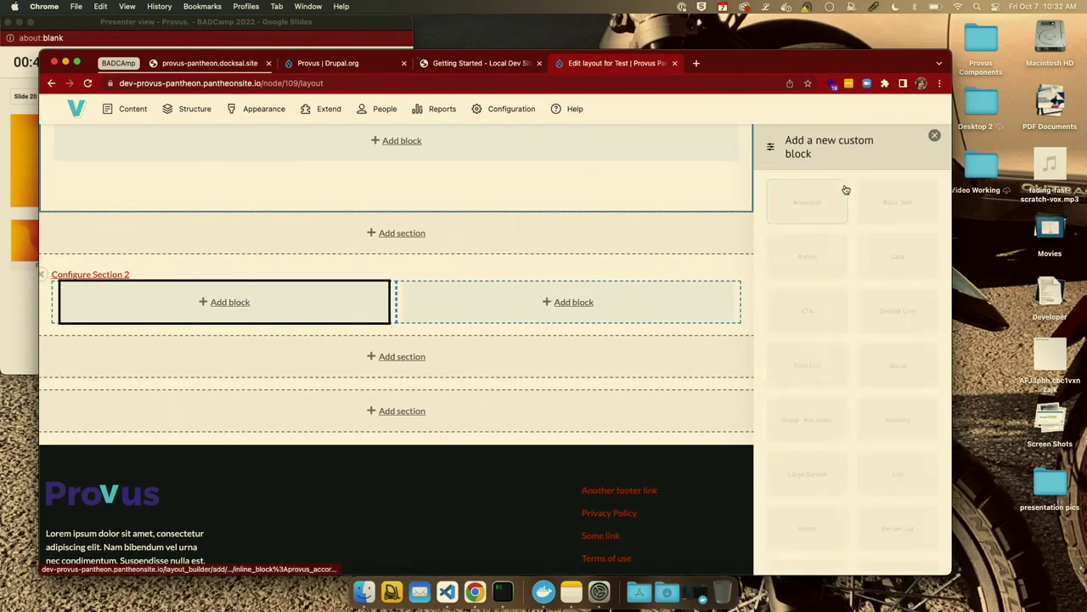
{"action": "scroll", "coordinate": [612, 303], "scroll_direction": "up", "scroll_amount": 10}
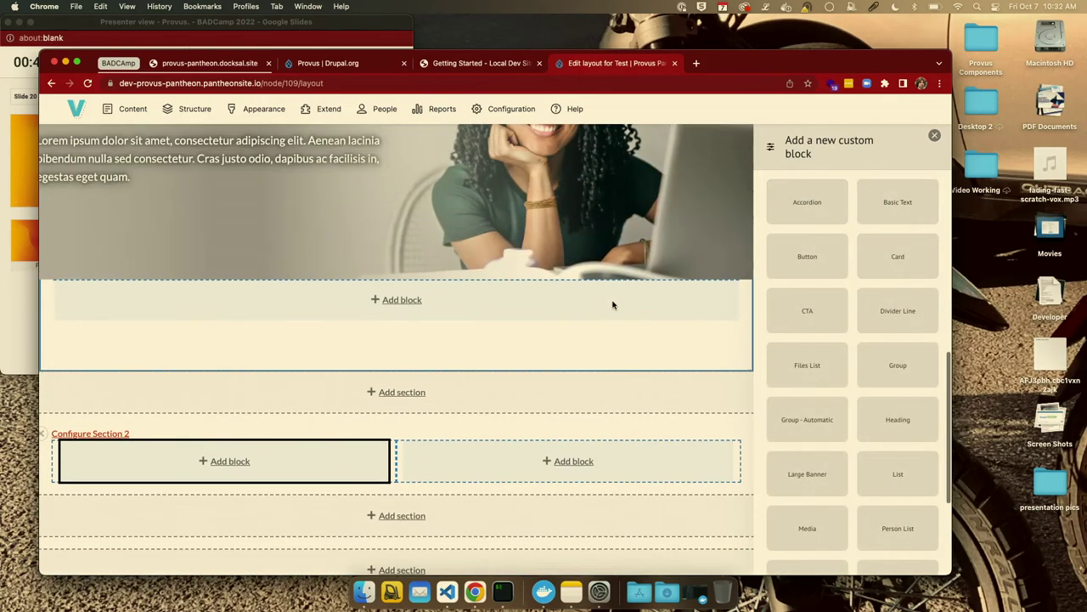
{"action": "scroll", "coordinate": [612, 304], "scroll_direction": "down", "scroll_amount": 2}
{"action": "scroll", "coordinate": [613, 304], "scroll_direction": "down", "scroll_amount": 5}
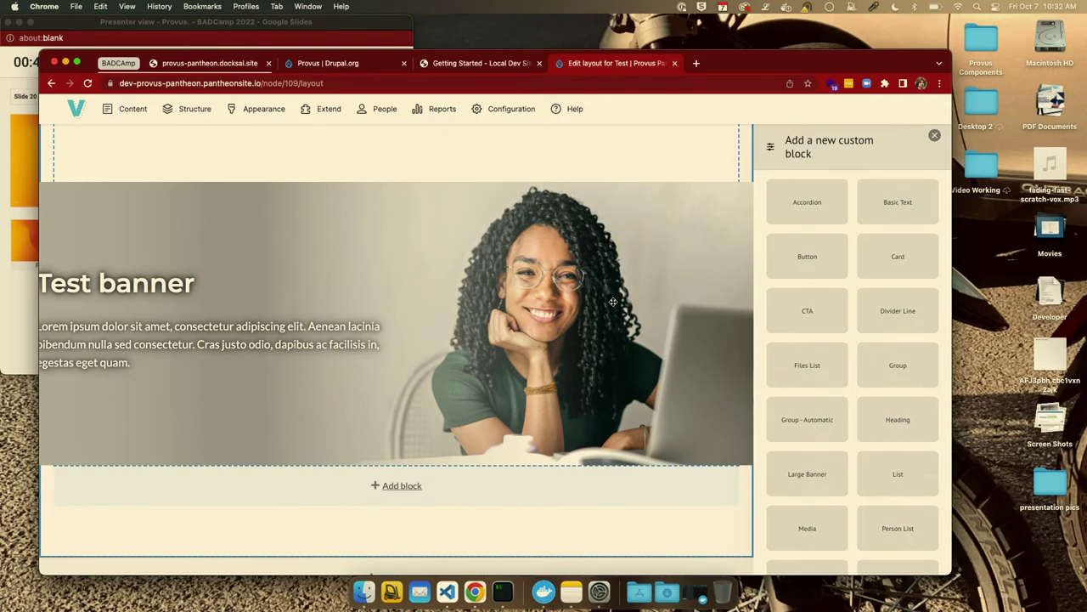
{"action": "scroll", "coordinate": [496, 386], "scroll_direction": "down", "scroll_amount": 5}
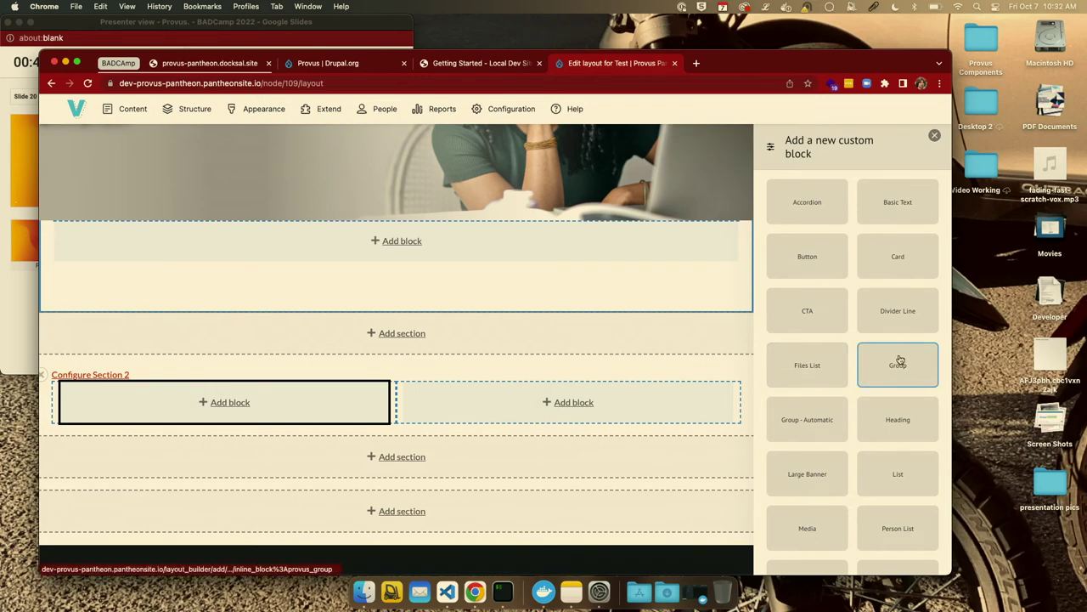
{"action": "scroll", "coordinate": [577, 288], "scroll_direction": "up", "scroll_amount": 2}
{"action": "scroll", "coordinate": [577, 287], "scroll_direction": "up", "scroll_amount": 4}
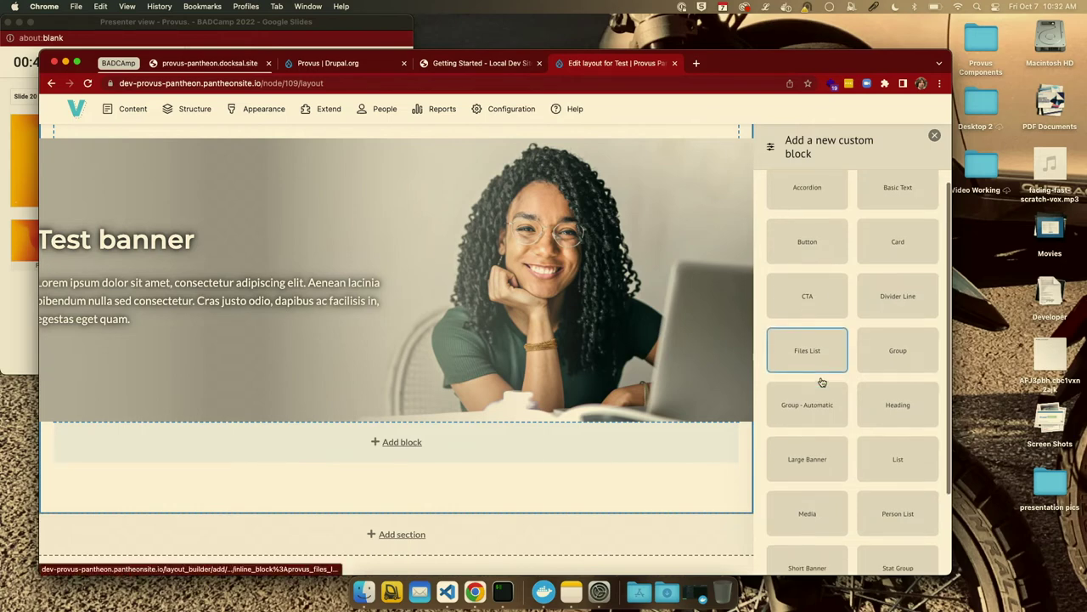
{"action": "scroll", "coordinate": [821, 382], "scroll_direction": "down", "scroll_amount": 1}
{"action": "scroll", "coordinate": [821, 381], "scroll_direction": "down", "scroll_amount": 2}
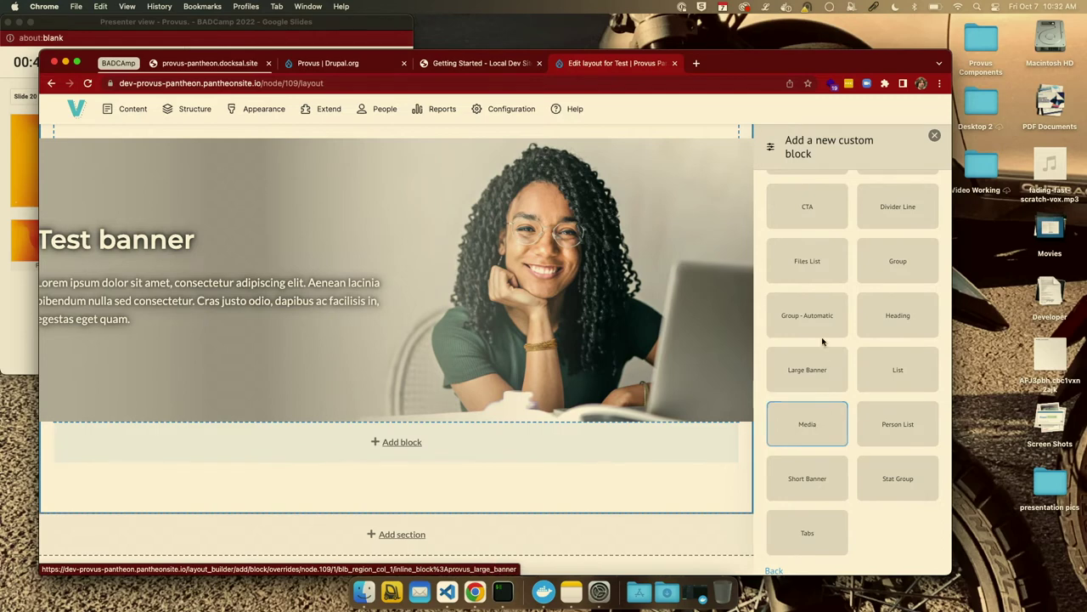
{"action": "scroll", "coordinate": [859, 328], "scroll_direction": "up", "scroll_amount": 3}
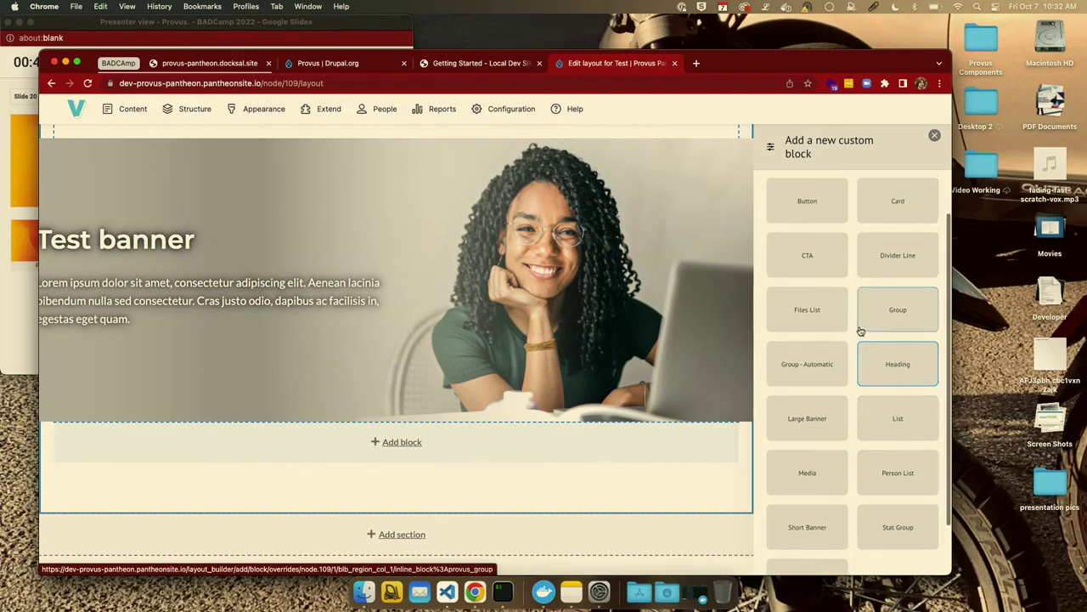
{"action": "scroll", "coordinate": [655, 323], "scroll_direction": "down", "scroll_amount": 5}
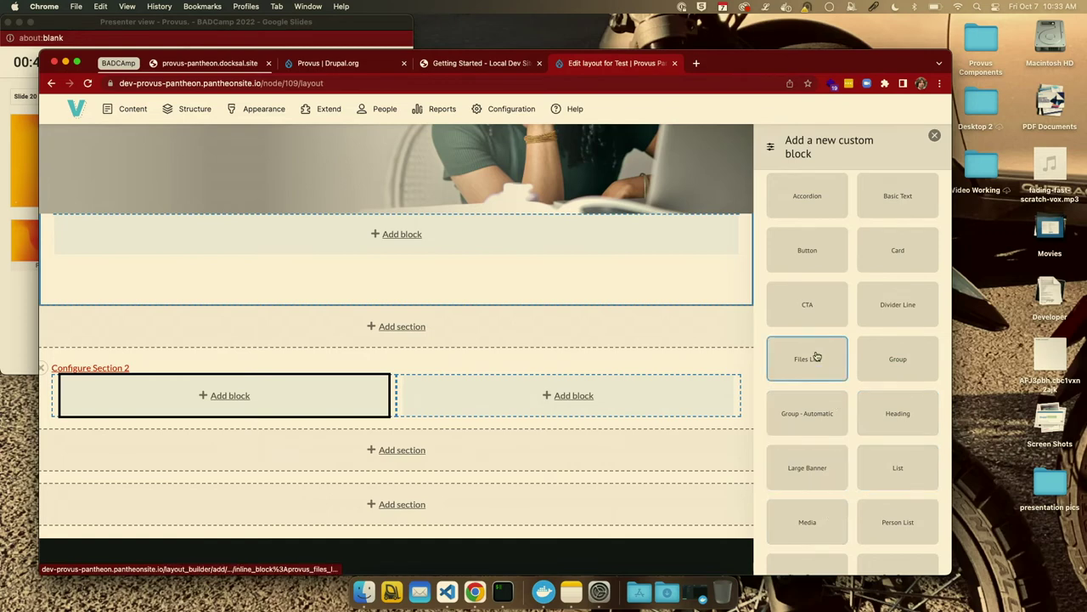
{"action": "scroll", "coordinate": [824, 288], "scroll_direction": "up", "scroll_amount": 1}
Fill a Basic Text block with title 'Text content' and a pasted Lorem ipsum body.
{"action": "left_click", "coordinate": [886, 211]}
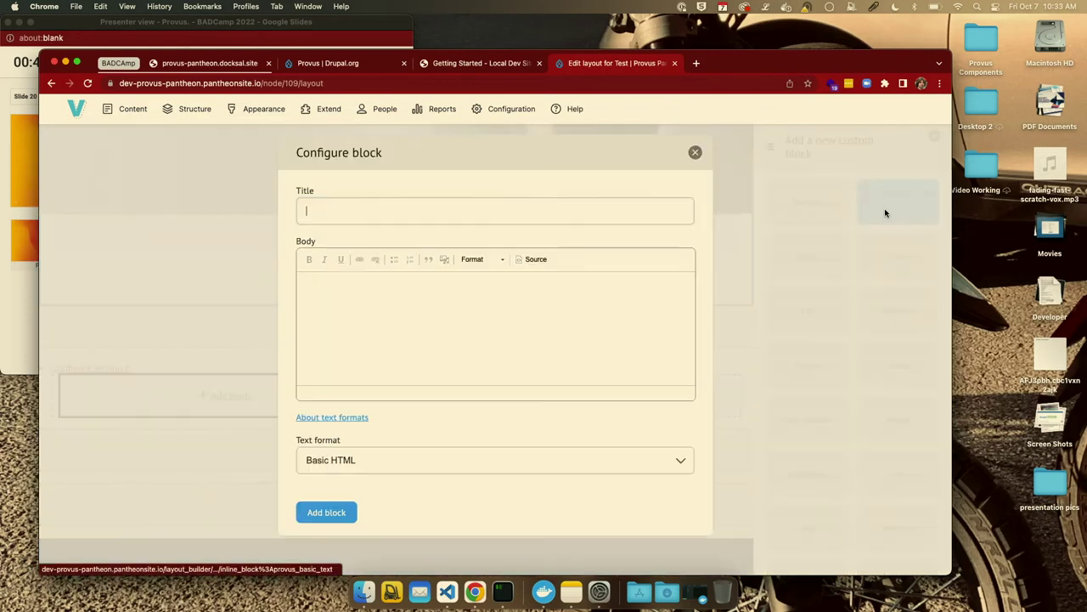
{"action": "left_click", "coordinate": [343, 211]}
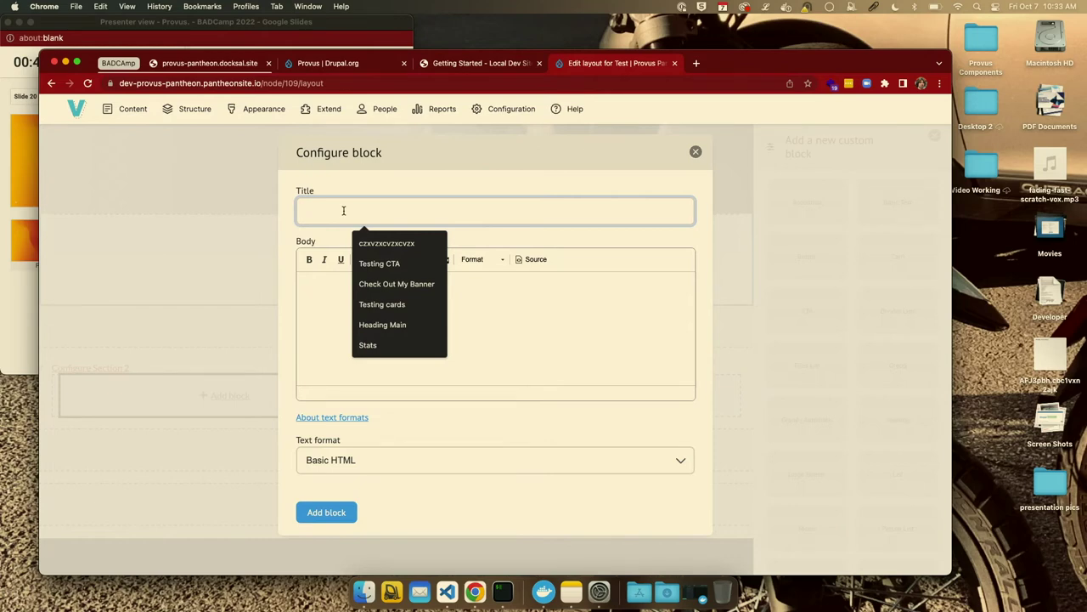
{"action": "type", "text": "Text content"}
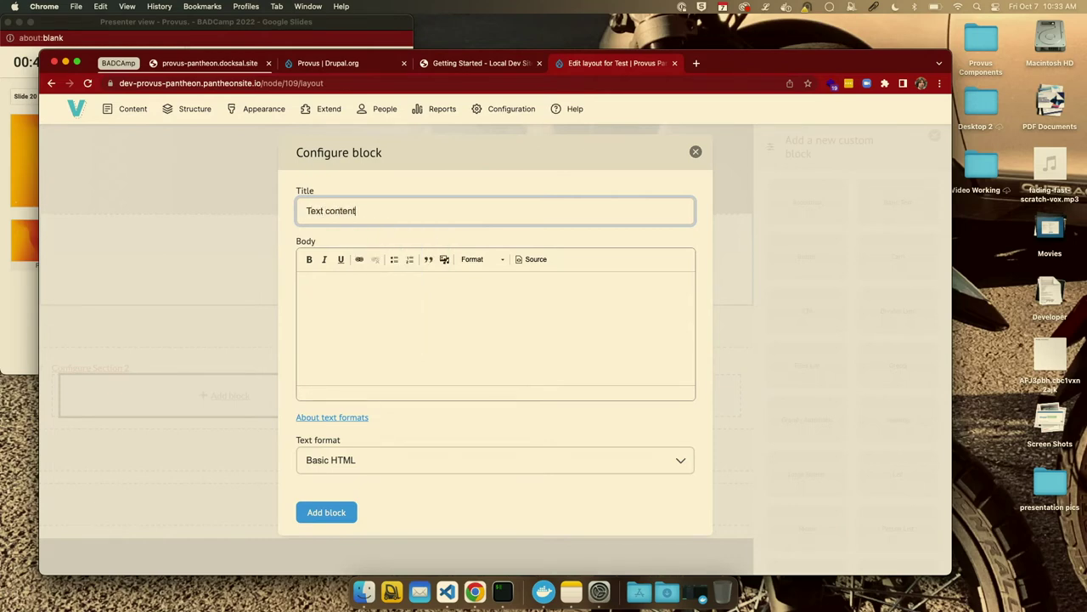
{"action": "left_click", "coordinate": [330, 322]}
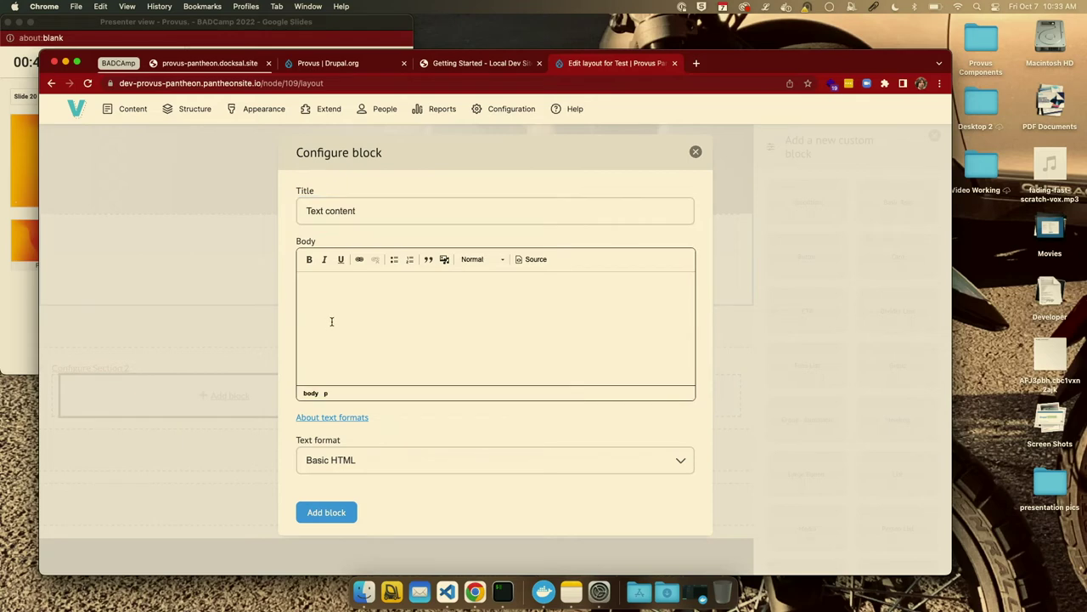
{"action": "key", "text": "super+v"}
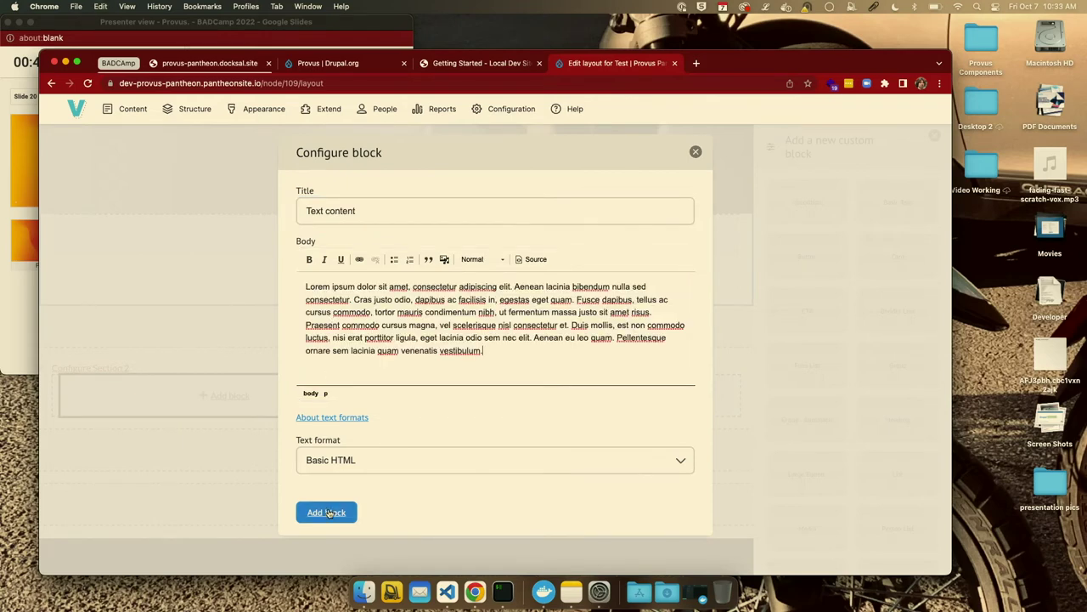
{"action": "left_click", "coordinate": [327, 512]}
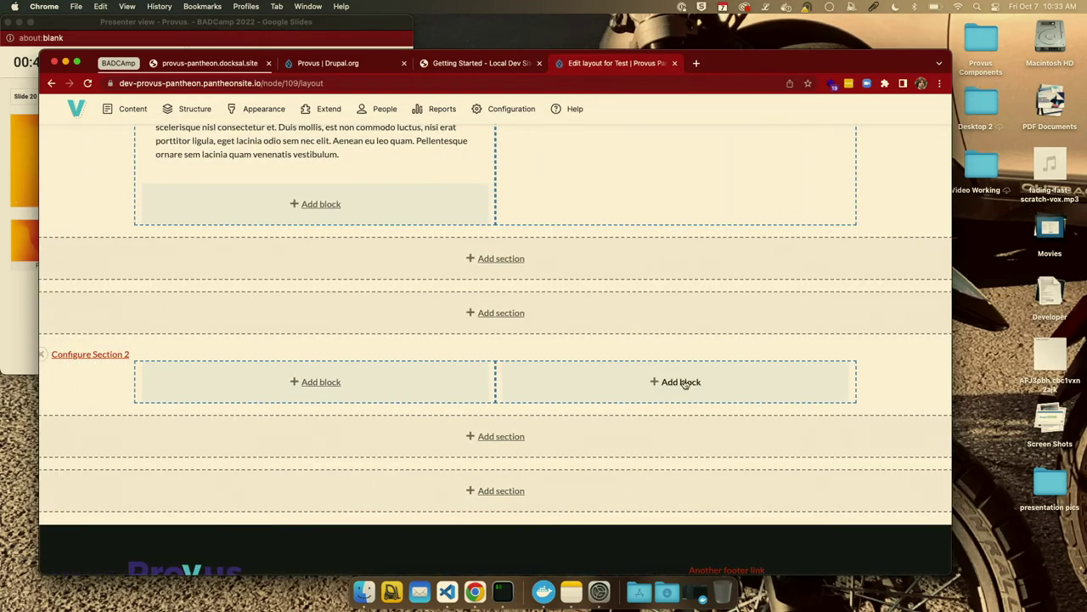
Start a new Media custom block in Section 2's right column.
{"action": "left_click", "coordinate": [685, 384]}
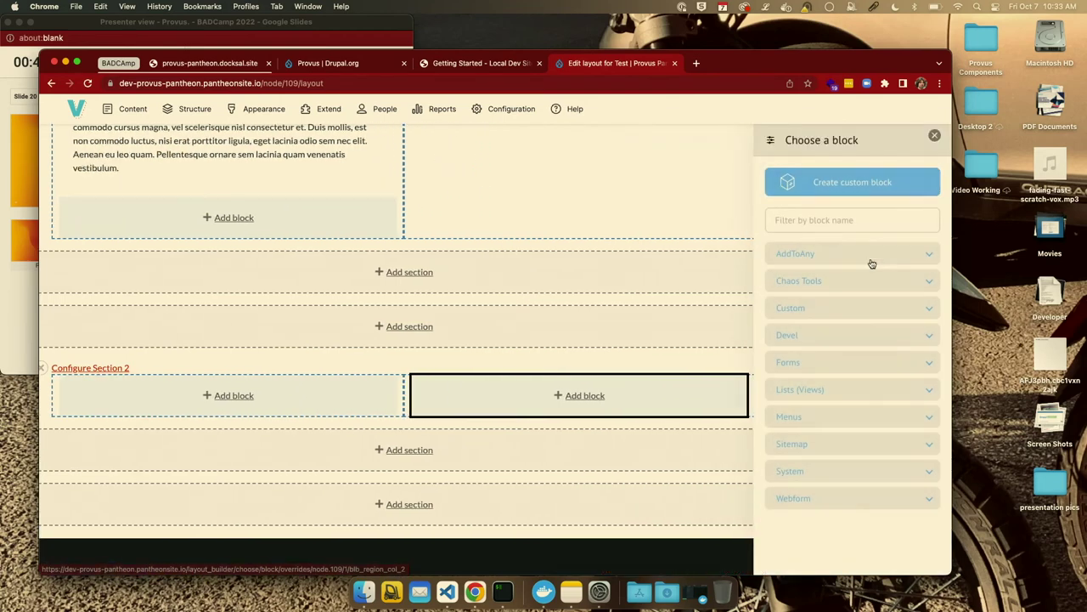
{"action": "left_click", "coordinate": [874, 184]}
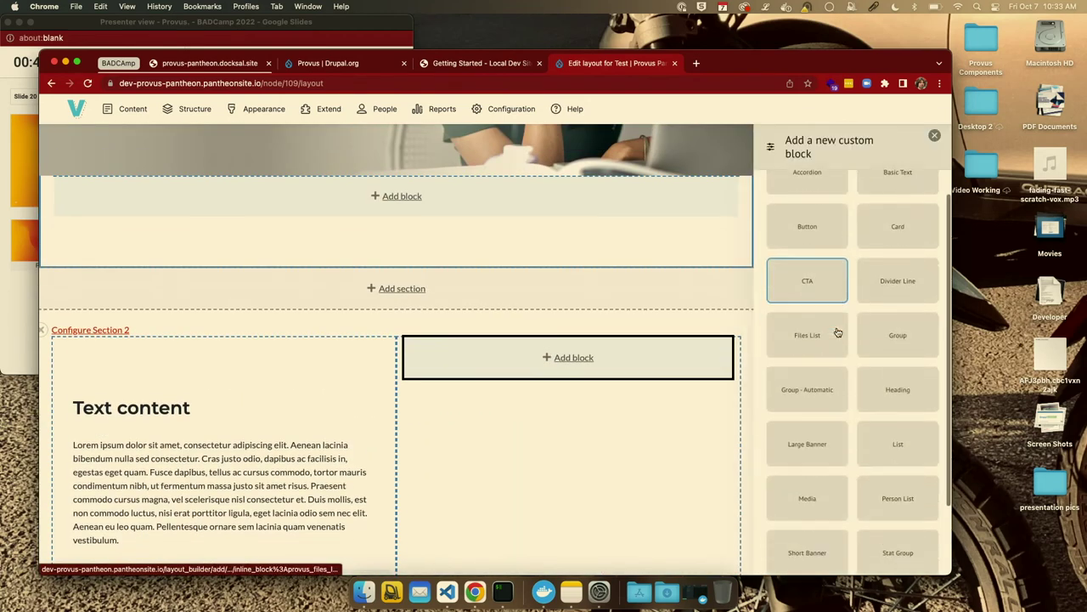
{"action": "scroll", "coordinate": [838, 333], "scroll_direction": "down", "scroll_amount": 3}
{"action": "left_click", "coordinate": [807, 411]}
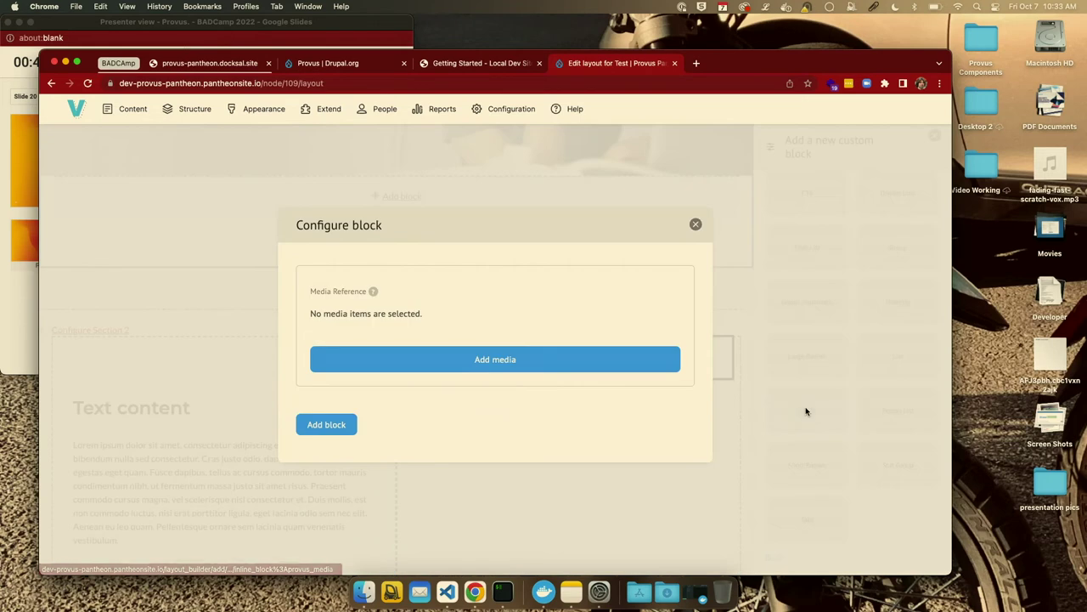
Insert the bridgesection3.png image from the media library and add the block to the layout.
{"action": "left_click", "coordinate": [522, 349]}
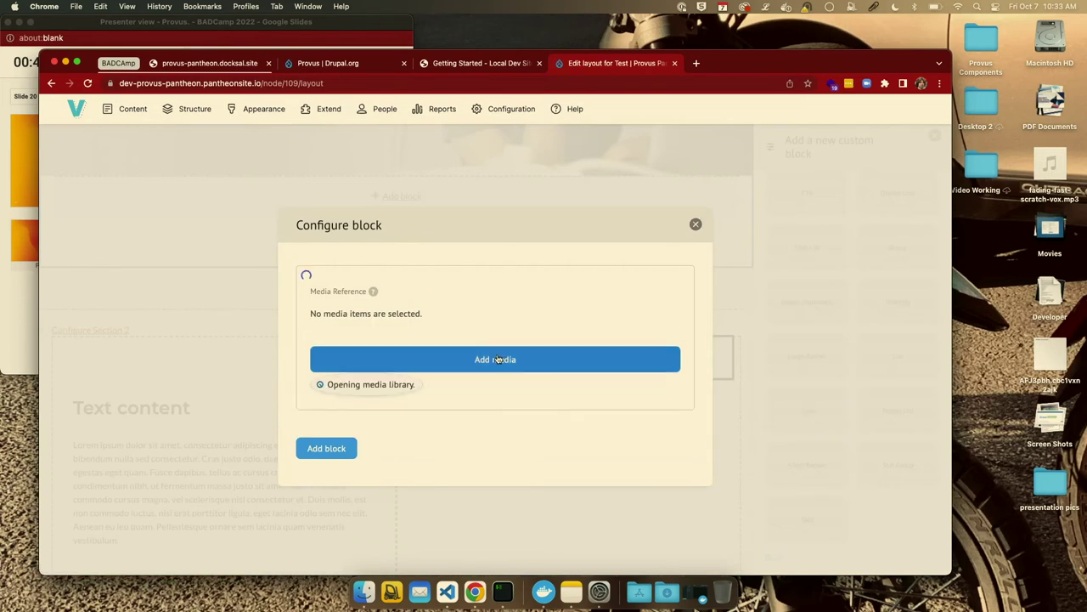
{"action": "scroll", "coordinate": [498, 358], "scroll_direction": "down", "scroll_amount": 2}
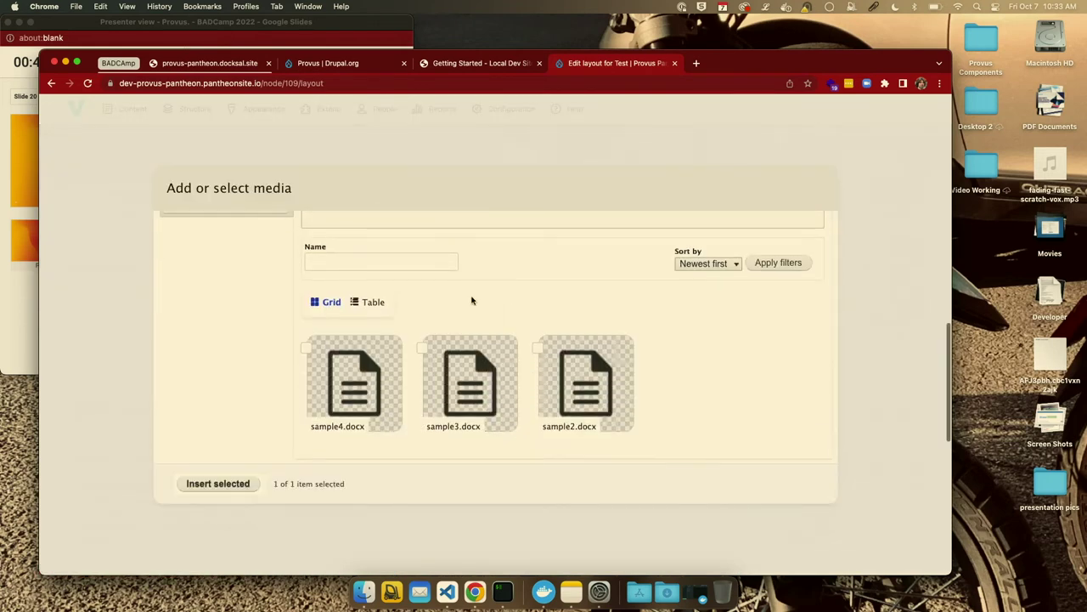
{"action": "scroll", "coordinate": [473, 301], "scroll_direction": "up", "scroll_amount": 3}
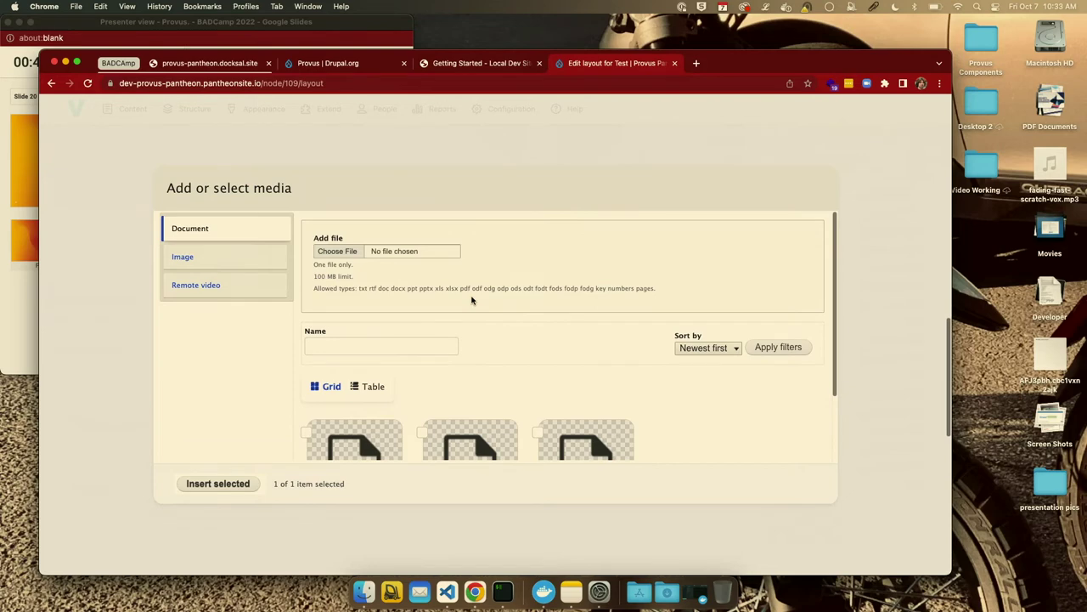
{"action": "left_click", "coordinate": [229, 264]}
{"action": "scroll", "coordinate": [523, 339], "scroll_direction": "down", "scroll_amount": 5}
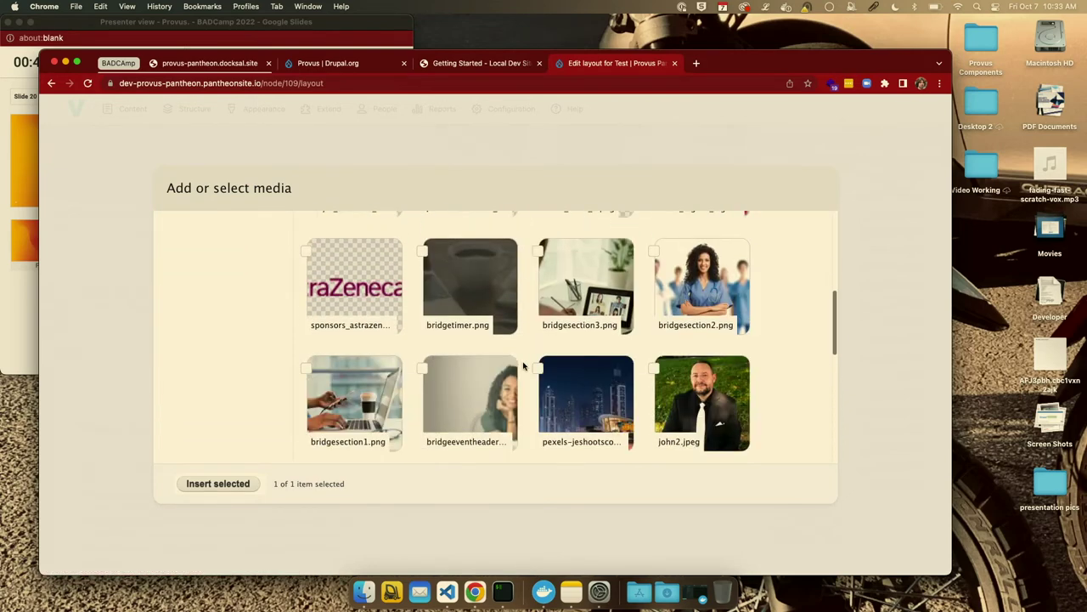
{"action": "left_click", "coordinate": [537, 252]}
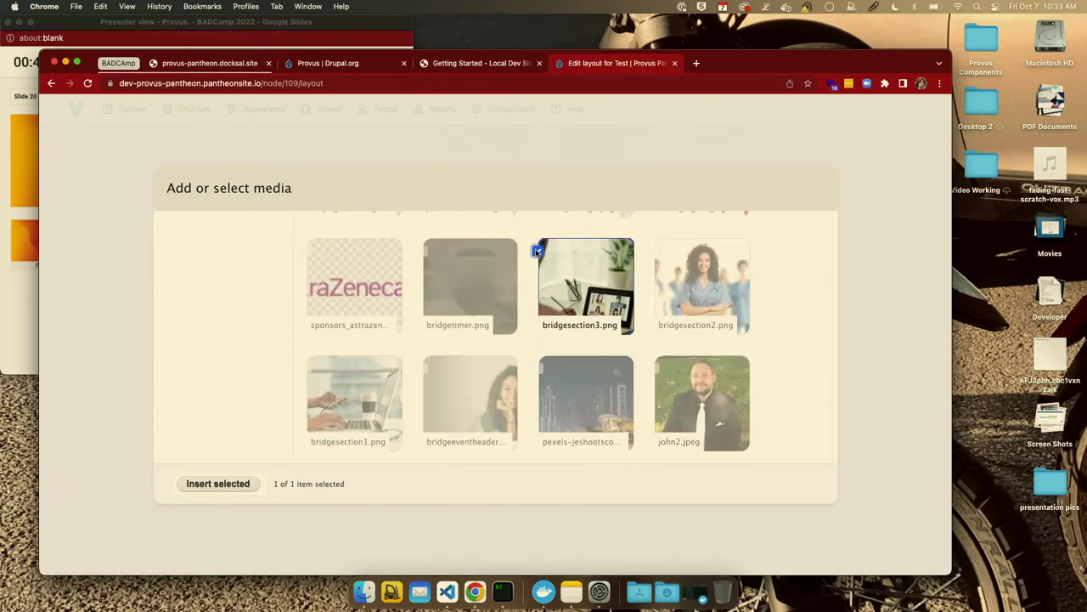
{"action": "left_click", "coordinate": [218, 485]}
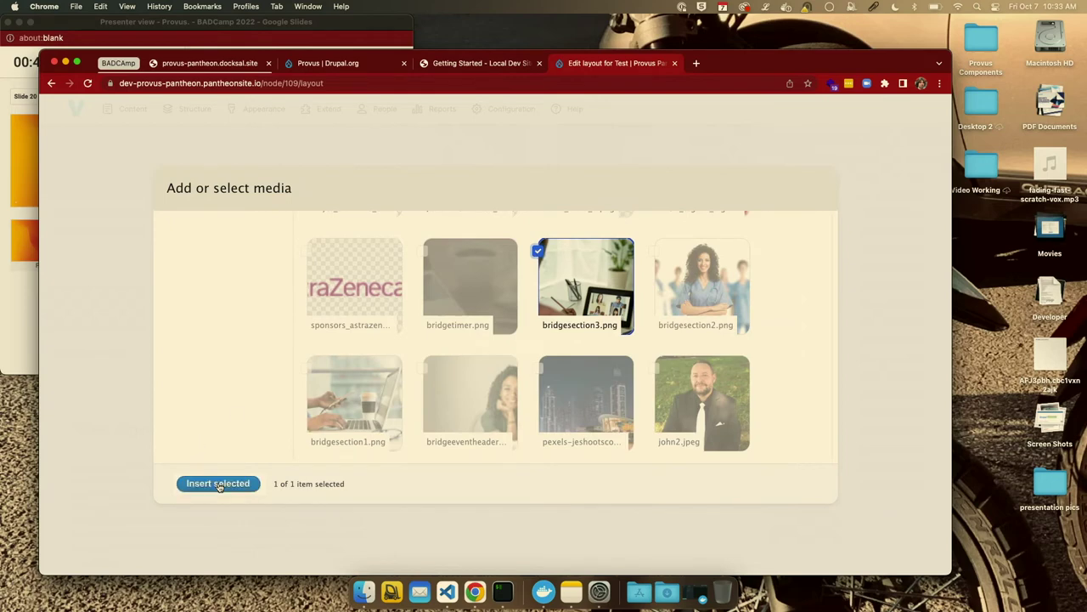
{"action": "left_click", "coordinate": [218, 484]}
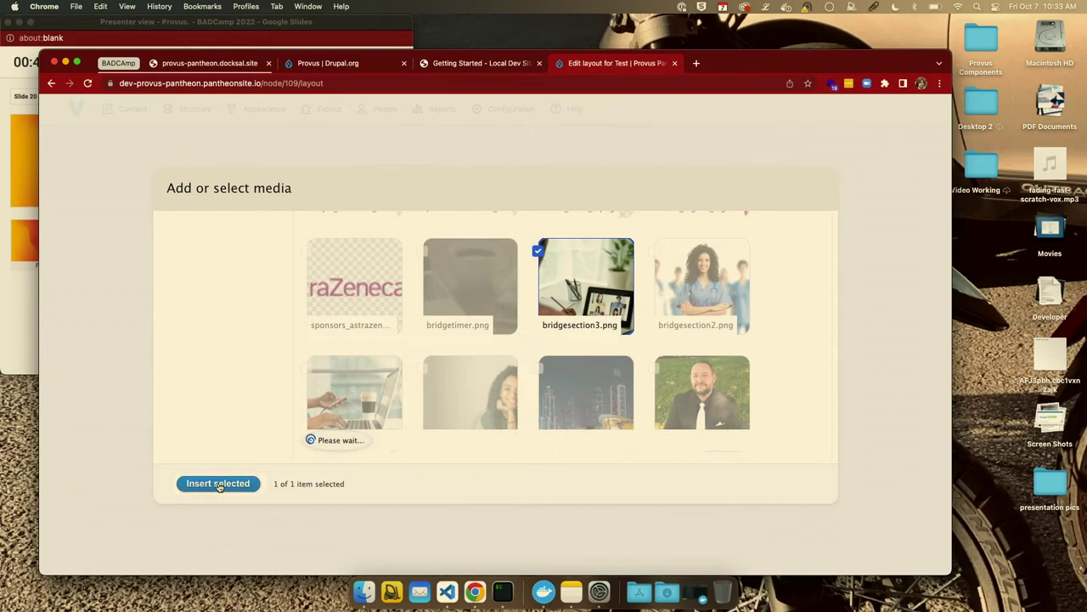
{"action": "left_click", "coordinate": [326, 423]}
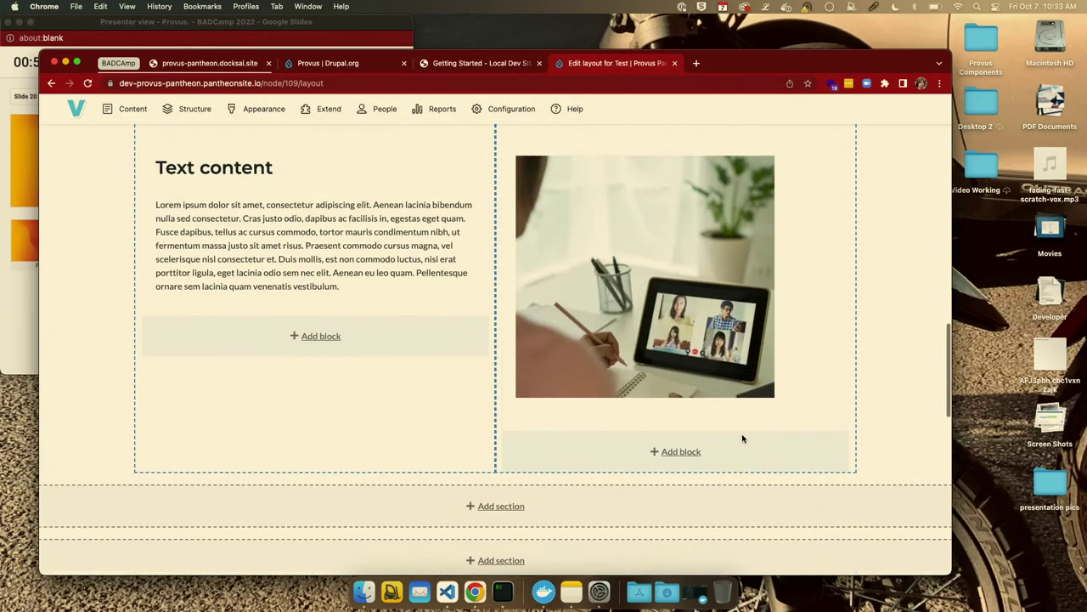
{"action": "scroll", "coordinate": [743, 436], "scroll_direction": "up", "scroll_amount": 3}
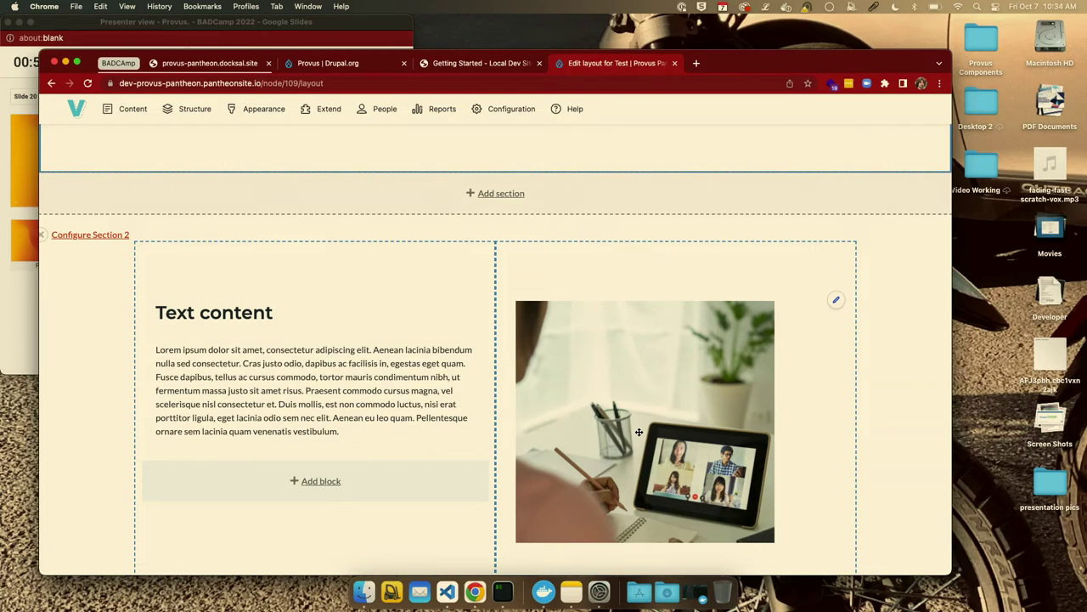
{"action": "scroll", "coordinate": [639, 431], "scroll_direction": "up", "scroll_amount": 5}
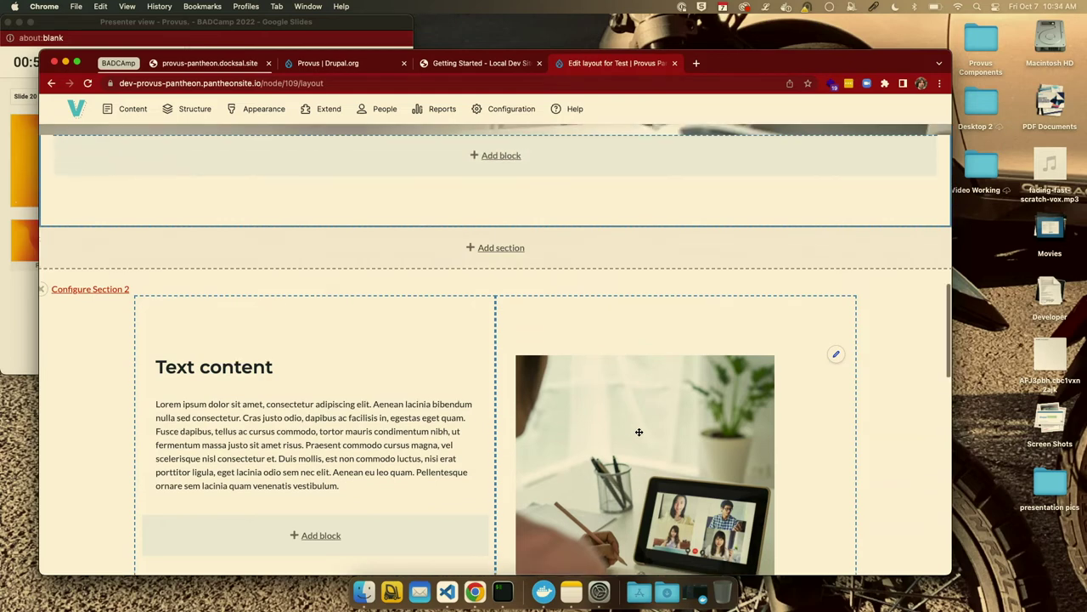
{"action": "scroll", "coordinate": [655, 391], "scroll_direction": "up", "scroll_amount": 8}
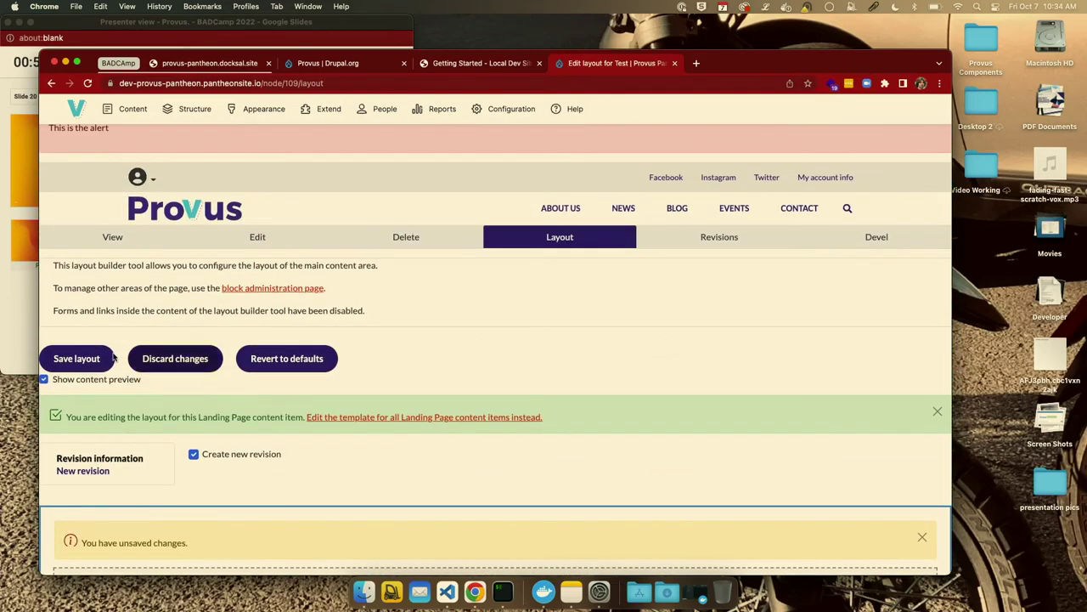
Save the Test page layout, review the live banner, text and image, then open Displays settings.
{"action": "left_click", "coordinate": [108, 358]}
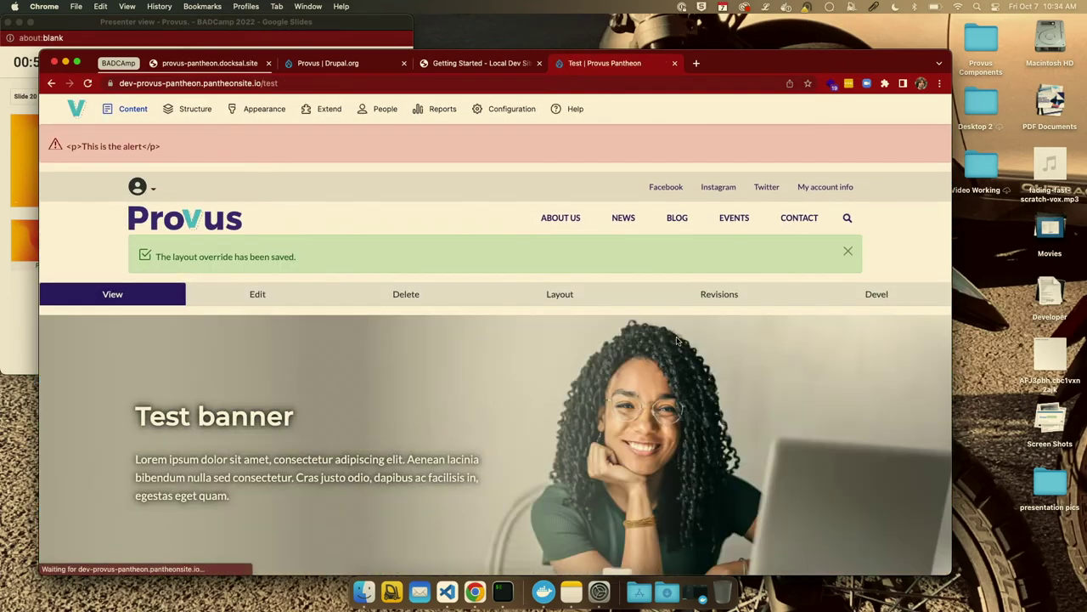
{"action": "scroll", "coordinate": [762, 326], "scroll_direction": "down", "scroll_amount": 10}
{"action": "scroll", "coordinate": [761, 327], "scroll_direction": "up", "scroll_amount": 2}
{"action": "scroll", "coordinate": [761, 327], "scroll_direction": "up", "scroll_amount": 3}
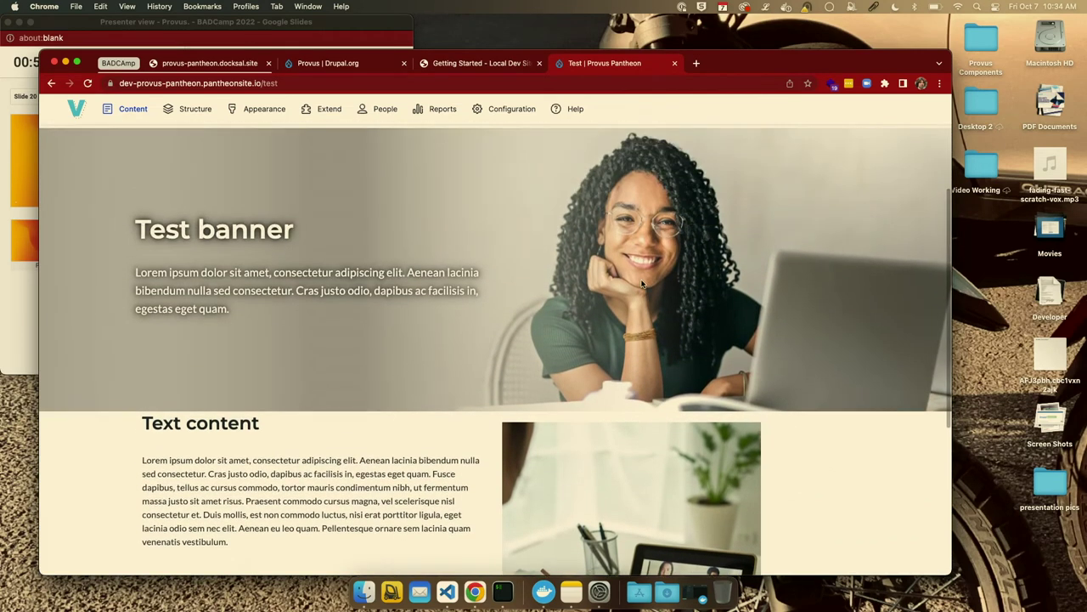
{"action": "scroll", "coordinate": [642, 283], "scroll_direction": "up", "scroll_amount": 1}
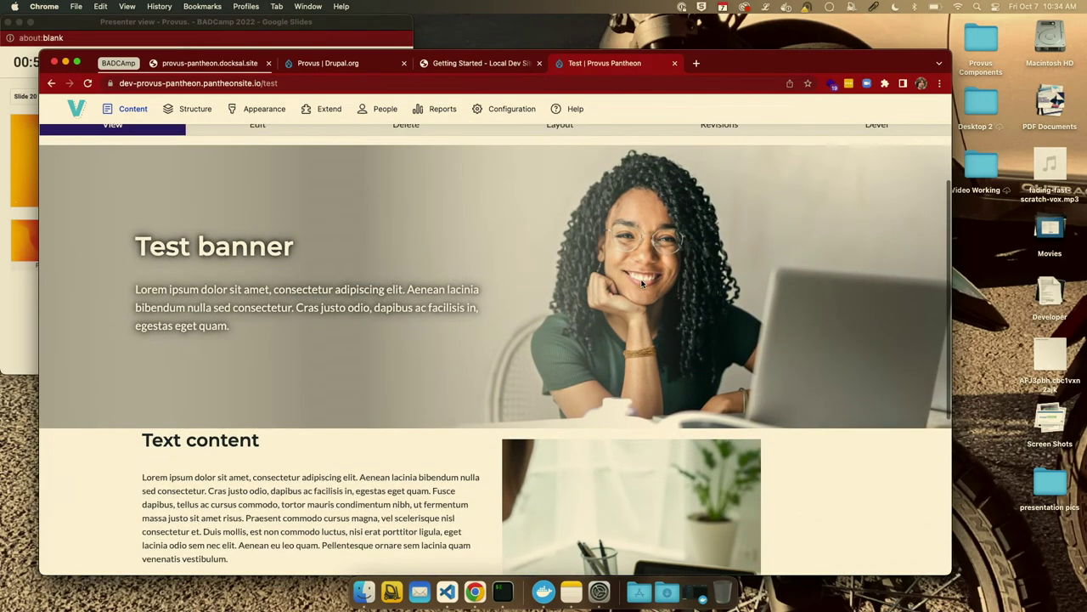
{"action": "mouse_move", "coordinate": [642, 232]}
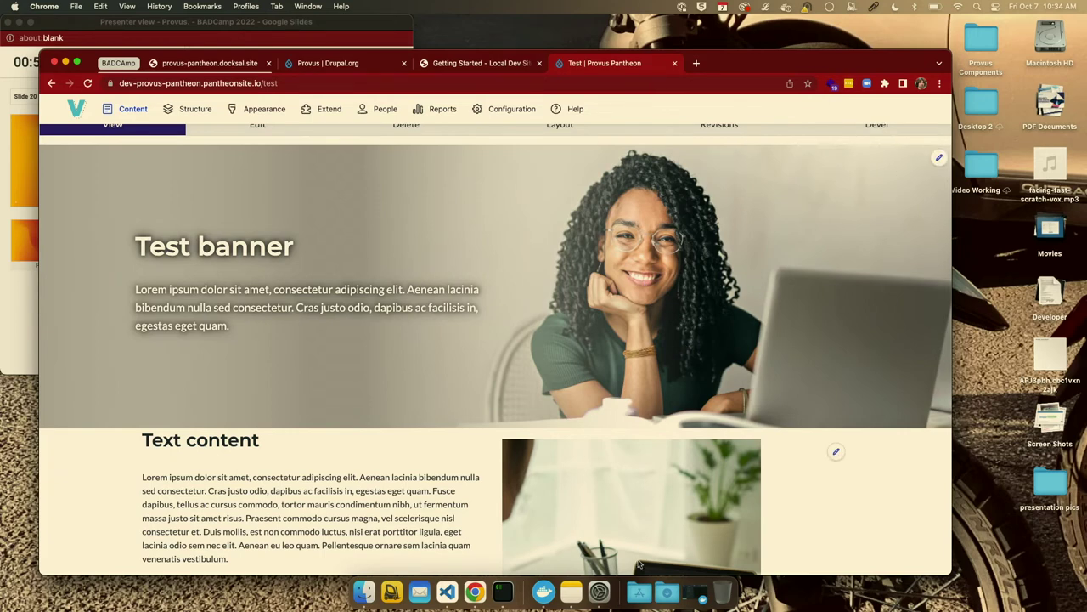
{"action": "left_click", "coordinate": [599, 592]}
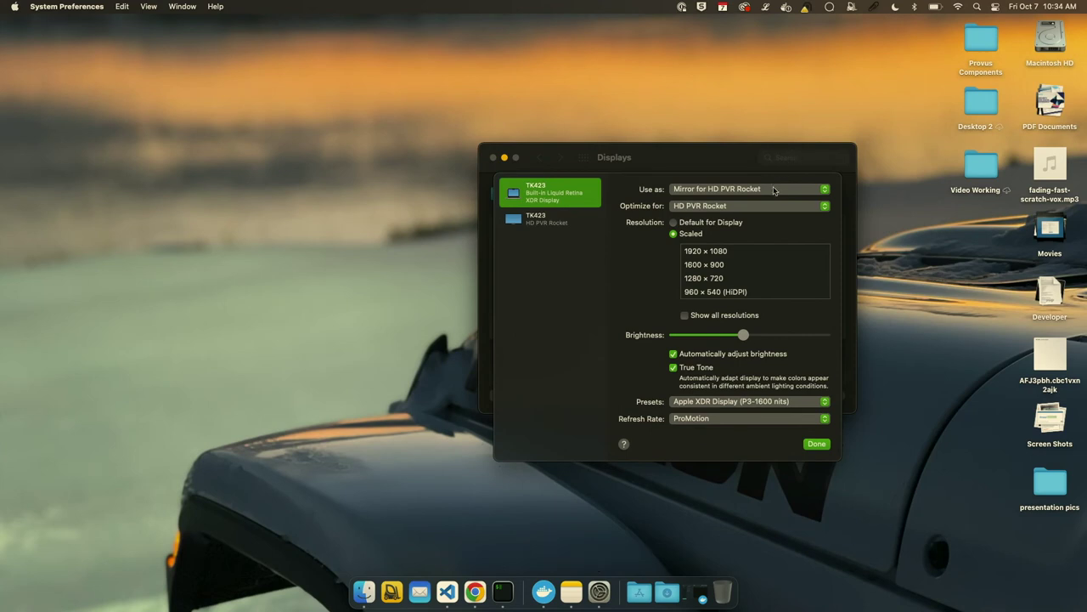
Set the display to Mirror and bring up the desktop spaces overview to return to Slides.
{"action": "left_click", "coordinate": [773, 192]}
{"action": "left_click", "coordinate": [773, 191]}
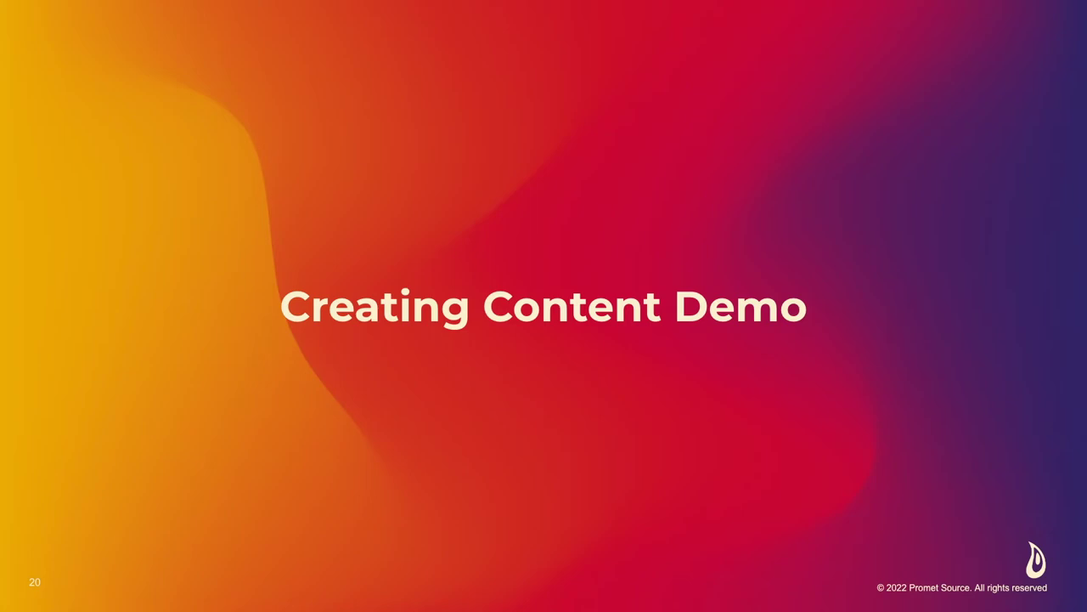
{"action": "key", "text": "ctrl+Up"}
{"action": "key", "text": "ctrl+Up"}
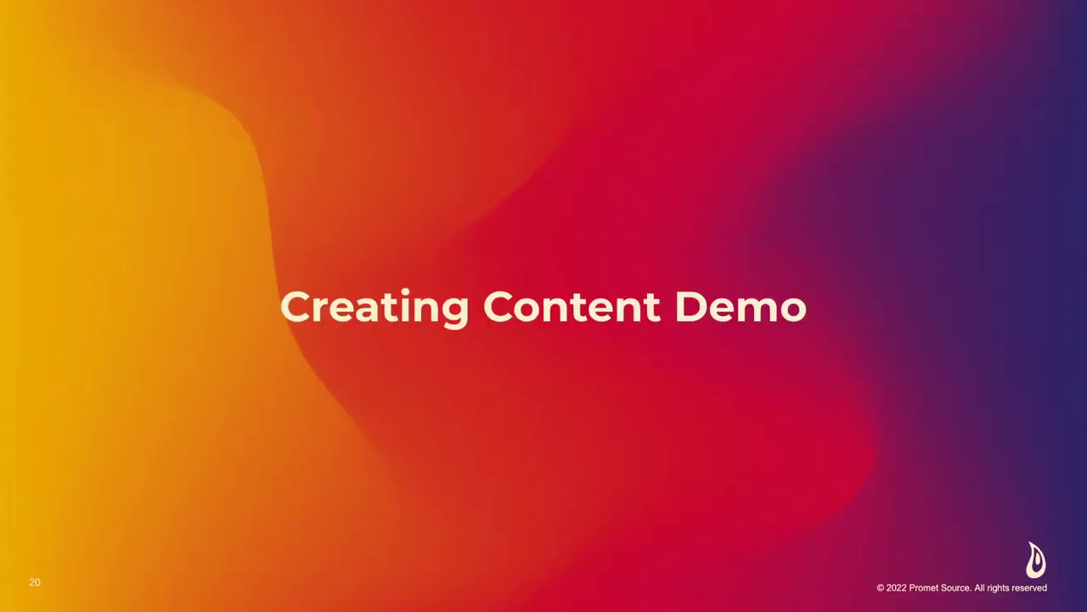